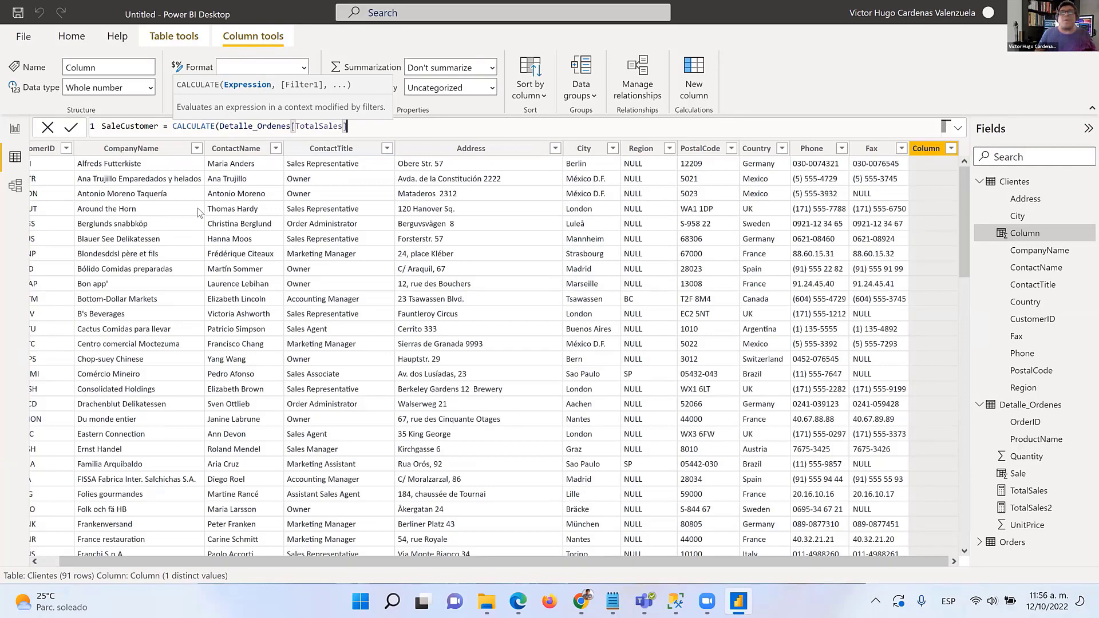
Complete and commit the Clientes calculated column formula SaleCustomer = CALCULATE(Detalle_Ordenes[TotalSales]).
type(")")
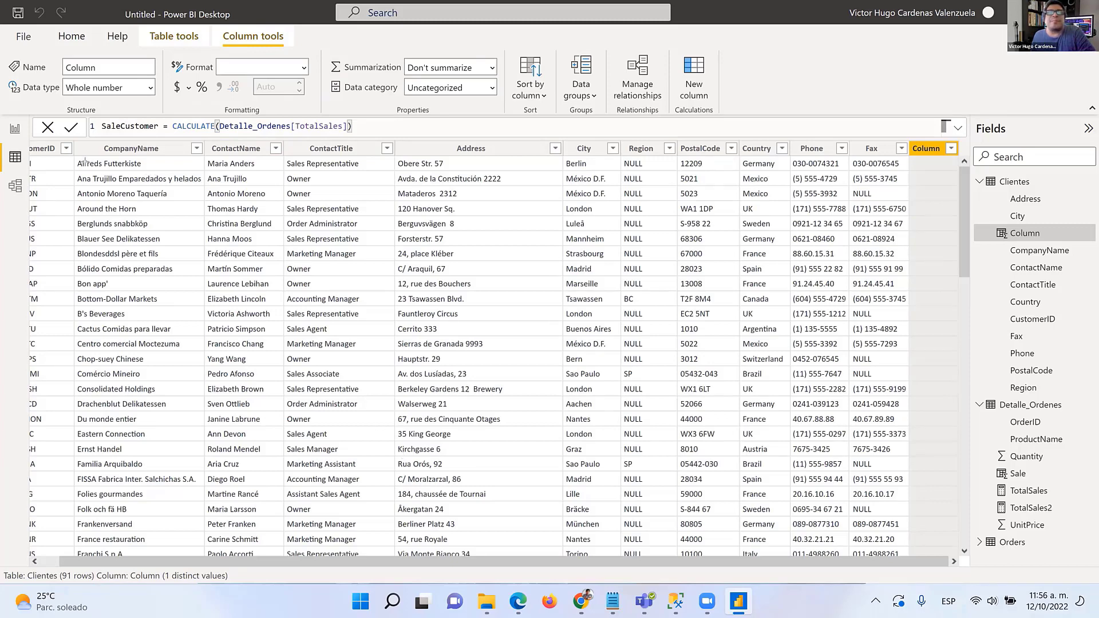
mouse_move(26, 158)
left_mouse_down()
mouse_move(120, 171)
mouse_move(901, 183)
mouse_move(910, 173)
left_mouse_up()
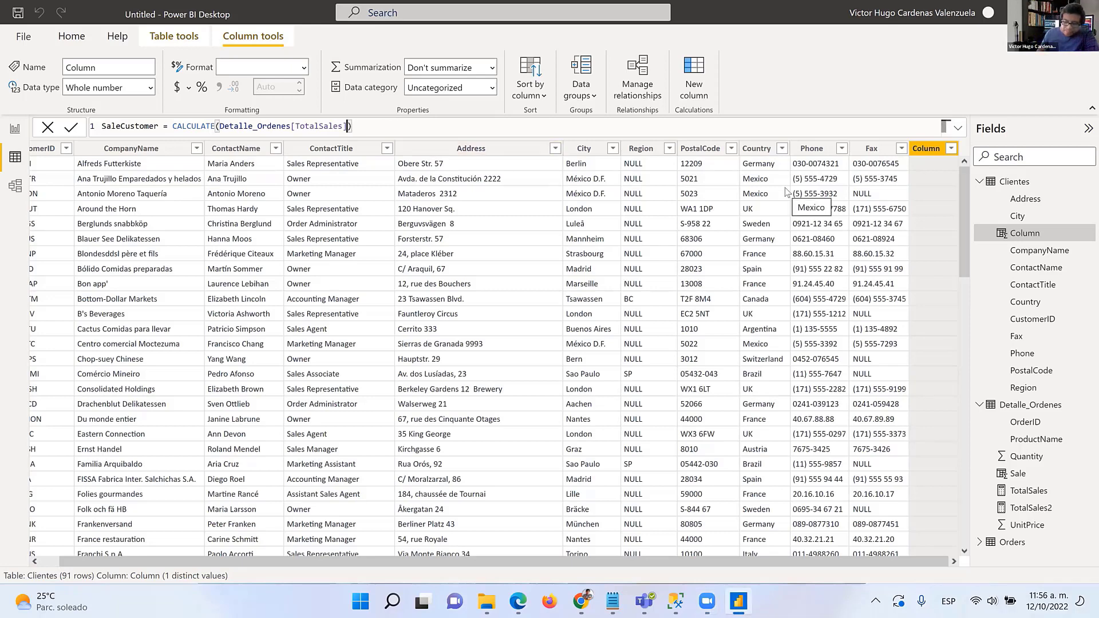
type(",")
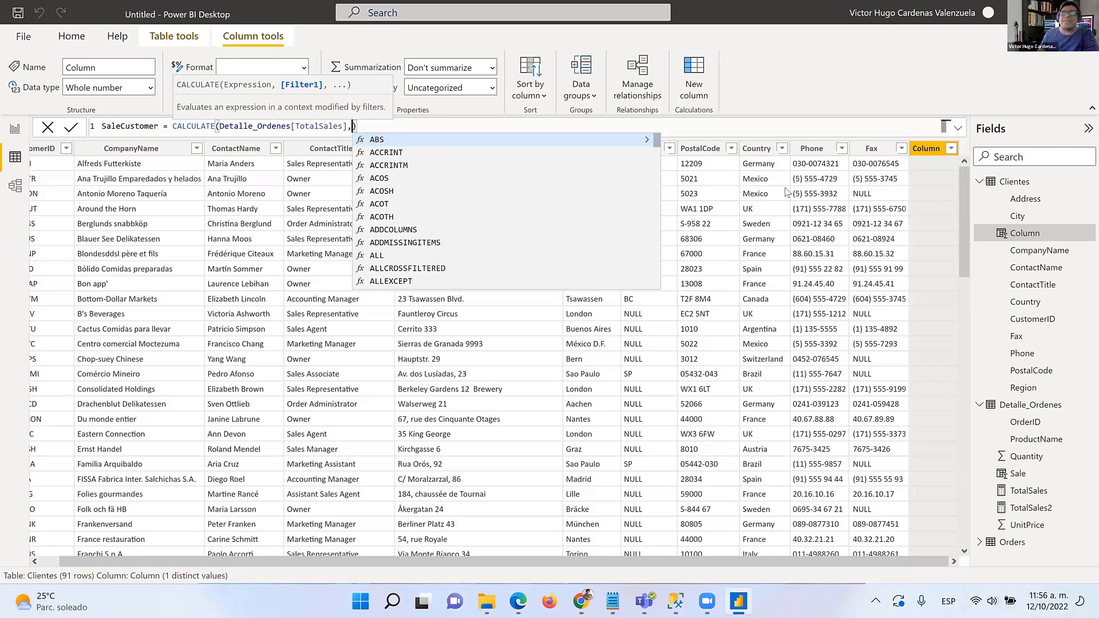
key("BackSpace")
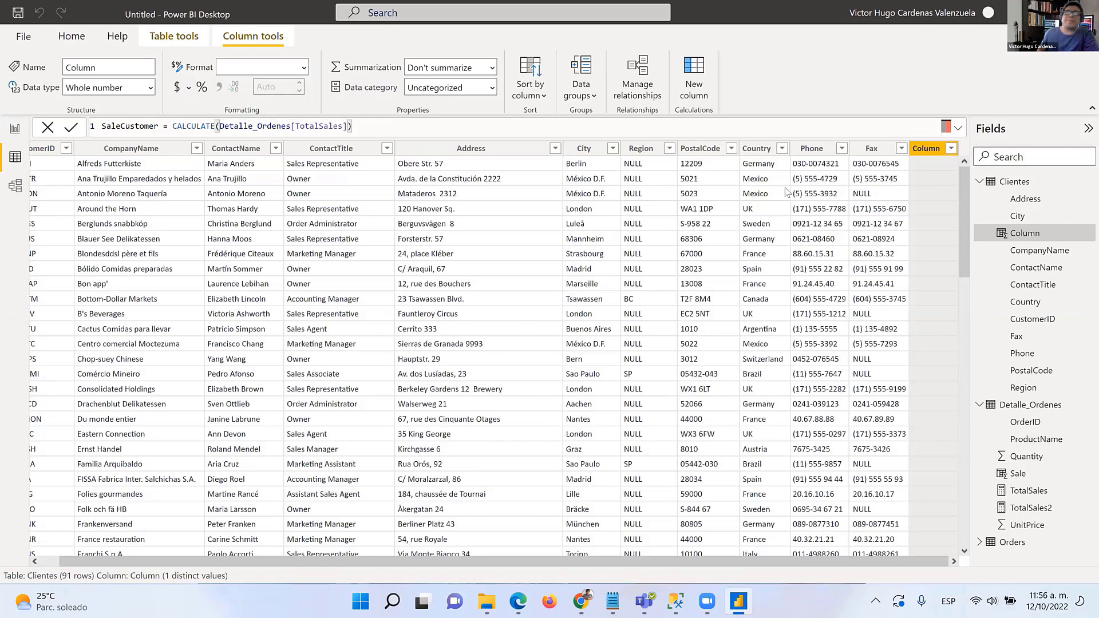
key("Return")
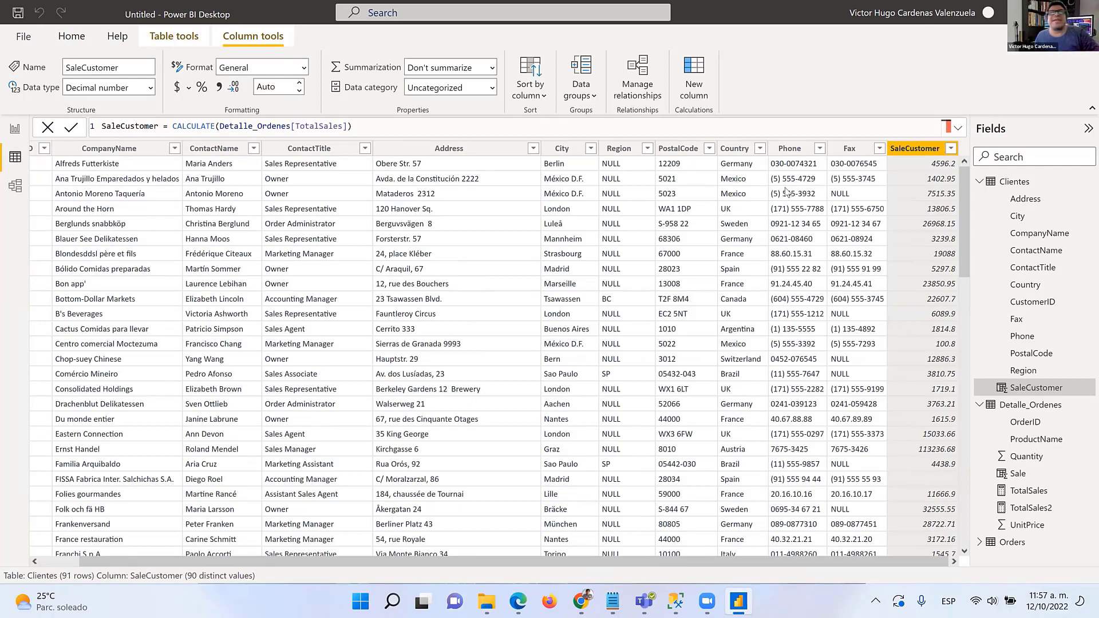
In the report, replace Country with CompanyName as the first column of the table visual.
left_click(15, 129)
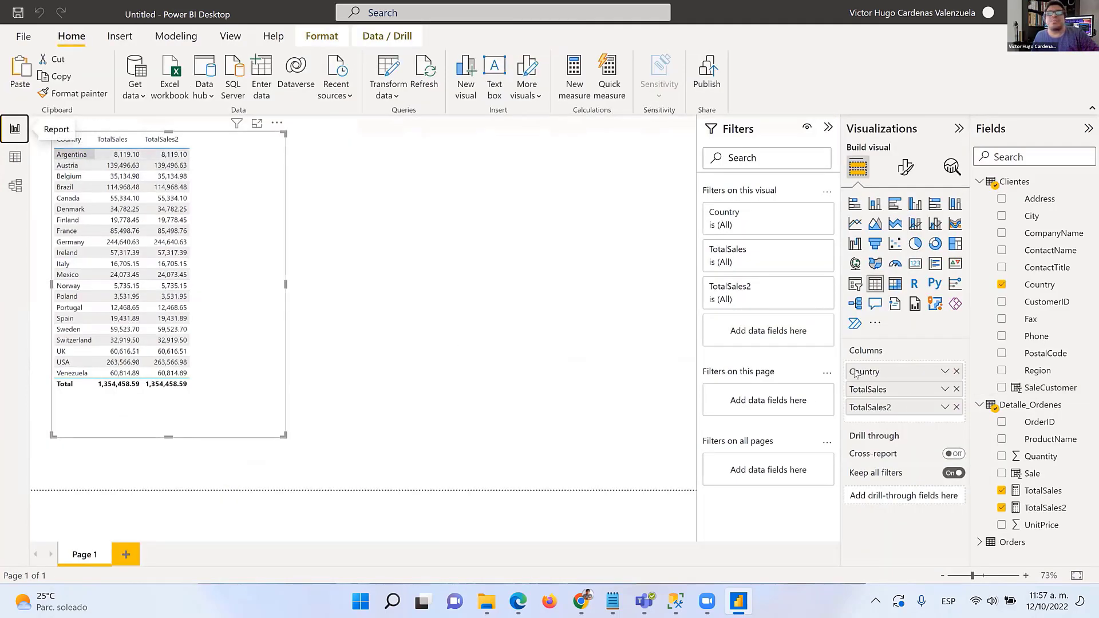
left_click_drag(855, 373, 1078, 215)
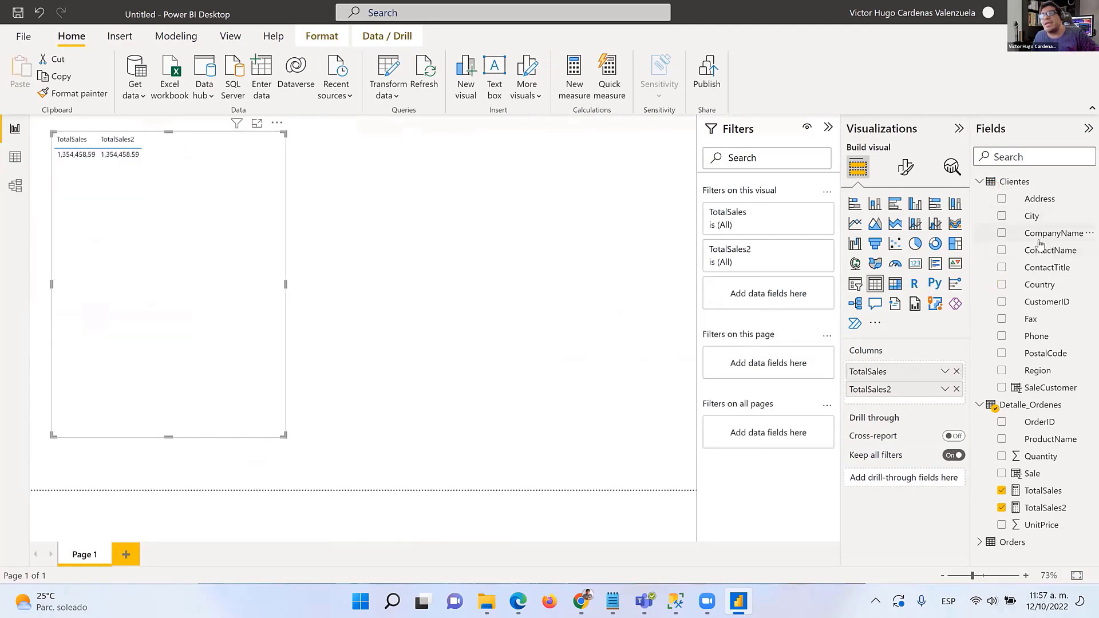
left_click_drag(1049, 235, 904, 369)
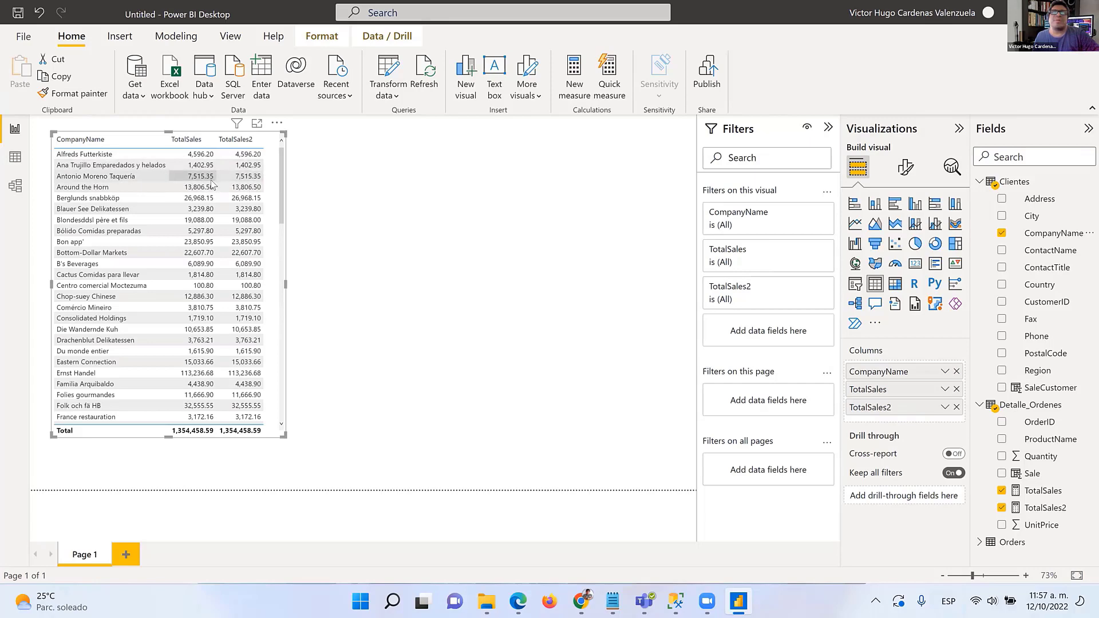
Return to the Clientes data and add REMOVEFILTERS() as a filter argument to the SaleCustomer CALCULATE formula.
left_click(15, 164)
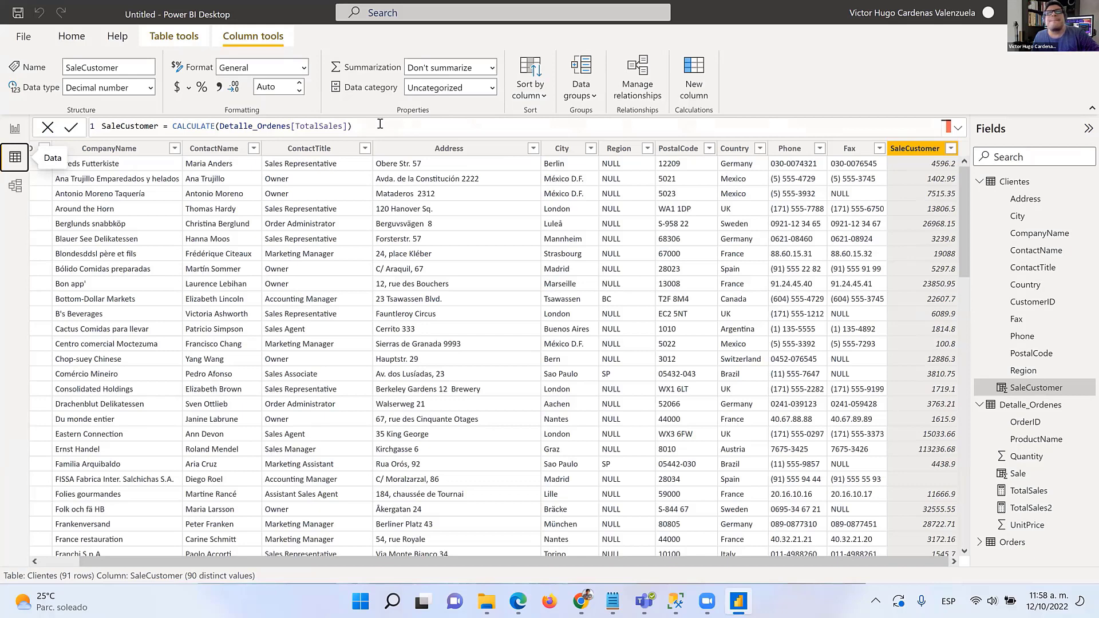
left_click_drag(379, 123, 92, 127)
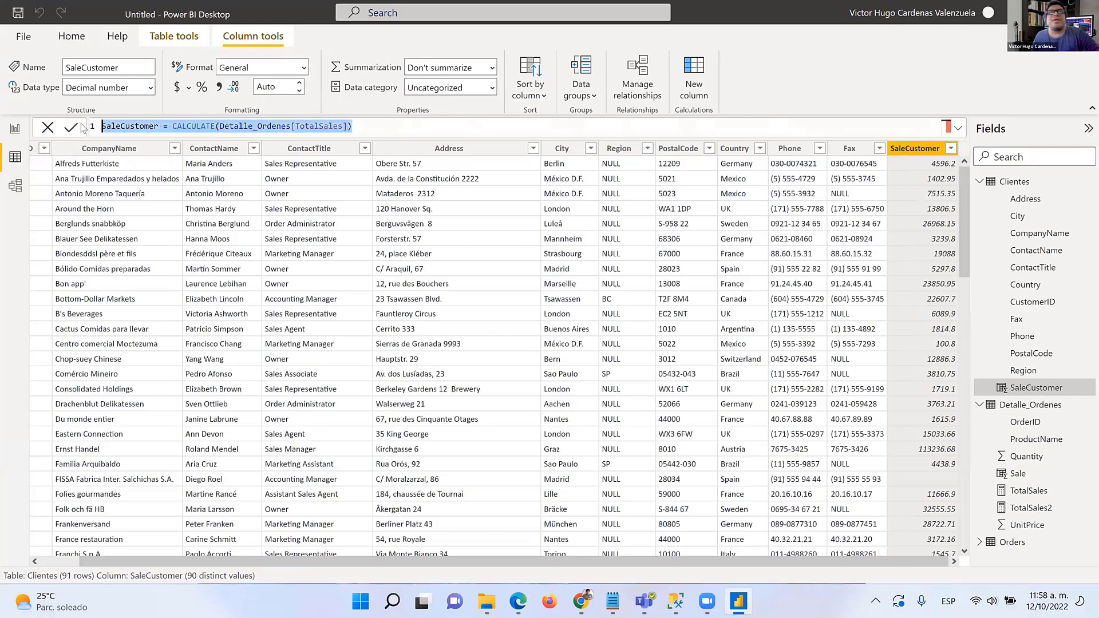
left_click(381, 130)
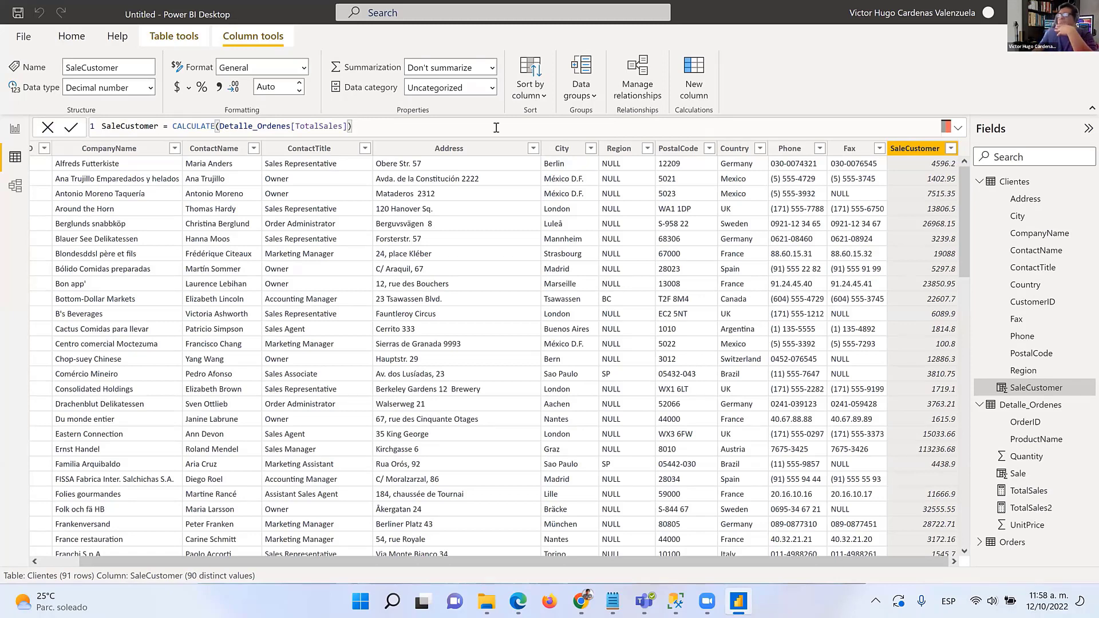
double_click(202, 127)
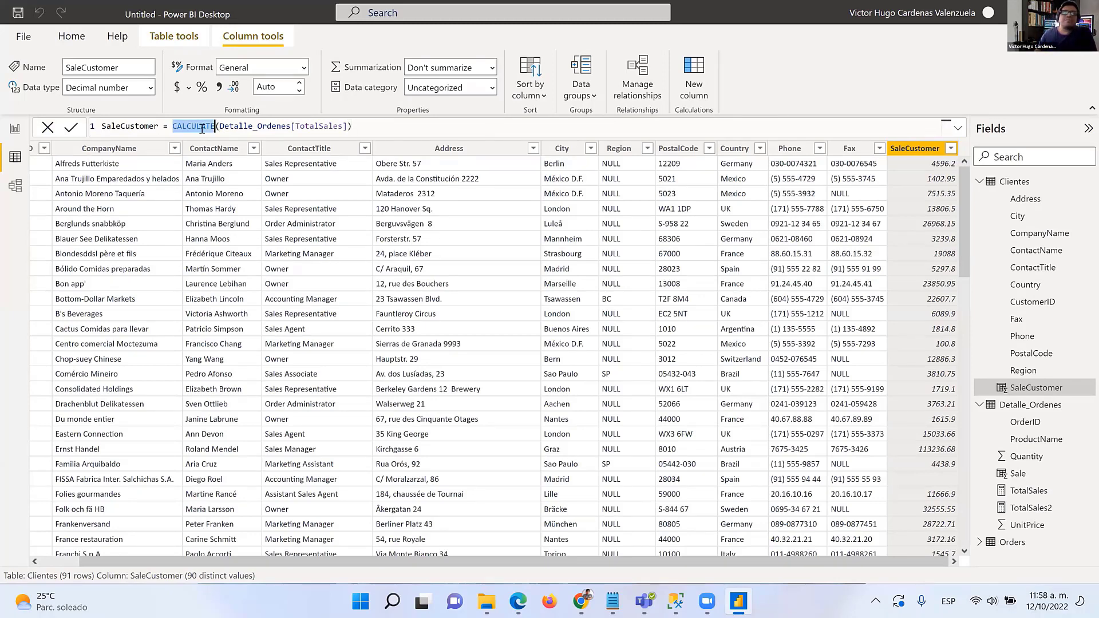
left_click(358, 126)
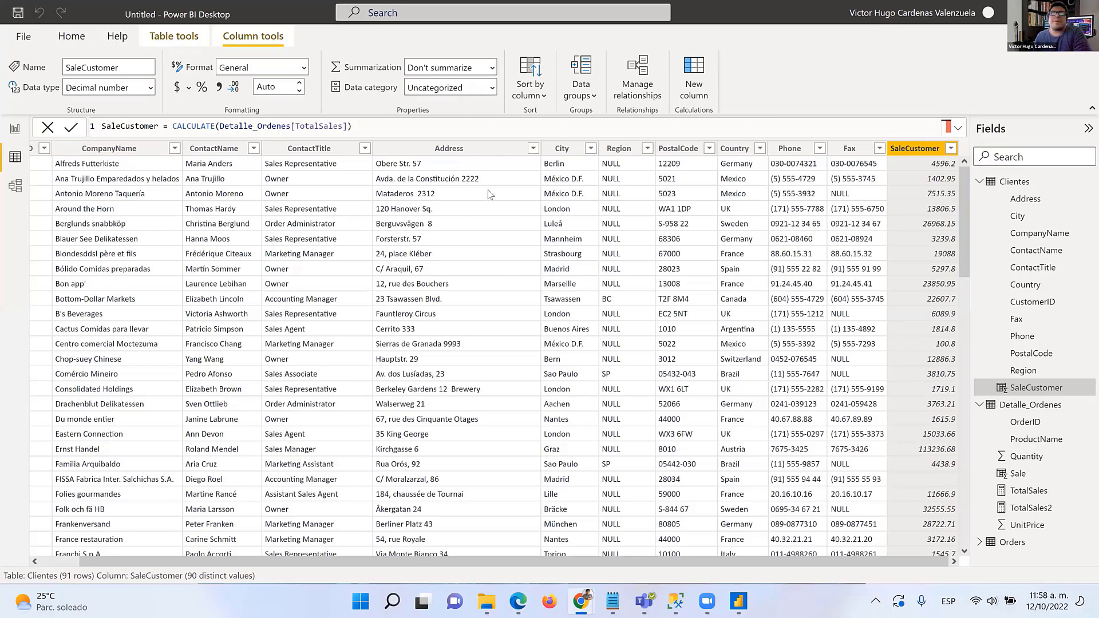
left_click(388, 125)
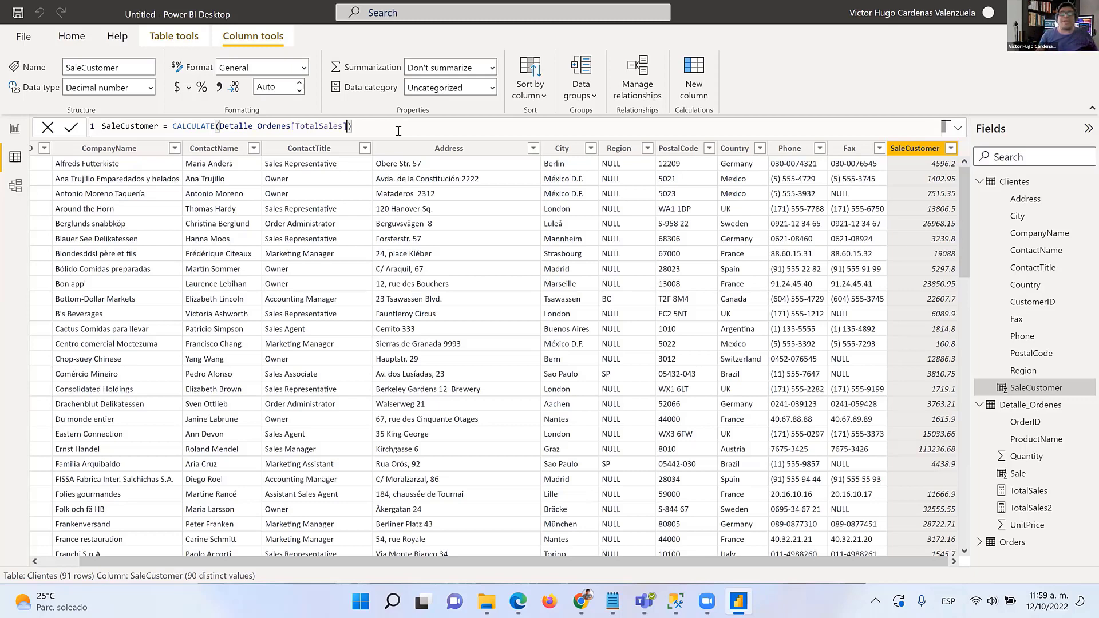
type(",")
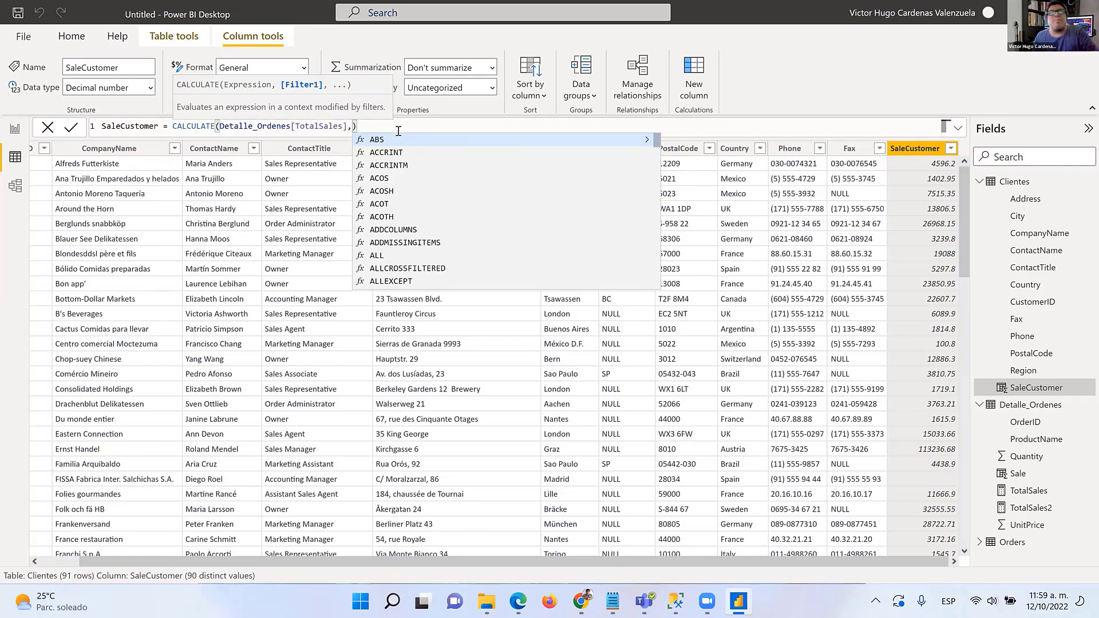
scroll(403, 143, "down", 5)
type("re")
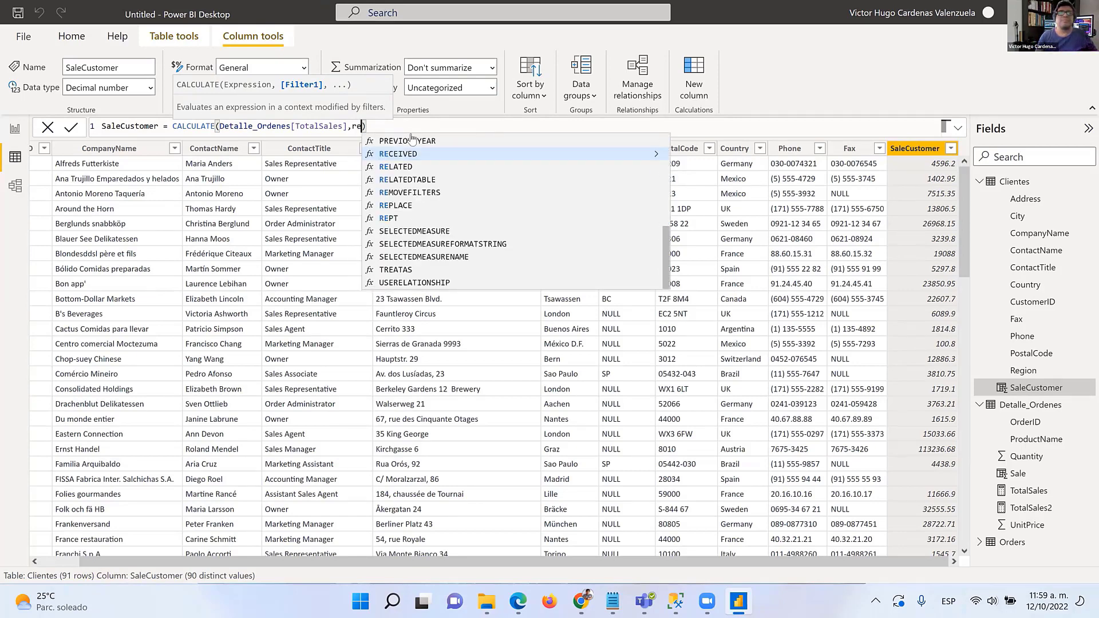
type("mo")
left_click(438, 142)
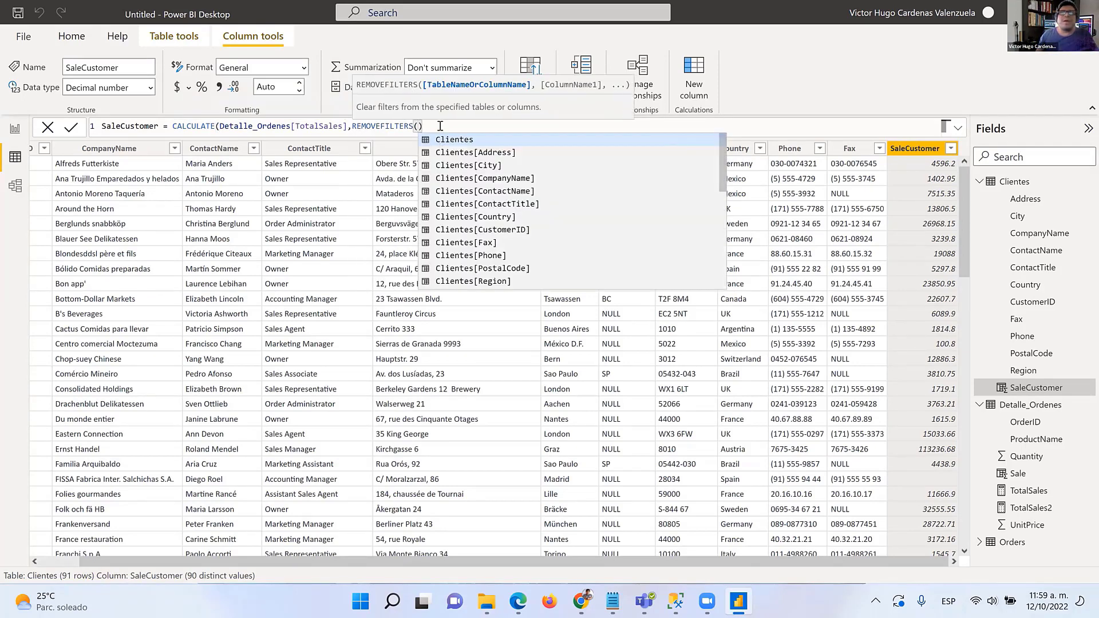
left_click(440, 126)
type(")")
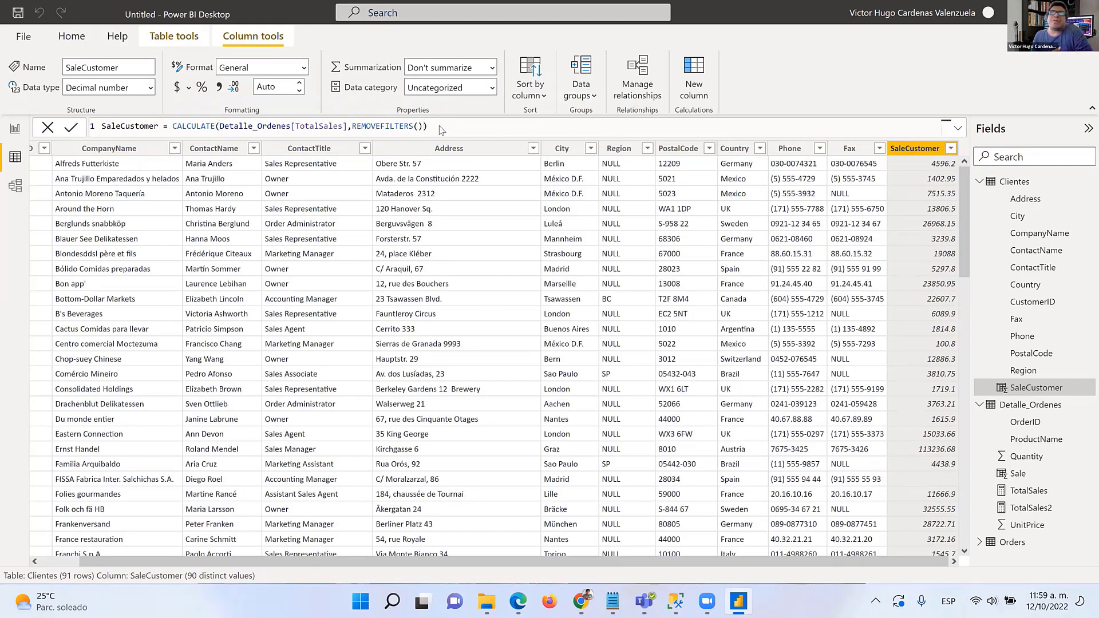
key("Return")
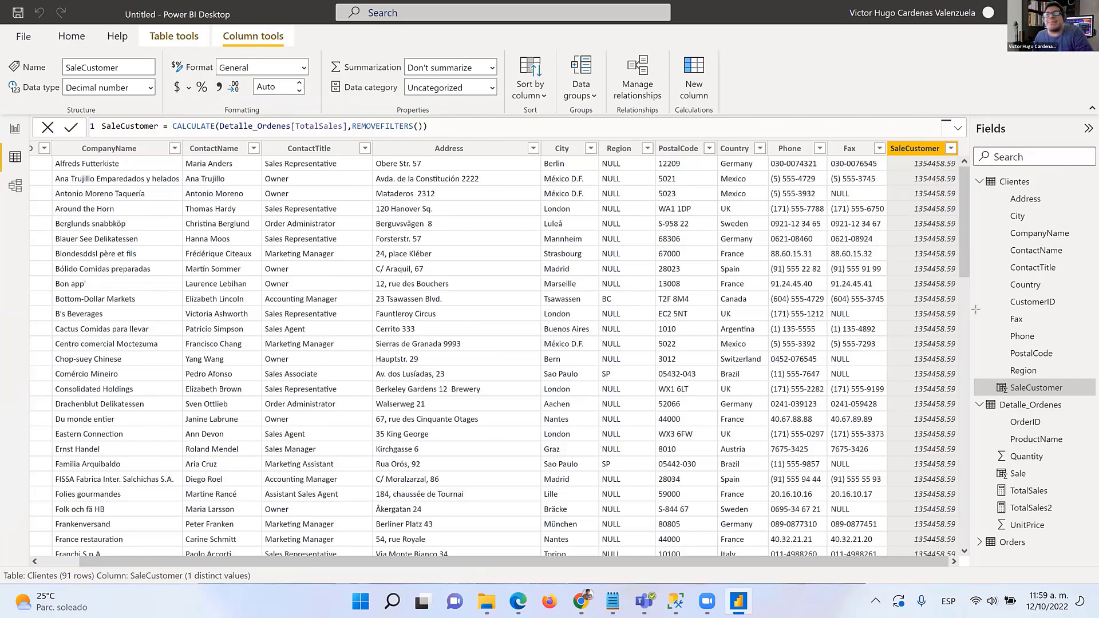
left_click_drag(884, 123, 976, 571)
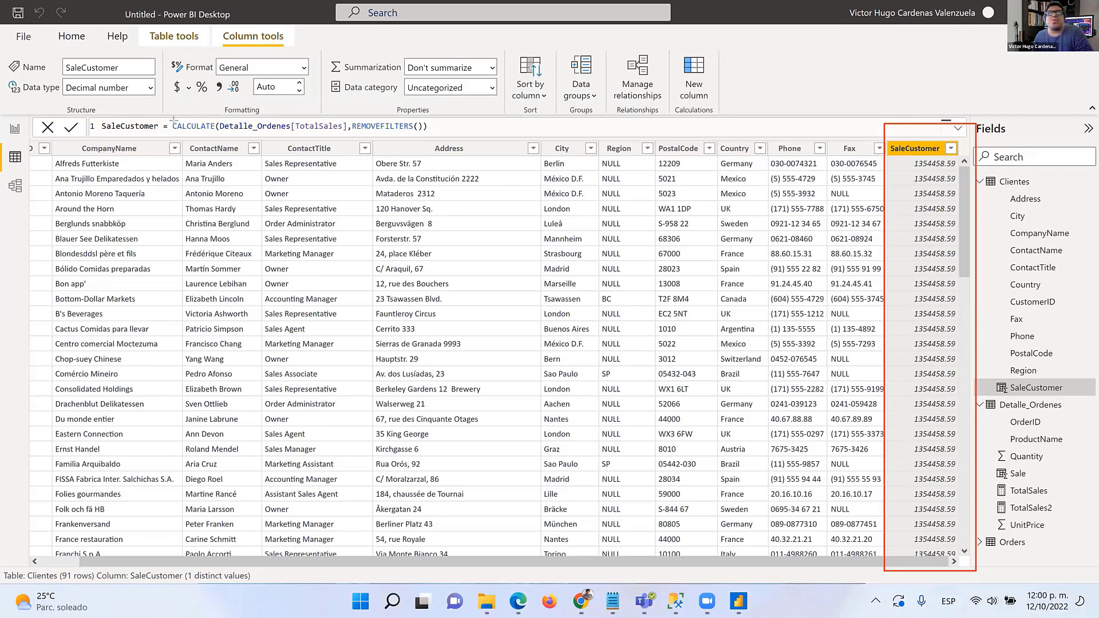
left_click_drag(214, 116, 350, 139)
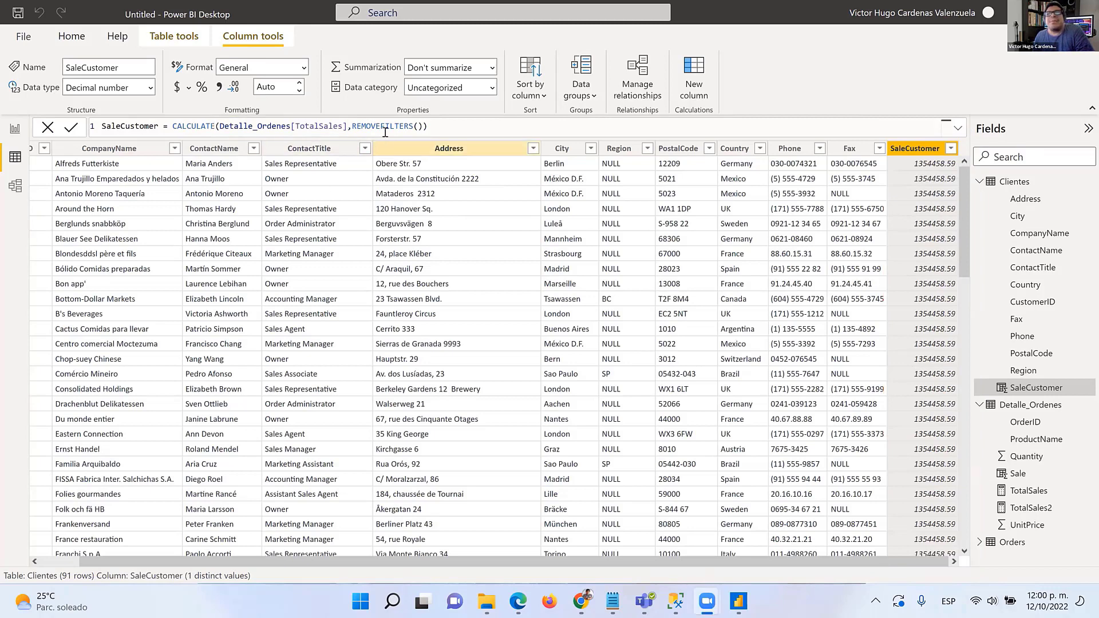
Add the filter Clientes[Country]="Argentina" after REMOVEFILTERS() in the SaleCustomer formula and commit it.
left_click(424, 127)
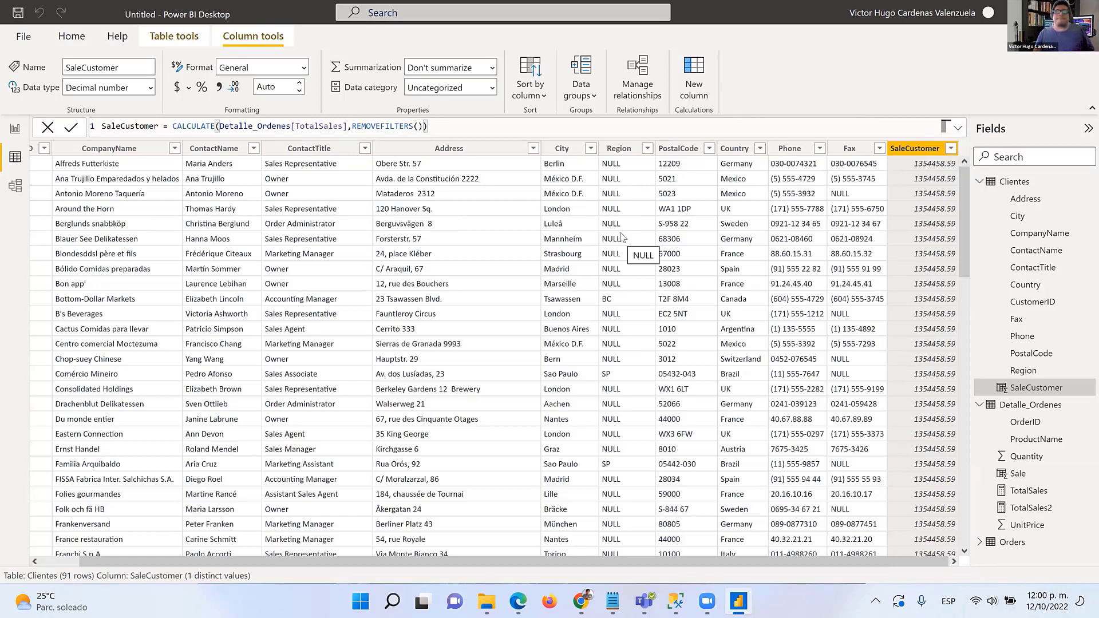
type(",")
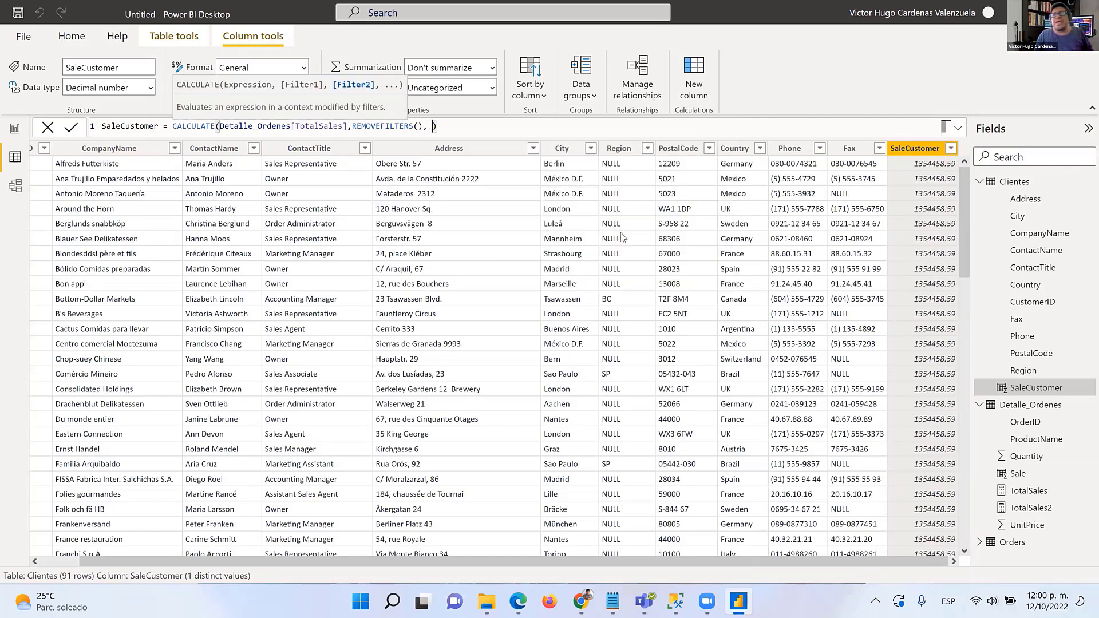
type("clien")
key("Down")
key("Down")
key("Down")
key("Down")
key("Down")
key("Down")
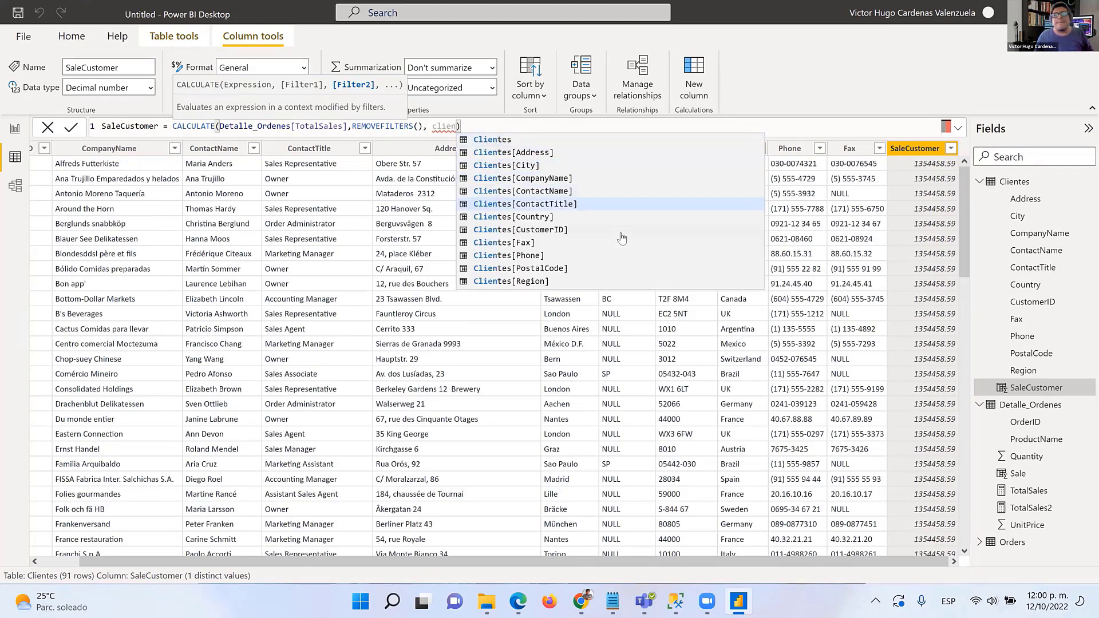
key("Tab")
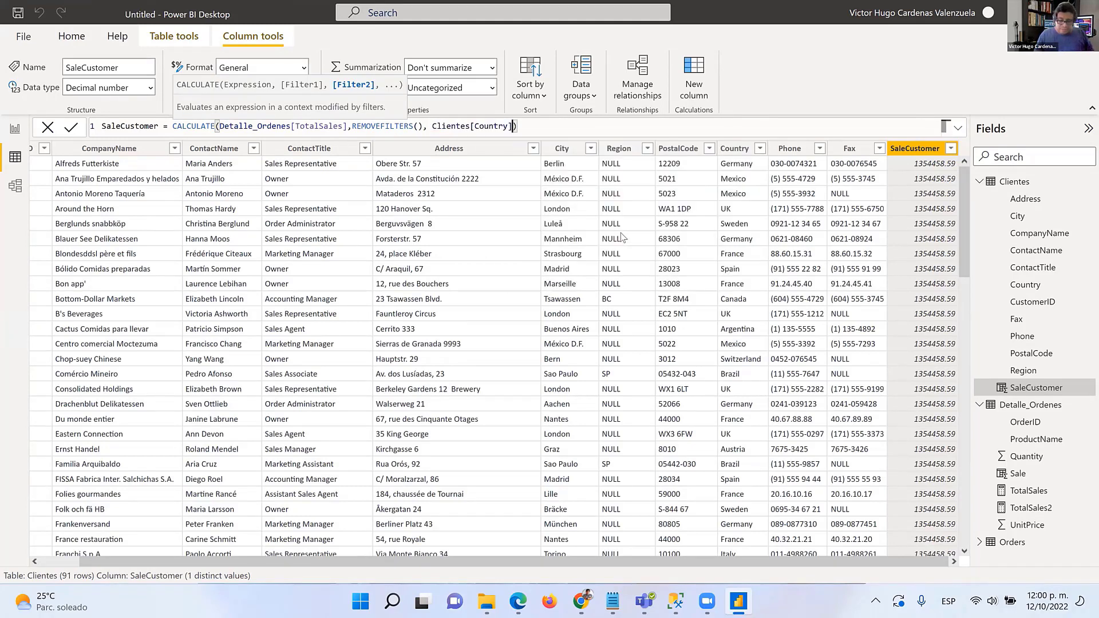
type("=\"")
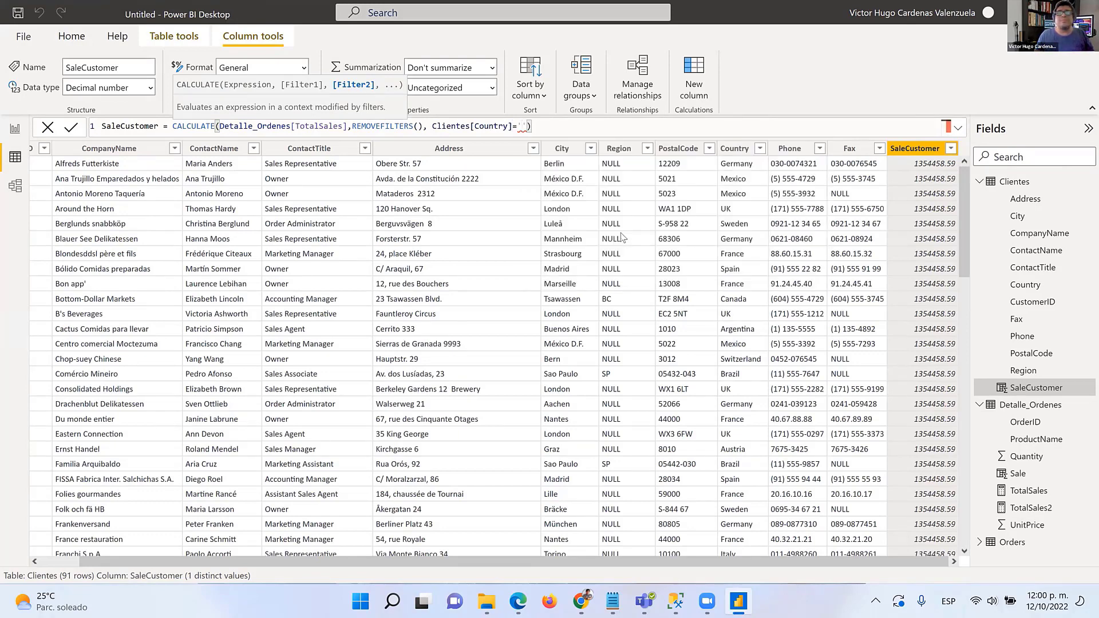
type("\"")
type("Argenti")
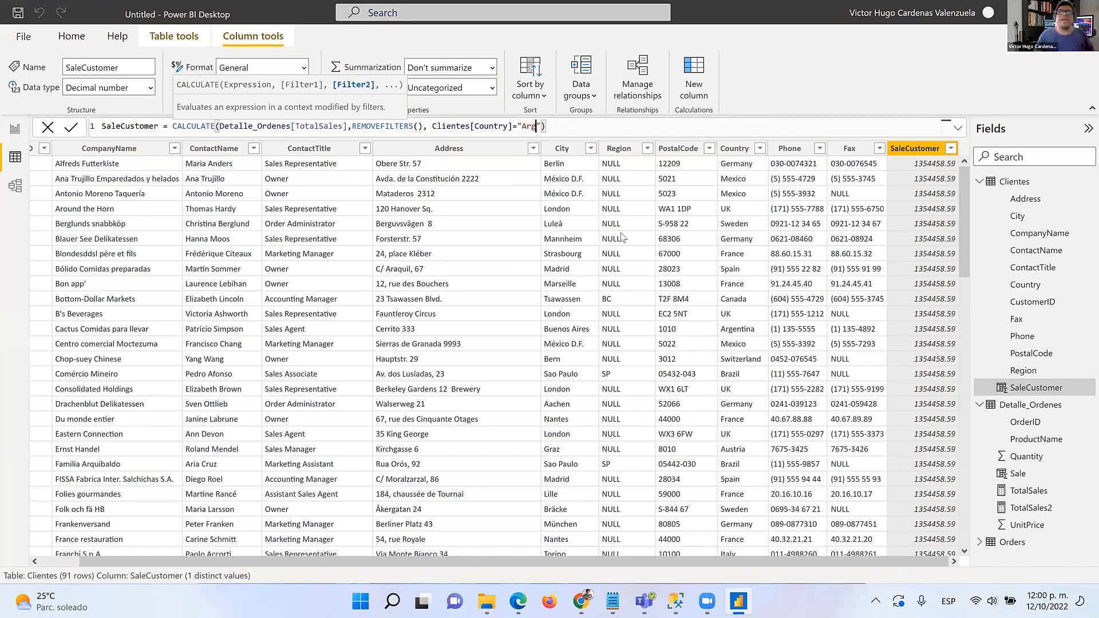
type("na")
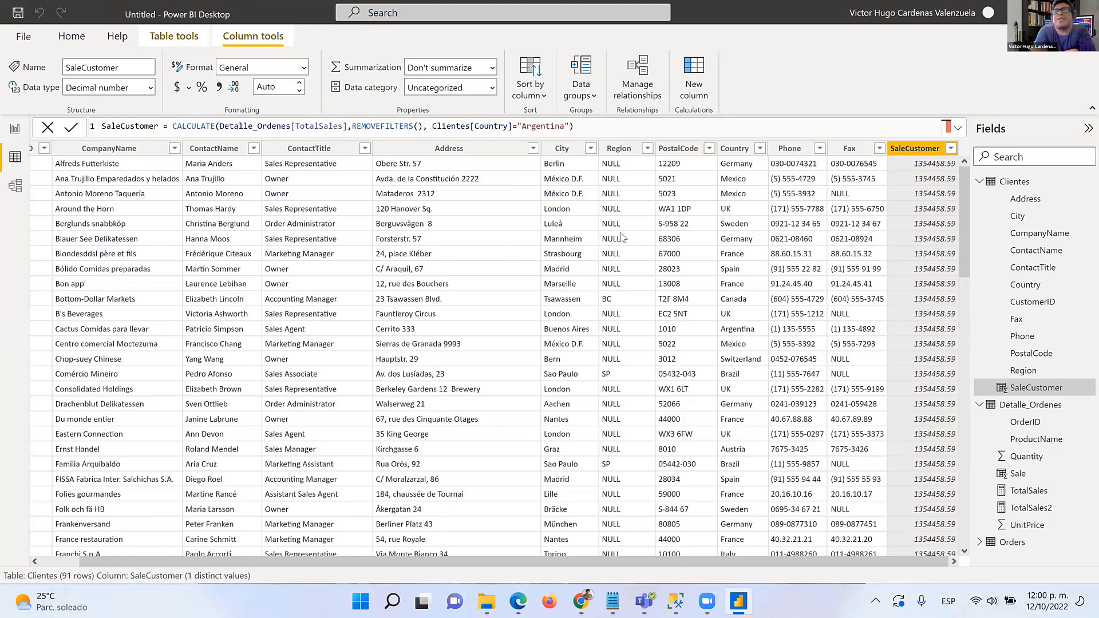
key("Return")
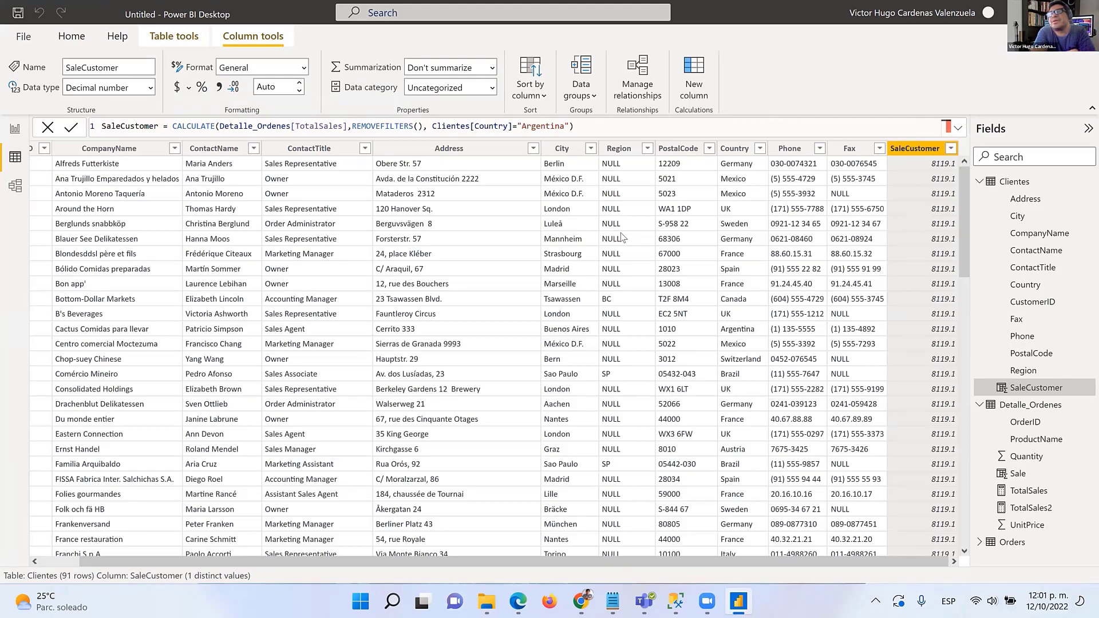
In the report's table visual, remove CompanyName and put Country ahead of TotalSales and TotalSales2.
left_click(15, 130)
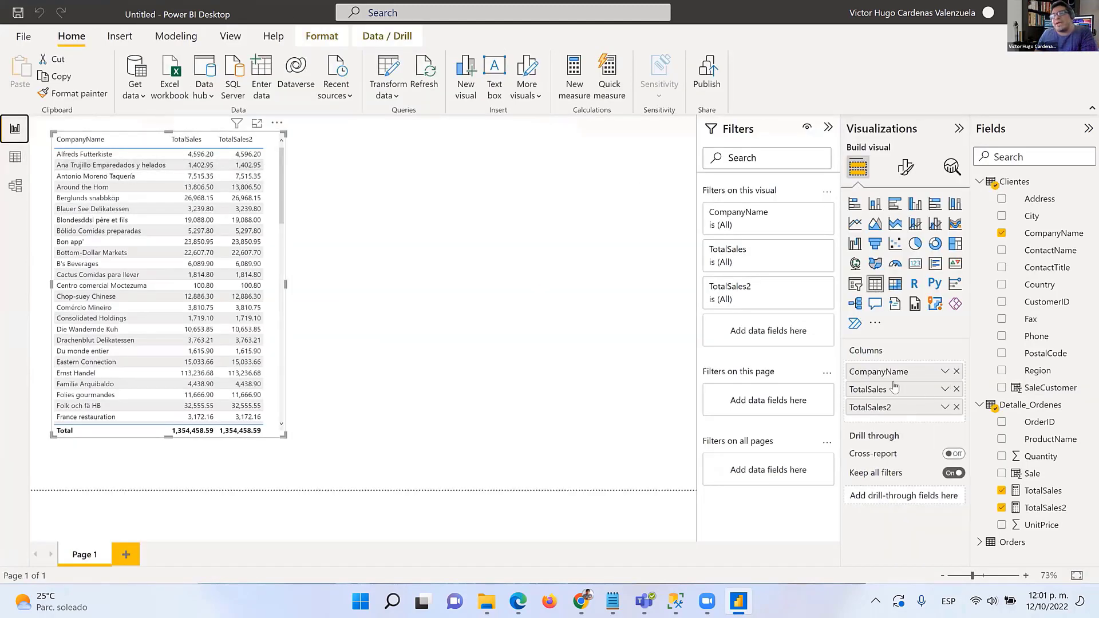
left_click_drag(893, 373, 1021, 293)
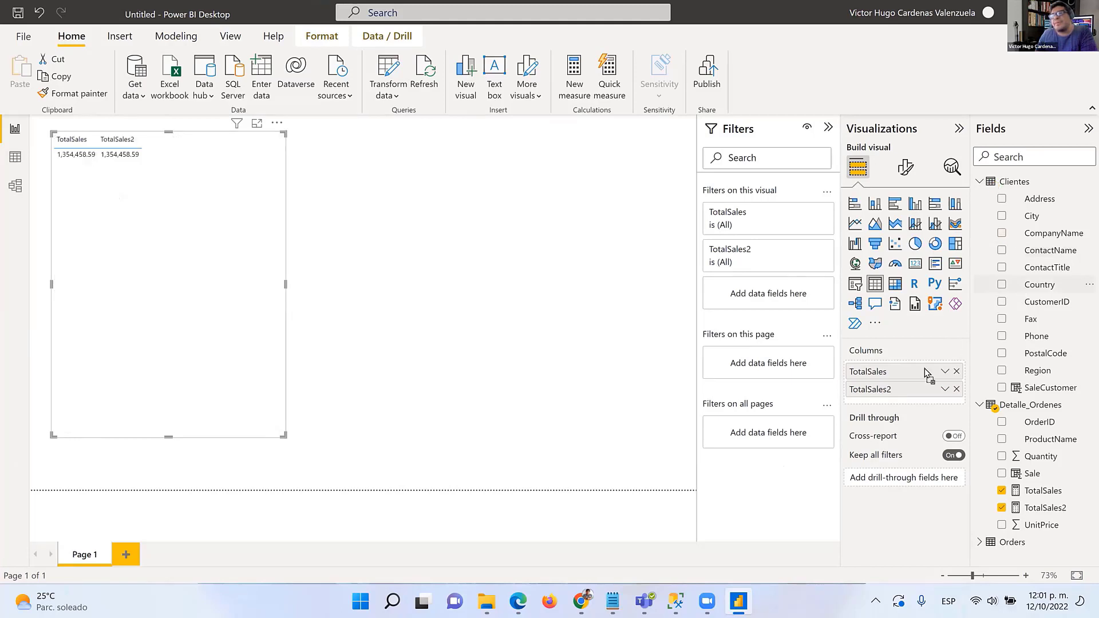
left_click_drag(926, 370, 897, 369)
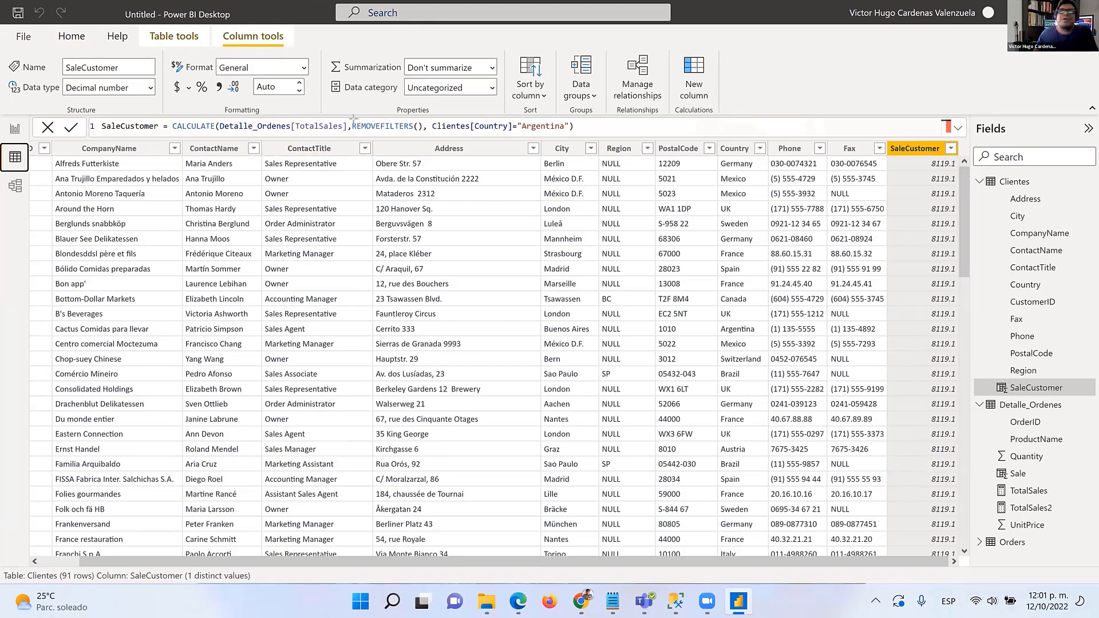
left_click_drag(351, 118, 578, 140)
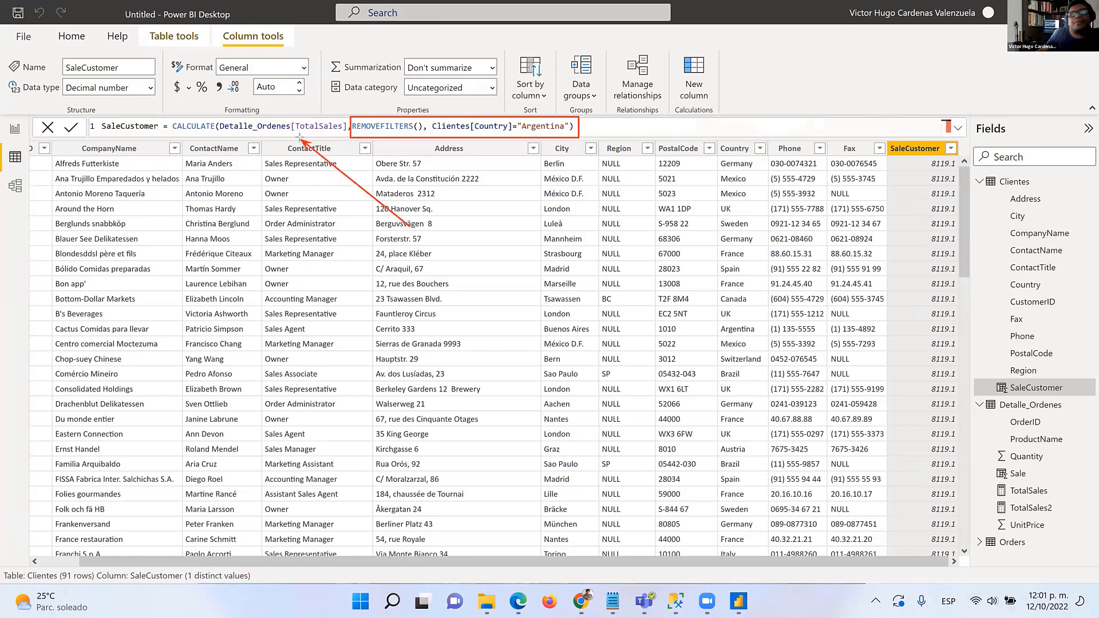
mouse_move(300, 137)
left_mouse_down()
mouse_move(297, 127)
mouse_move(232, 133)
mouse_move(331, 128)
mouse_move(231, 131)
mouse_move(320, 137)
mouse_move(308, 139)
left_mouse_up()
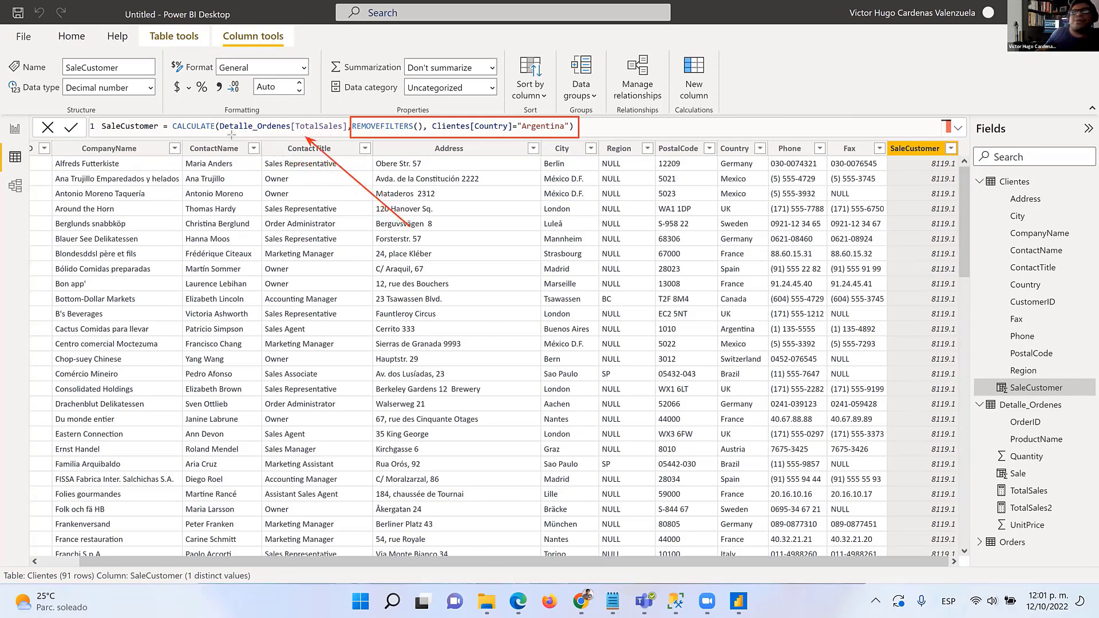
mouse_move(232, 135)
left_mouse_down()
mouse_move(308, 140)
mouse_move(939, 380)
mouse_move(1005, 507)
mouse_move(372, 154)
mouse_move(307, 133)
left_mouse_up()
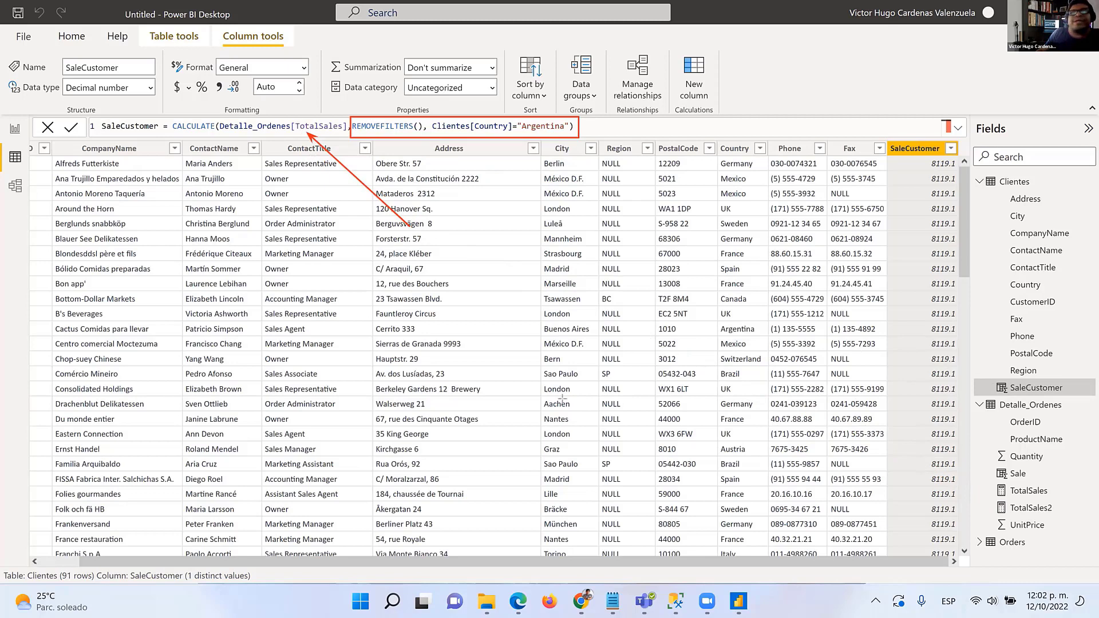
In the SaleCustomer formula, replace Detalle_Ordenes[TotalSales] inside CALCULATE with a SUMX function over the Detalle_Ordenes table.
key("Escape")
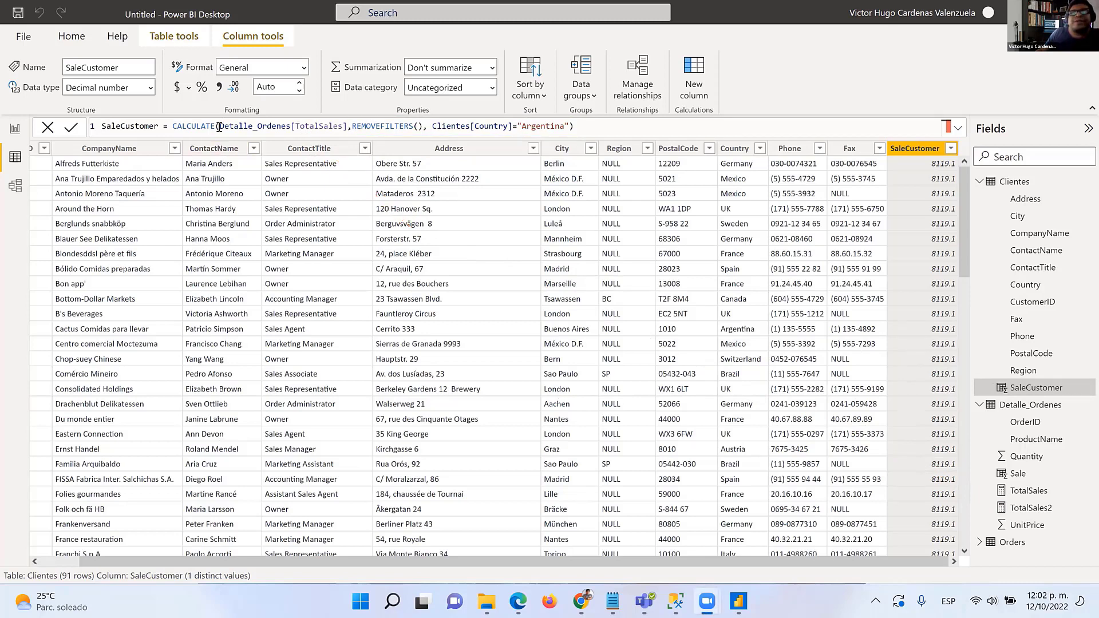
left_click_drag(219, 126, 349, 126)
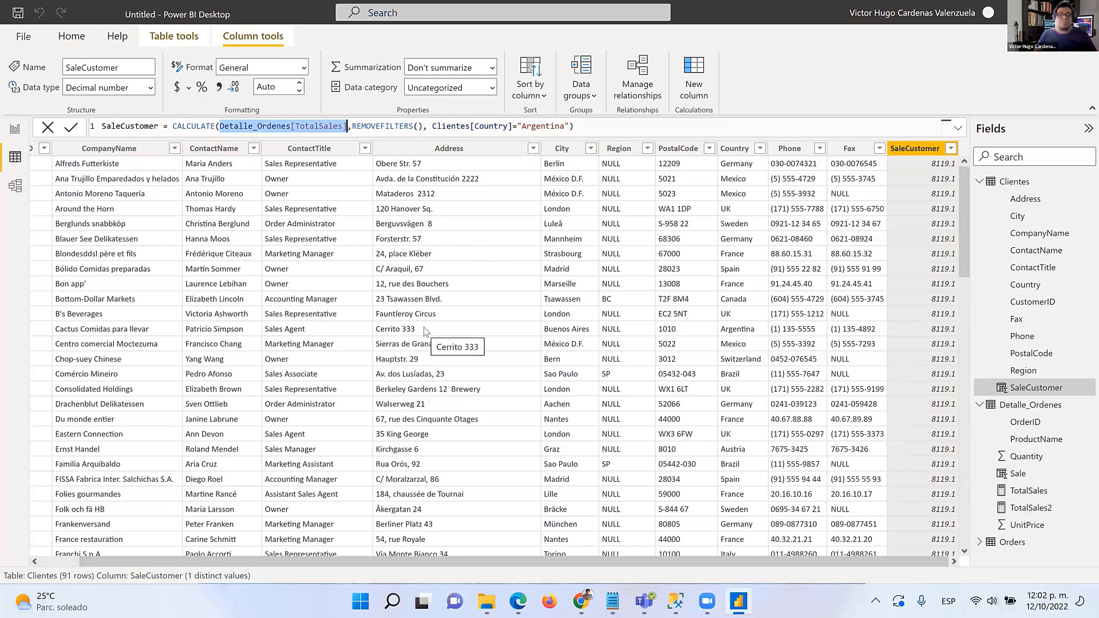
type("SUMX(")
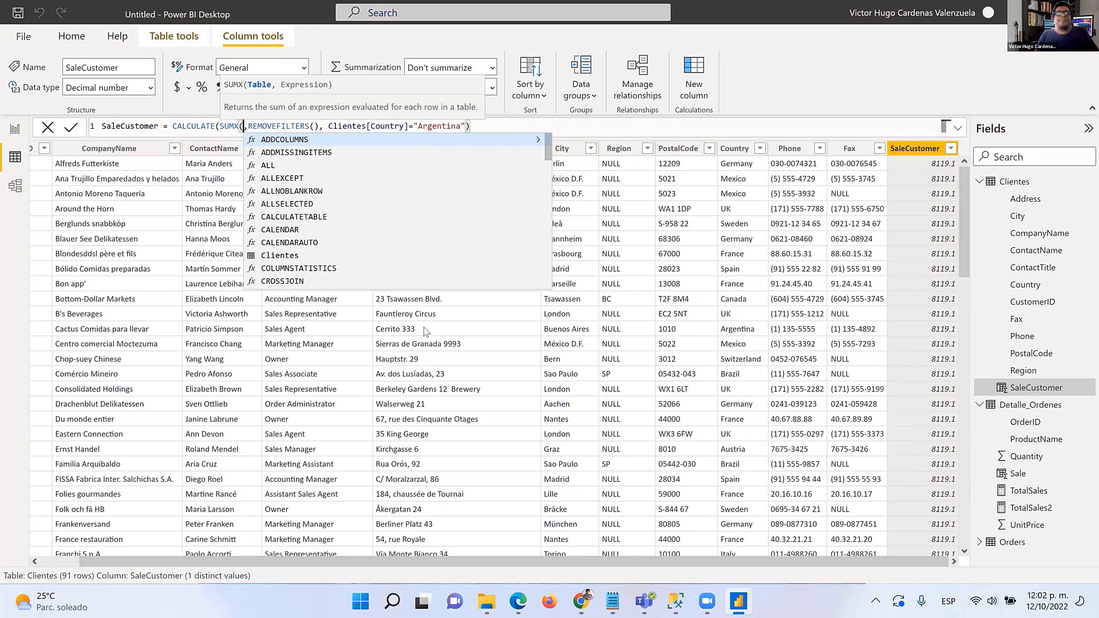
type("ord")
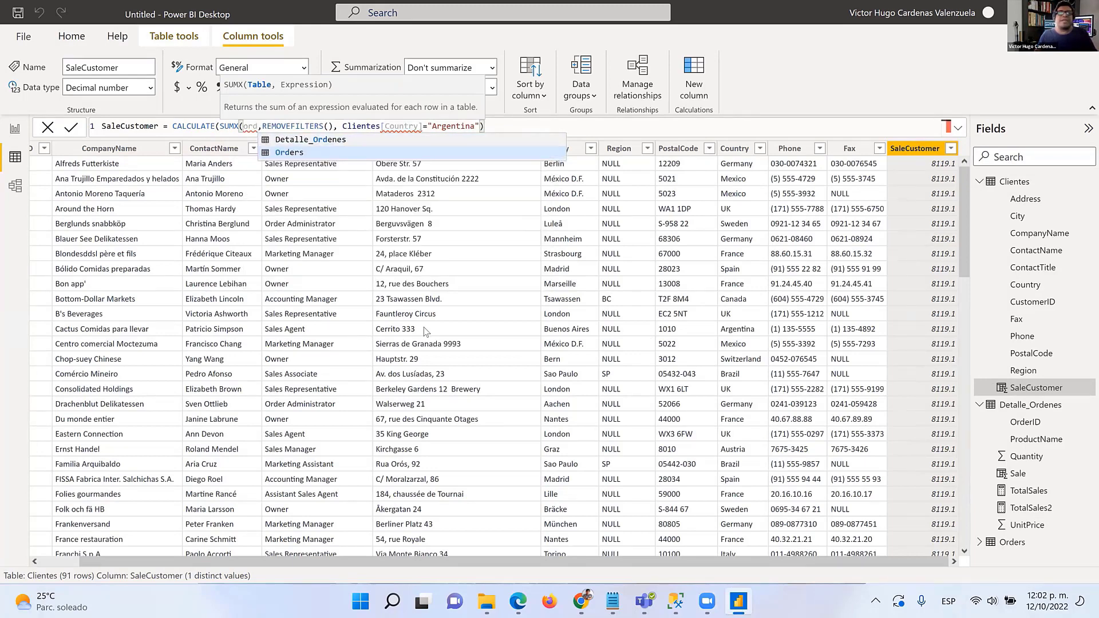
key("Up")
key("Tab")
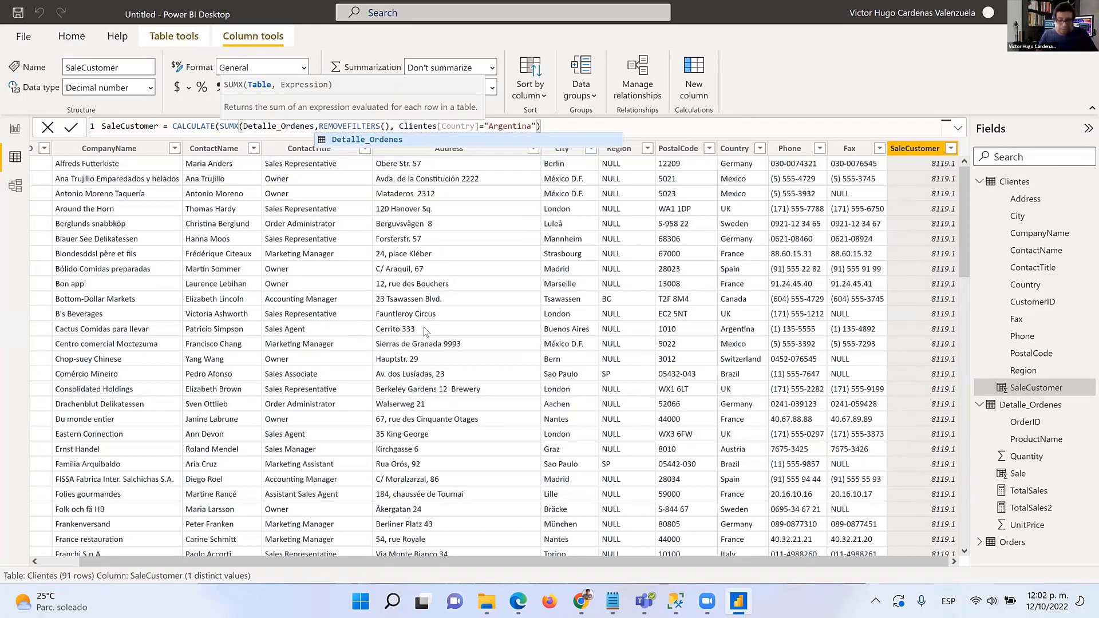
Enter [Quantity]*[UnitPrice] as the SUMX expression in the SaleCustomer formula and close the function's parenthesis.
type(",[")
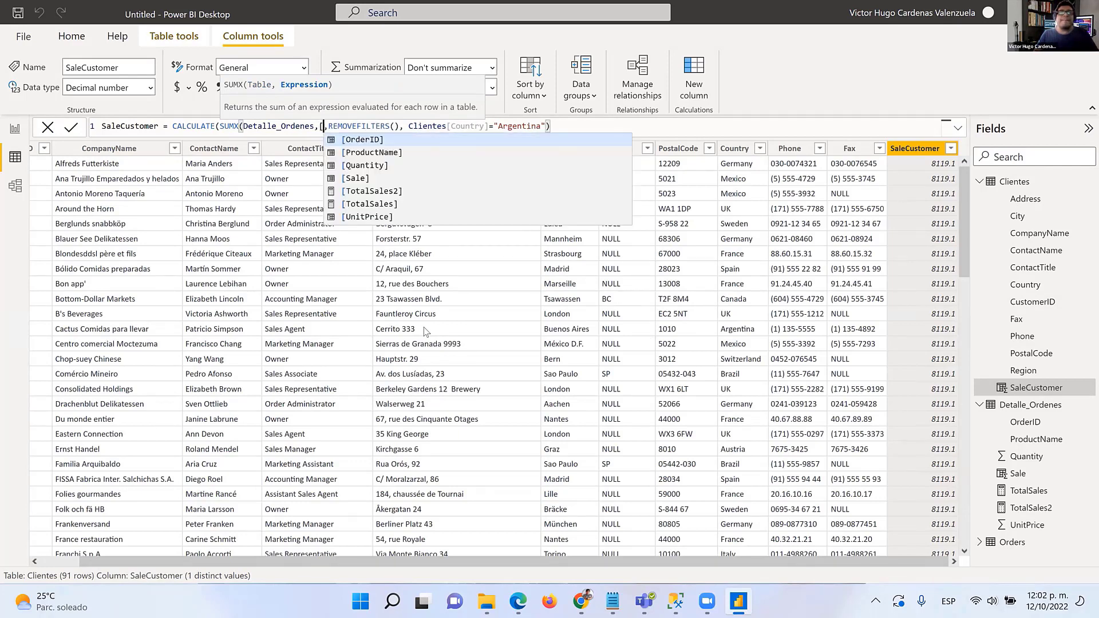
key("Down")
key("Down")
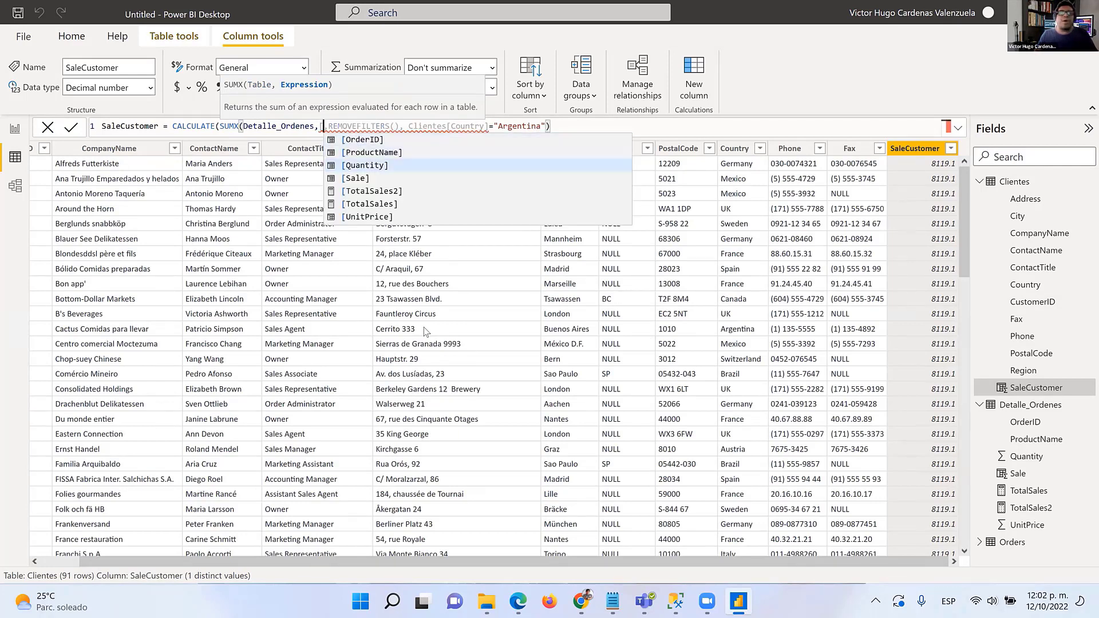
key("Tab")
type("*")
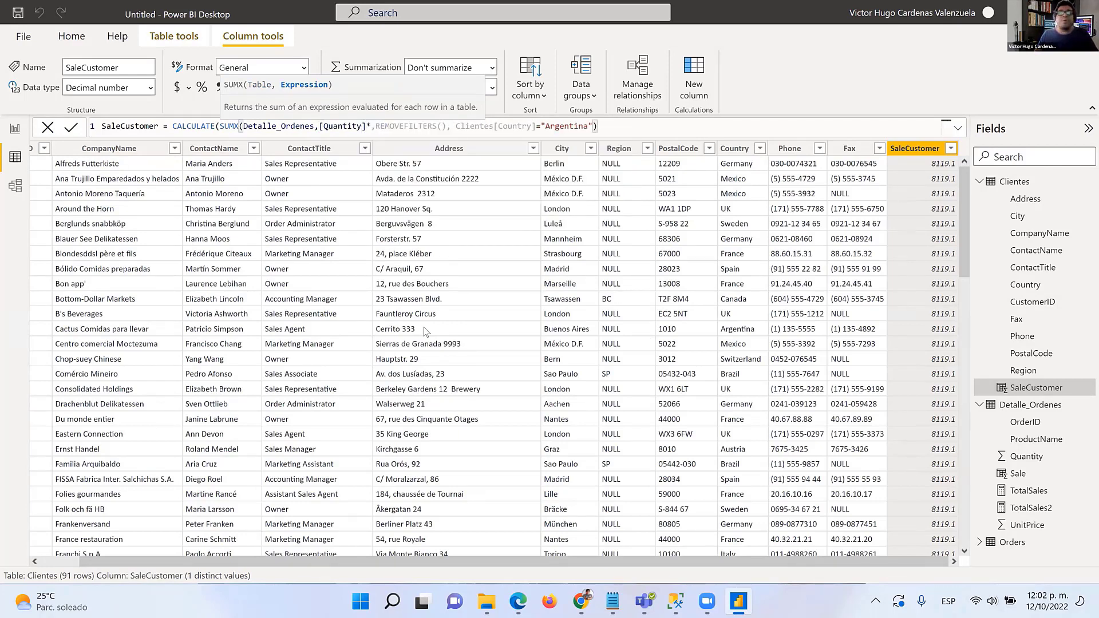
type("[Uni")
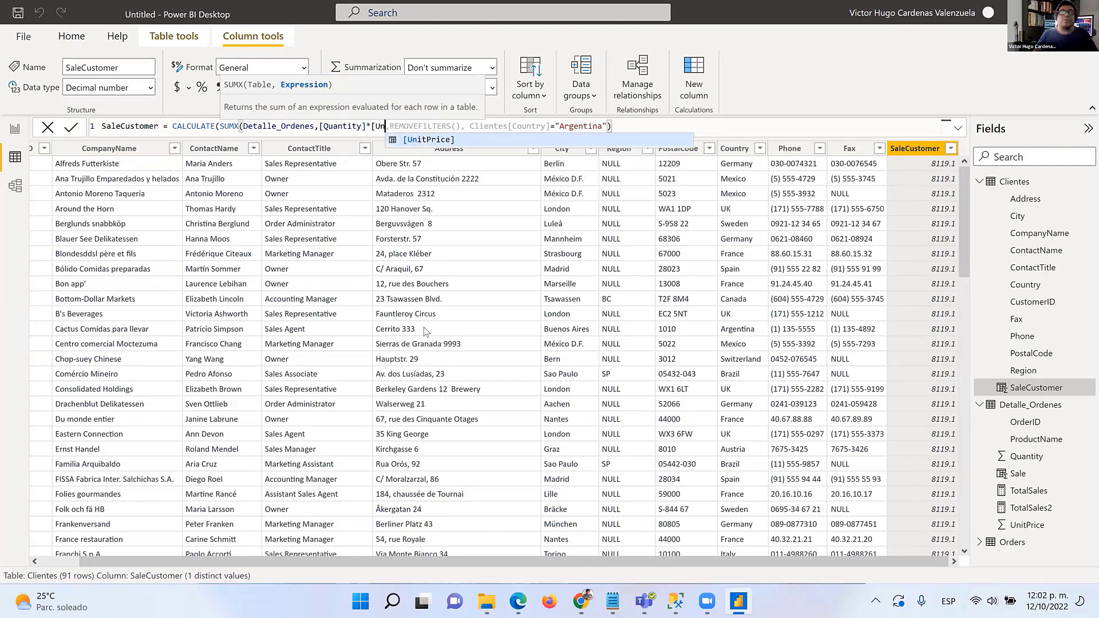
key("Tab")
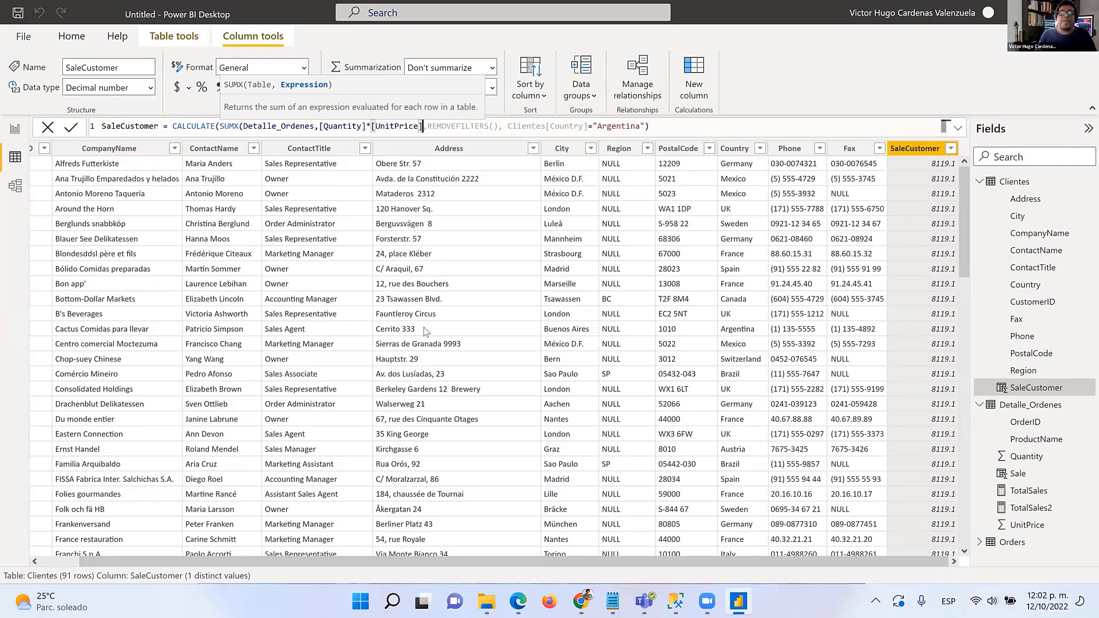
type(")")
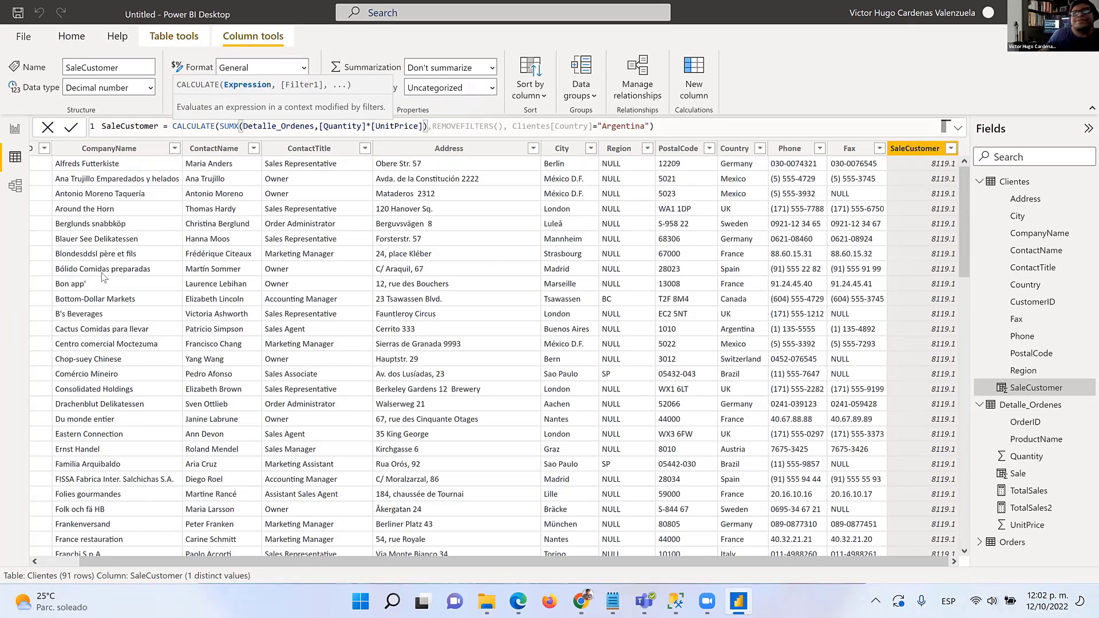
key("Escape")
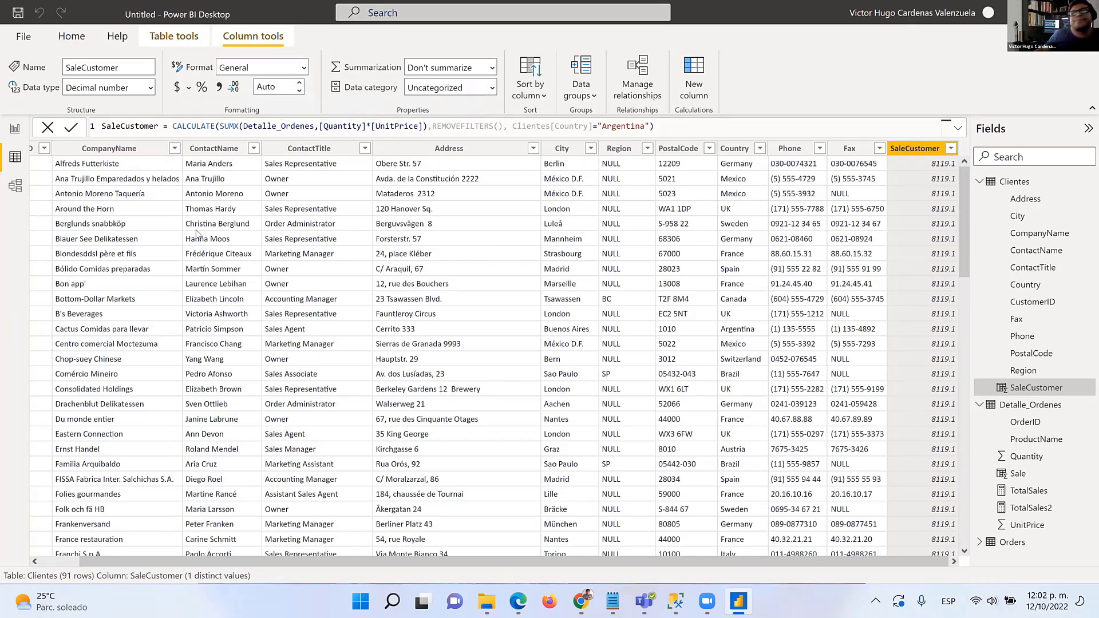
left_click(914, 152)
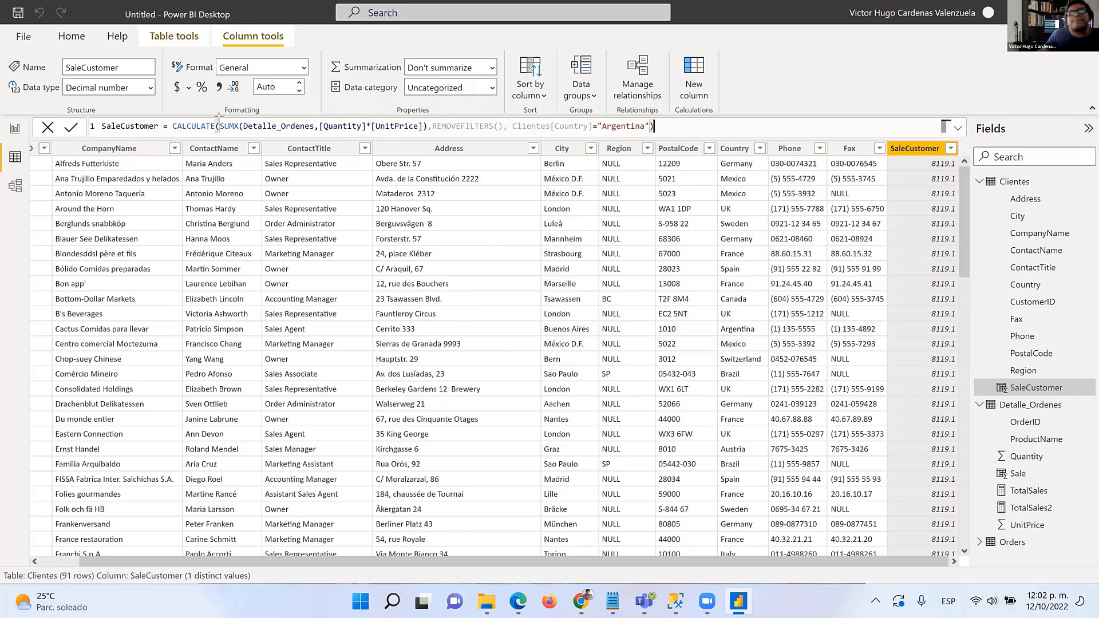
mouse_move(218, 115)
left_mouse_down()
mouse_move(273, 137)
mouse_move(430, 136)
left_mouse_up()
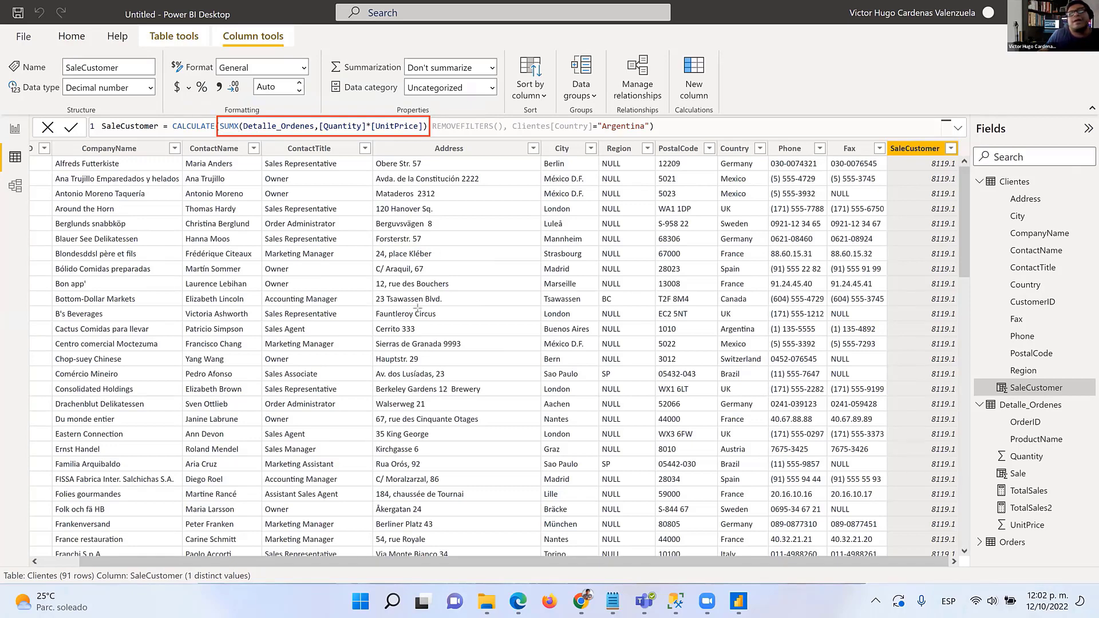
left_click_drag(326, 201, 324, 141)
key("e")
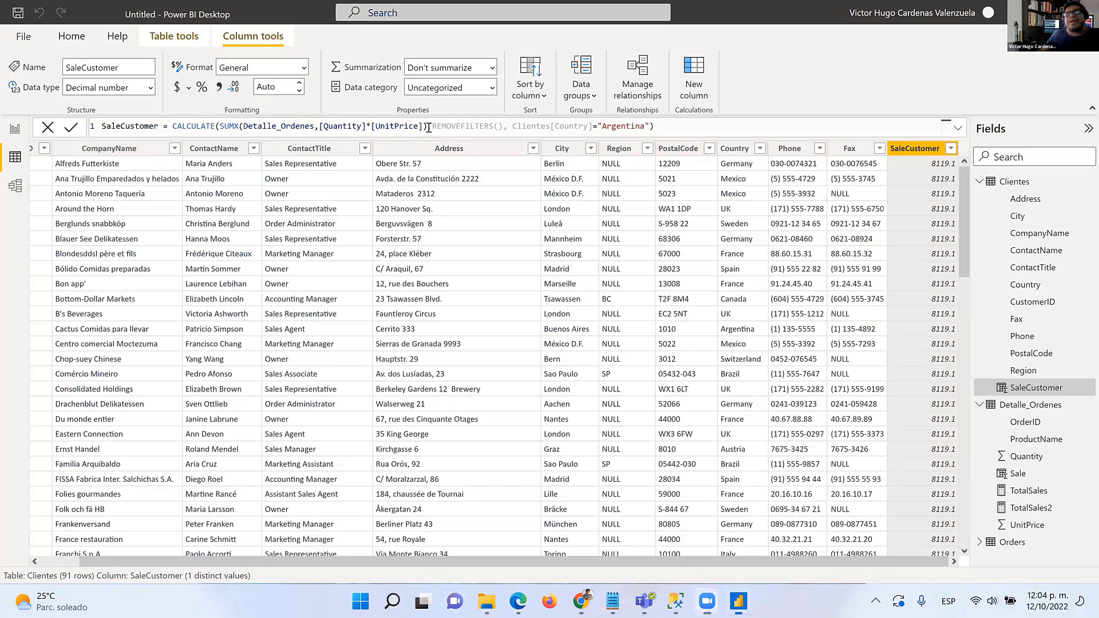
Delete the REMOVEFILTERS() and Clientes[Country]="Argentina" filter arguments from the SaleCustomer formula and commit it.
left_click_drag(428, 127, 651, 126)
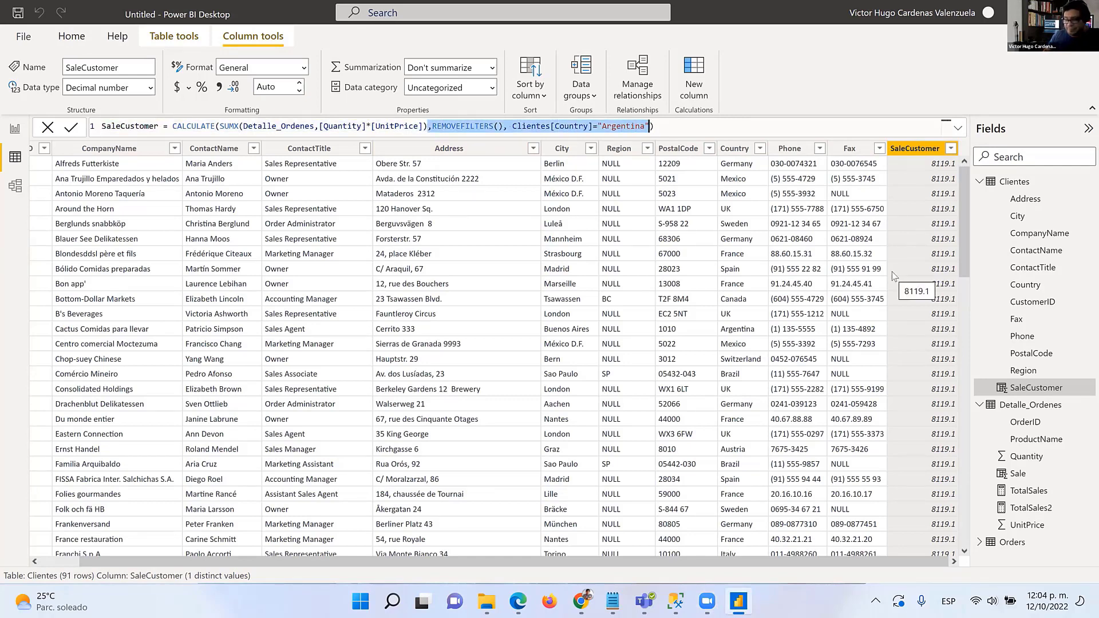
key("BackSpace")
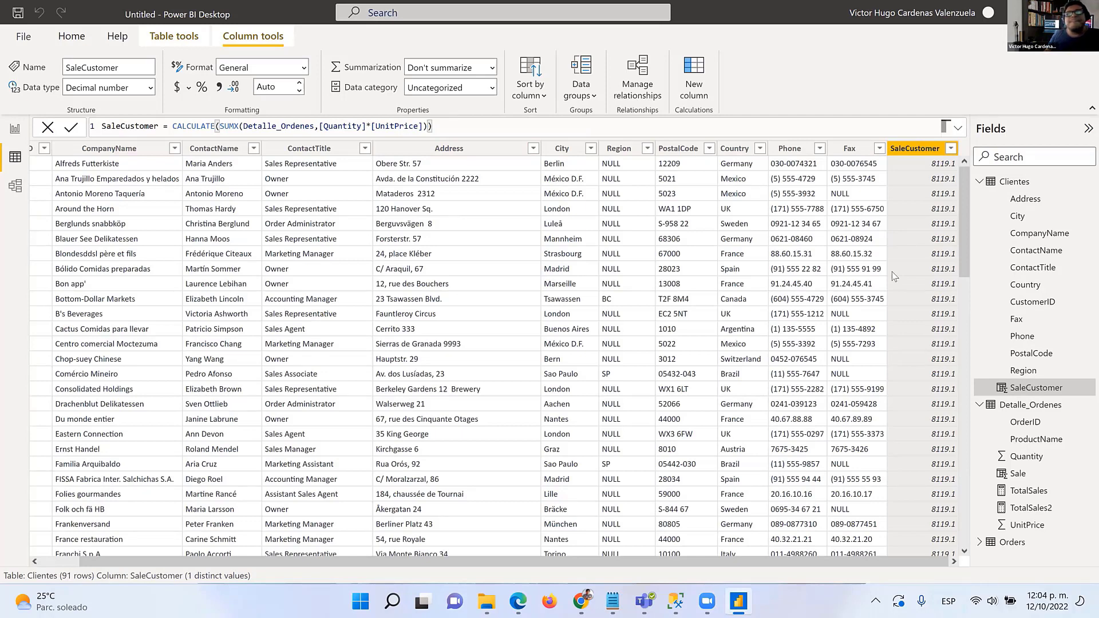
key("Return")
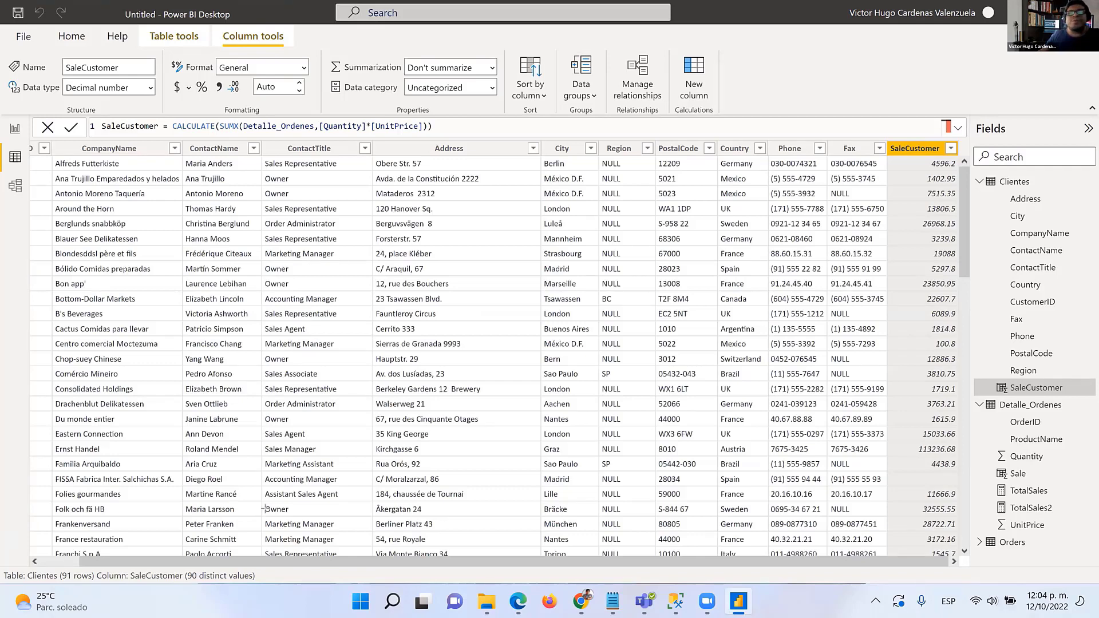
Examine the SaleCustomer values against the customer columns across the Clientes data table.
left_click_drag(95, 564, 55, 563)
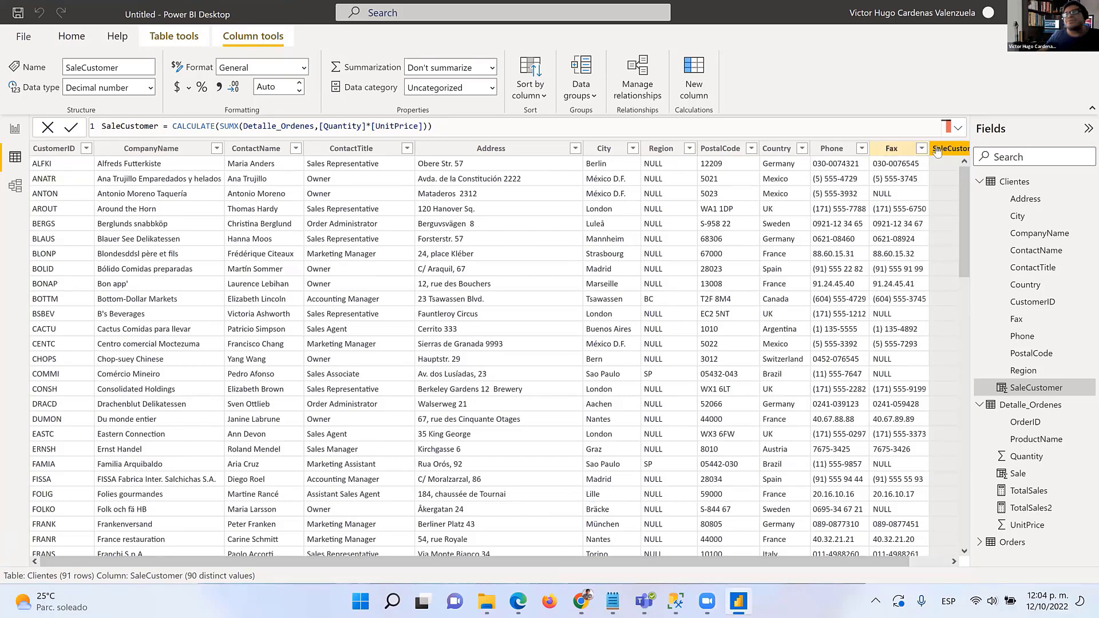
scroll(527, 519, "right", 2)
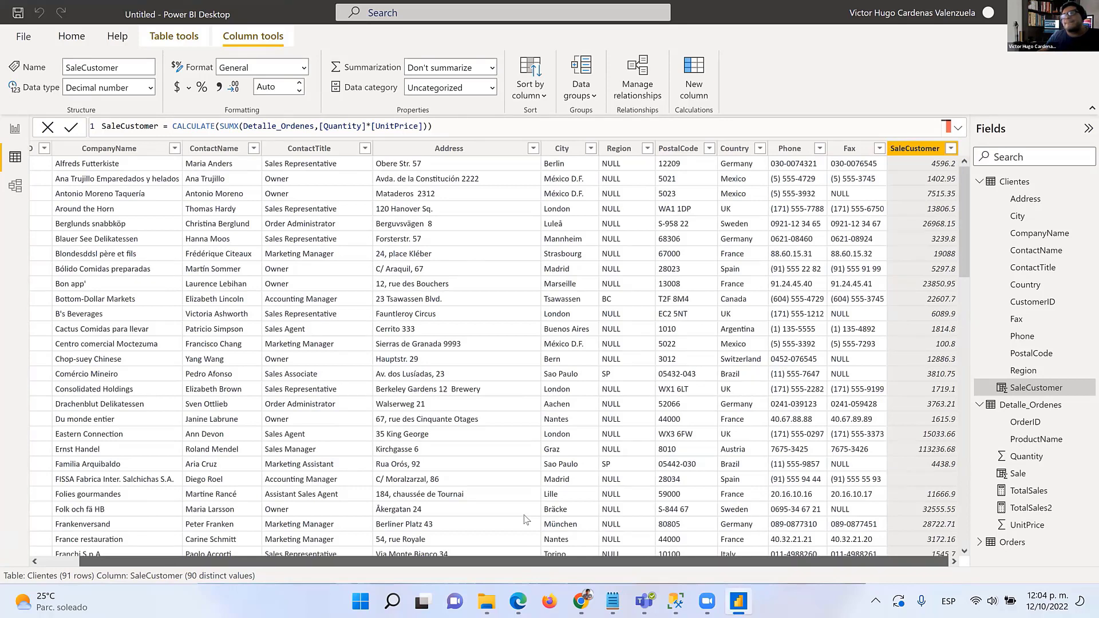
scroll(527, 519, "left", 1)
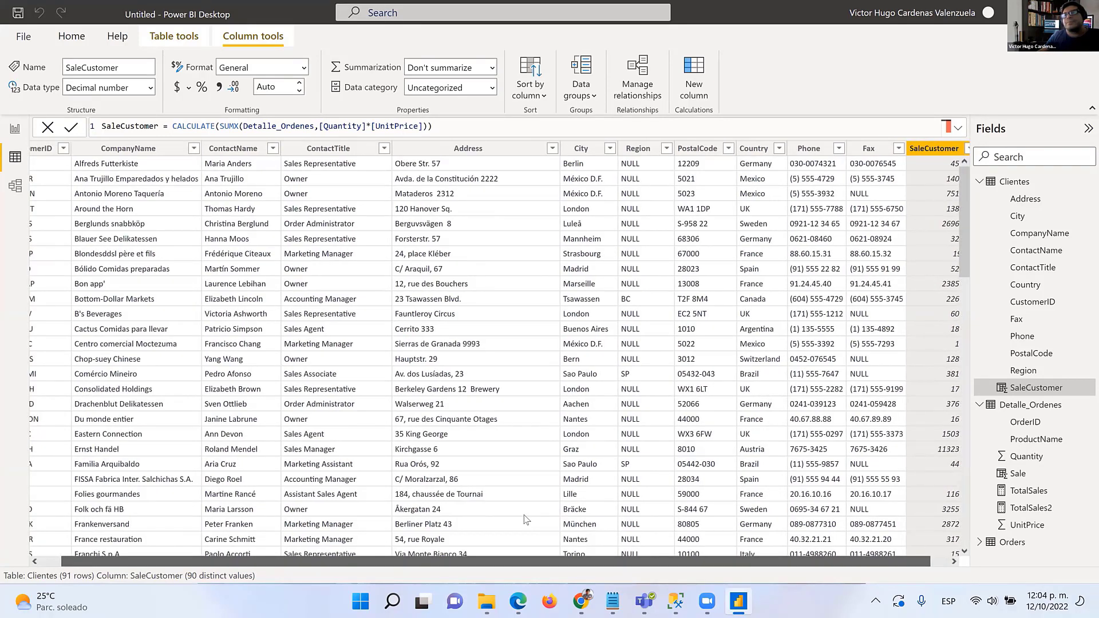
scroll(527, 519, "right", 1)
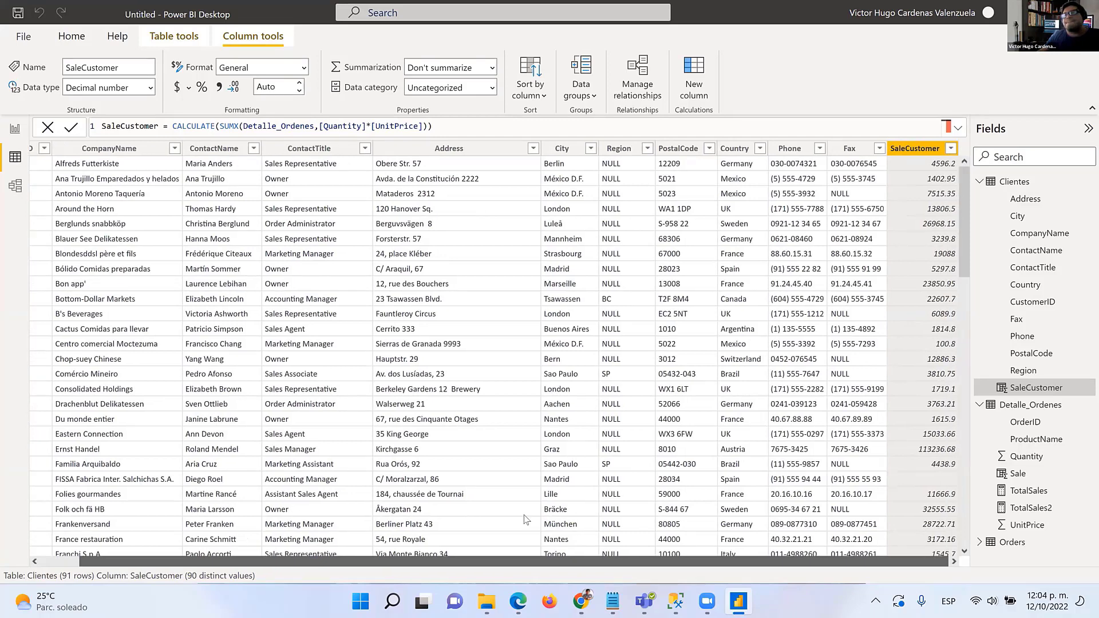
scroll(525, 520, "left", 2)
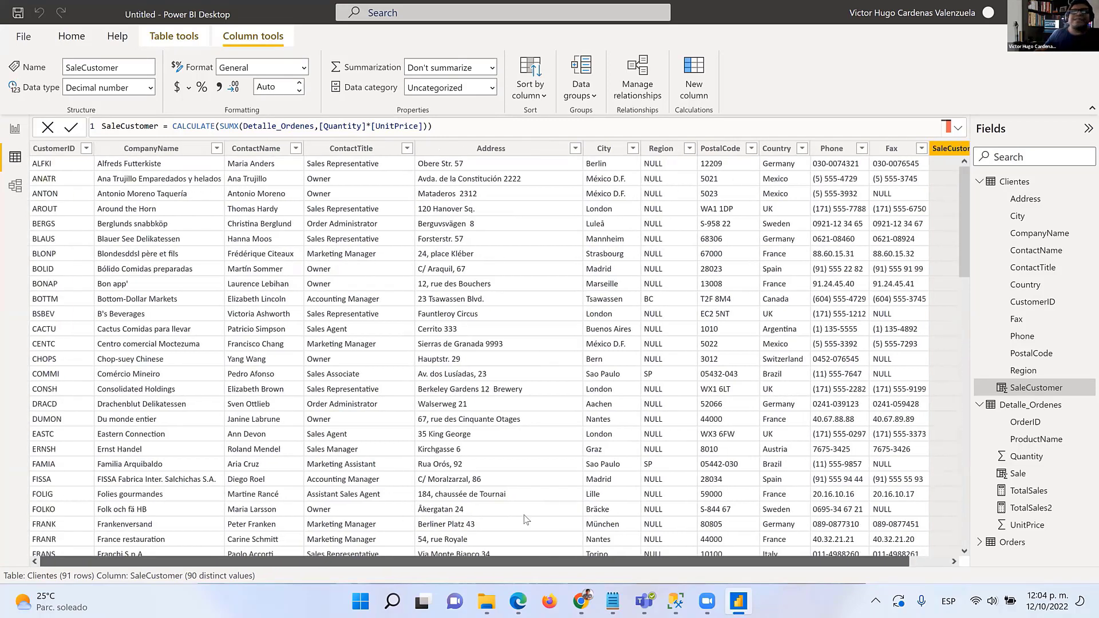
scroll(560, 513, "right", 2)
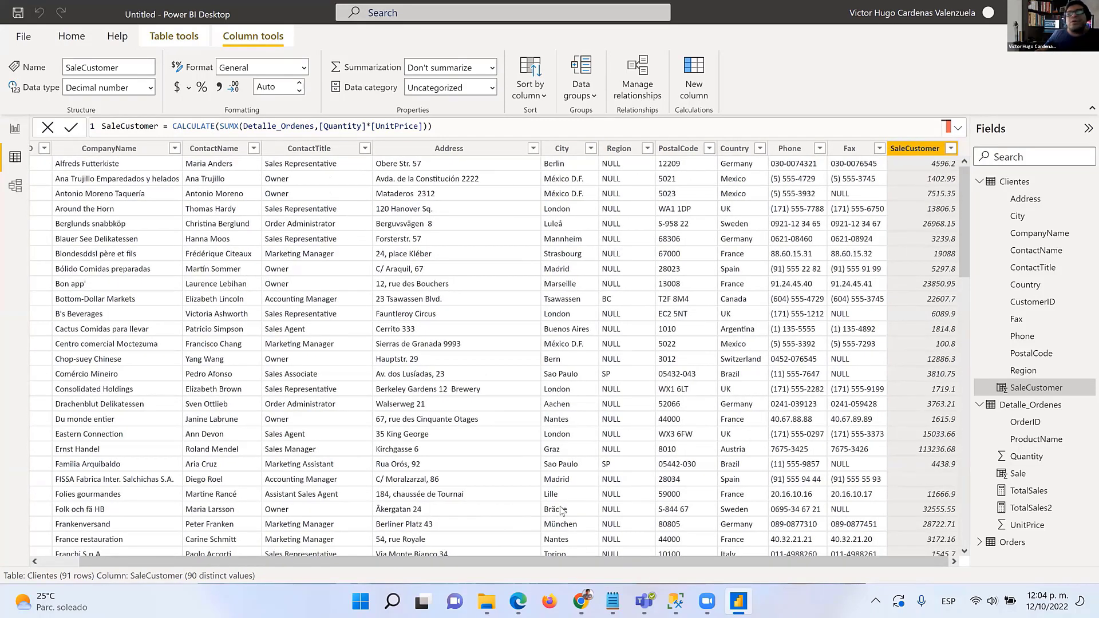
left_click_drag(886, 131, 965, 567)
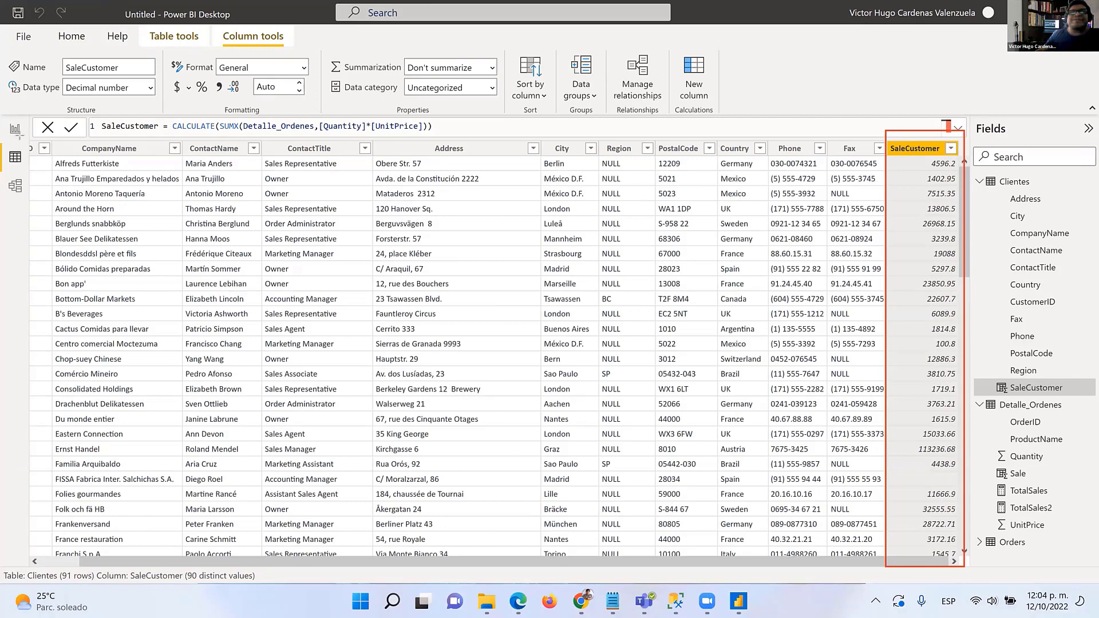
Return to the report and add SaleCustomer from Clientes as the last column of the table visual.
left_click(15, 129)
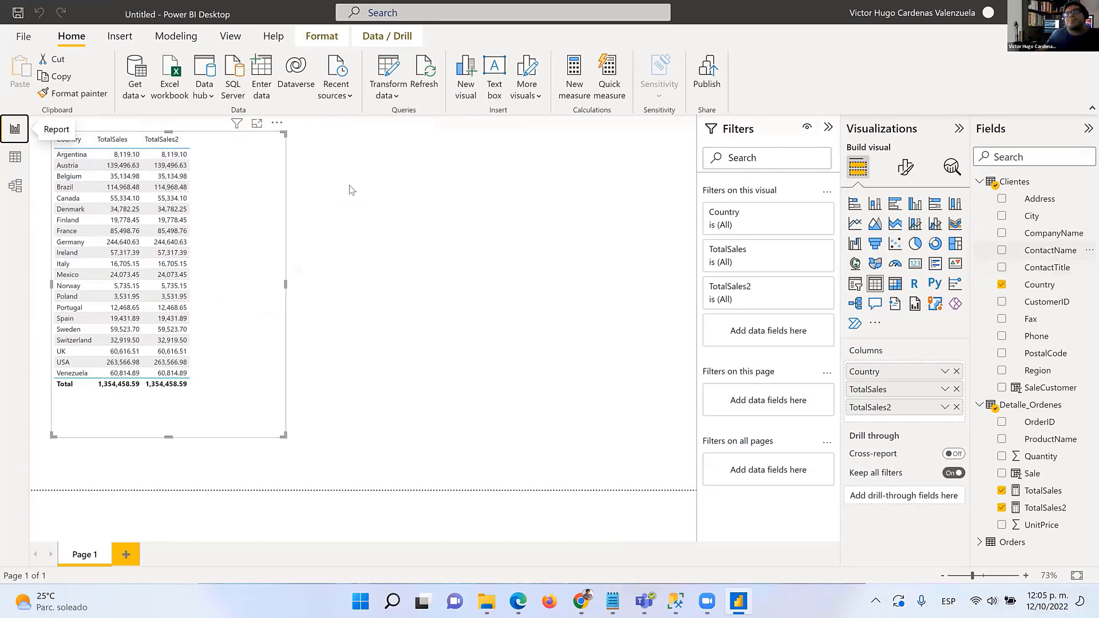
left_click(1046, 389)
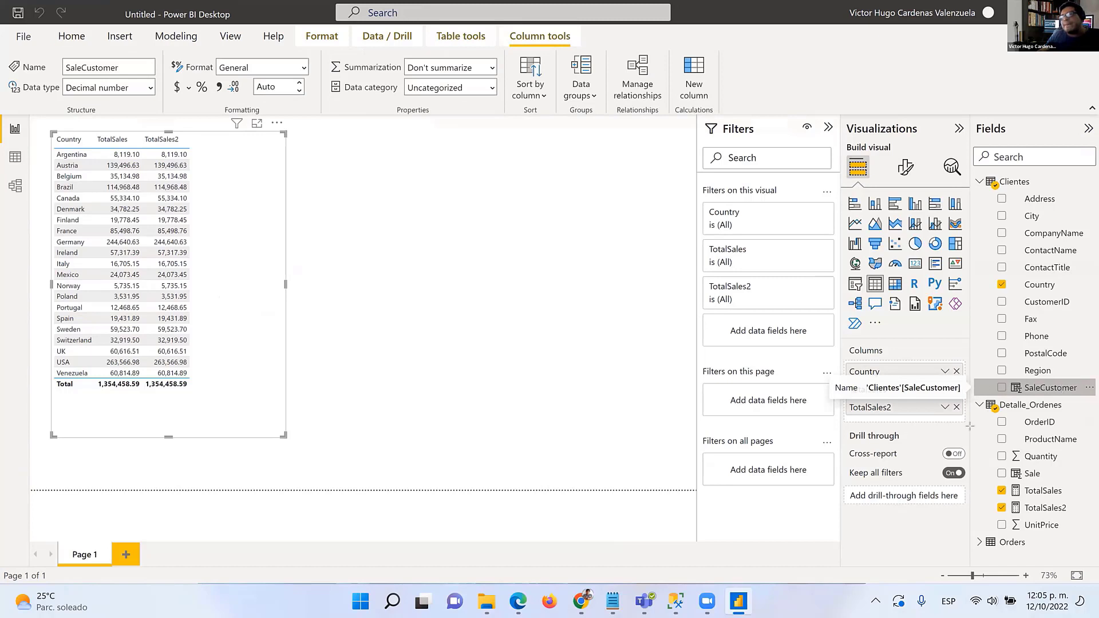
left_click_drag(986, 380, 1091, 402)
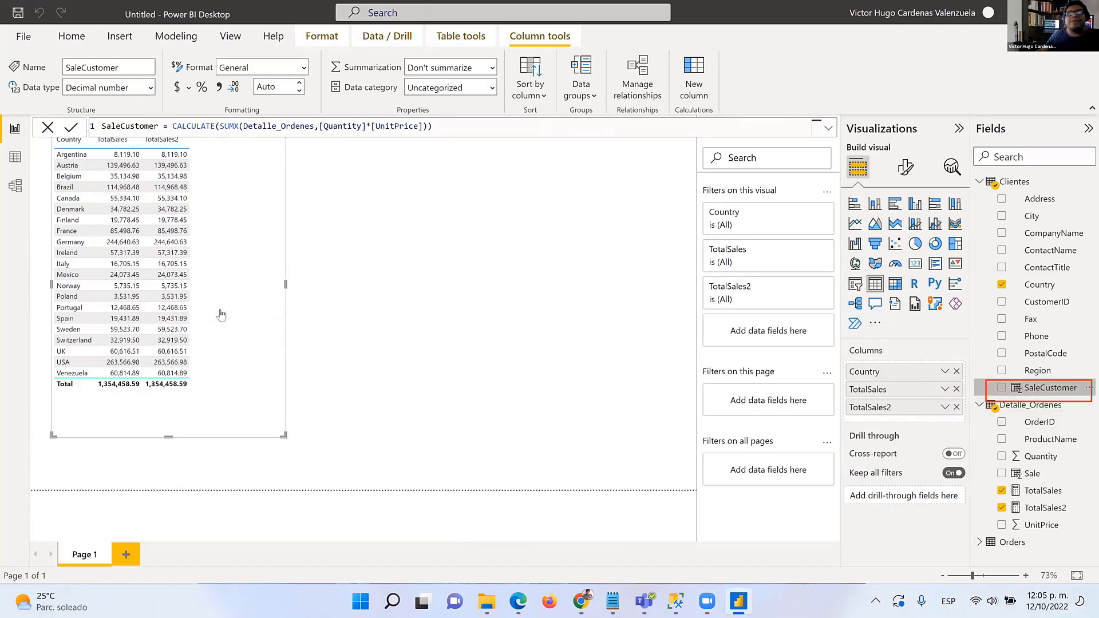
left_click_drag(221, 315, 220, 312)
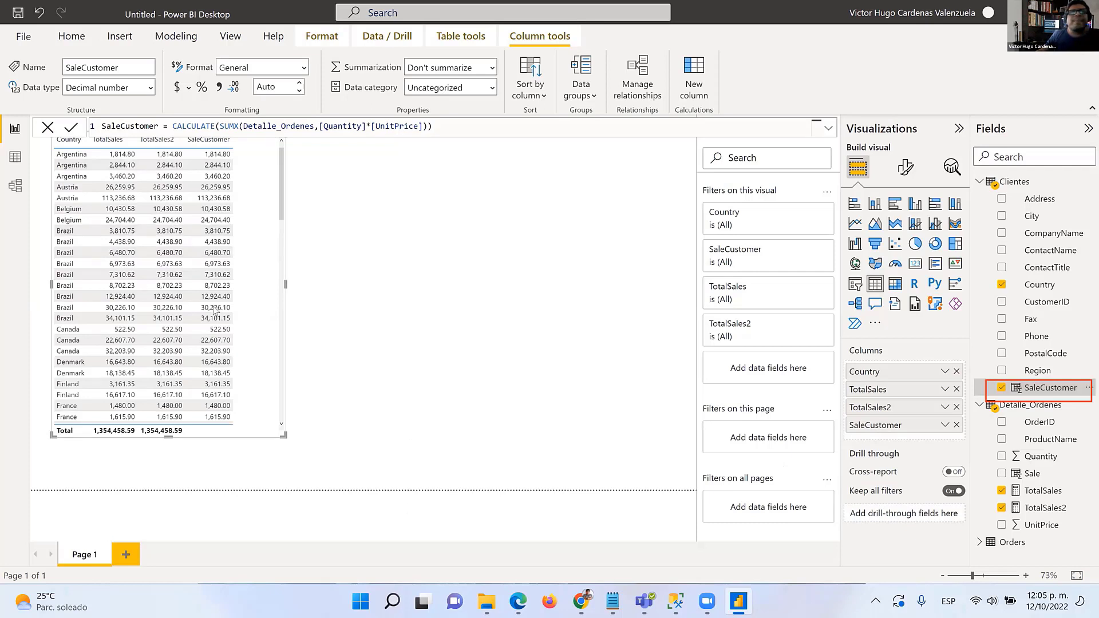
mouse_move(49, 137)
left_mouse_down()
mouse_move(111, 381)
mouse_move(103, 440)
left_mouse_up()
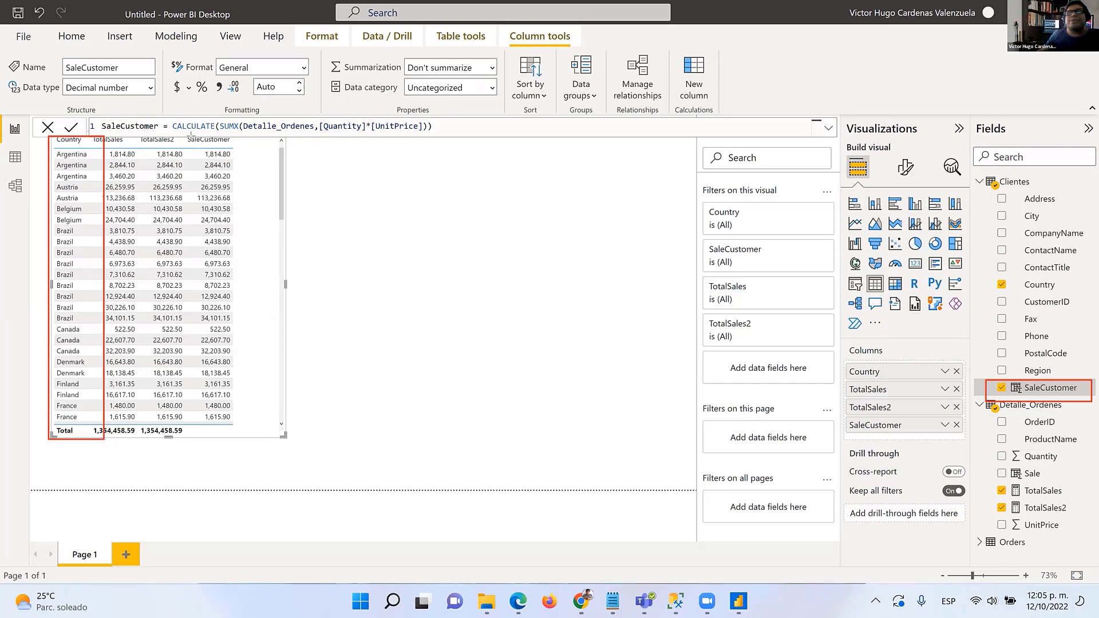
left_click_drag(183, 132, 262, 450)
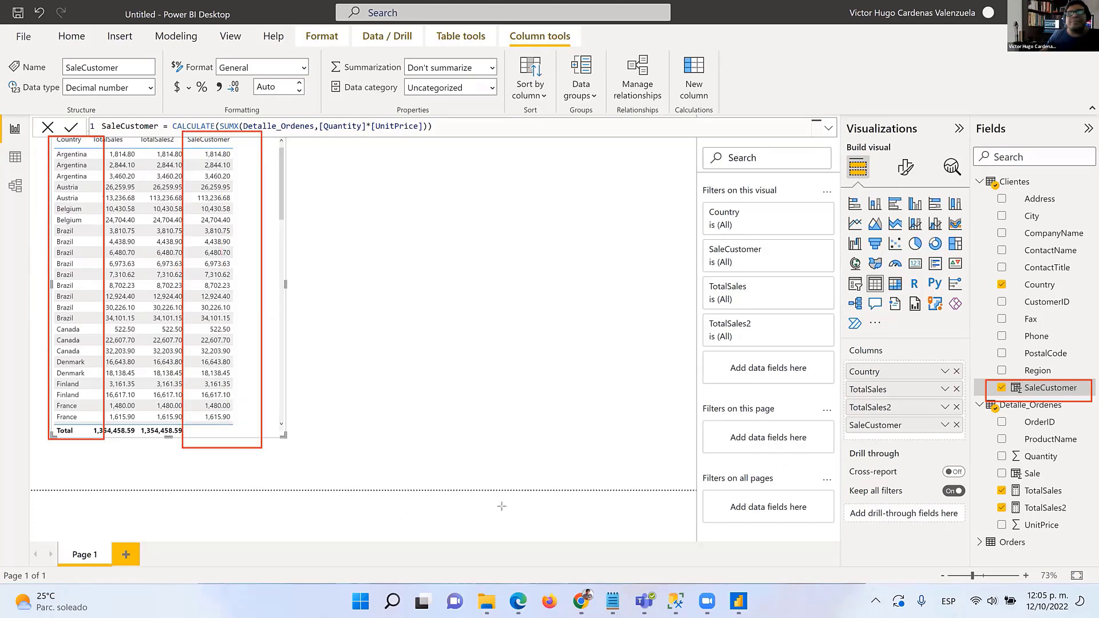
key("Escape")
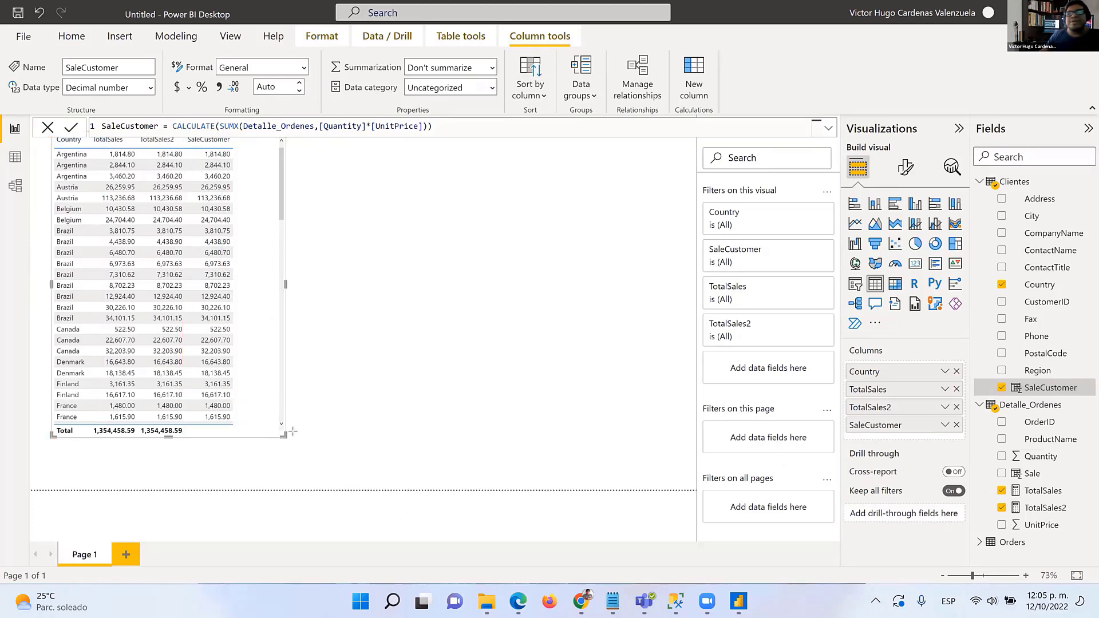
Remove TotalSales and TotalSales2 from the table visual, keeping only Country and SaleCustomer, and deselect the visual.
left_click(956, 391)
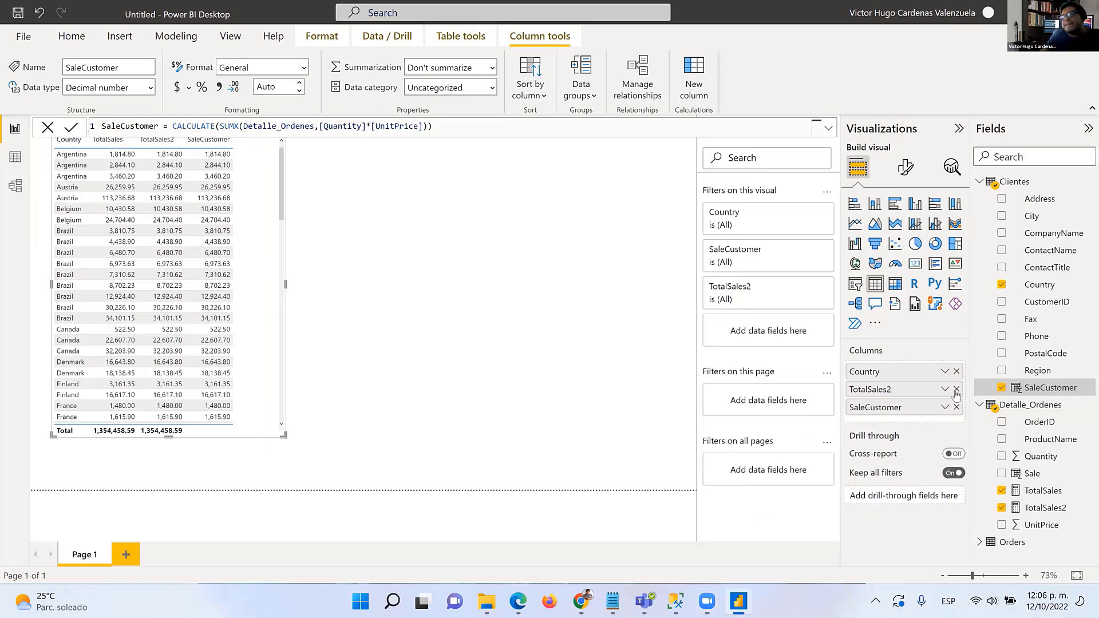
left_click(956, 389)
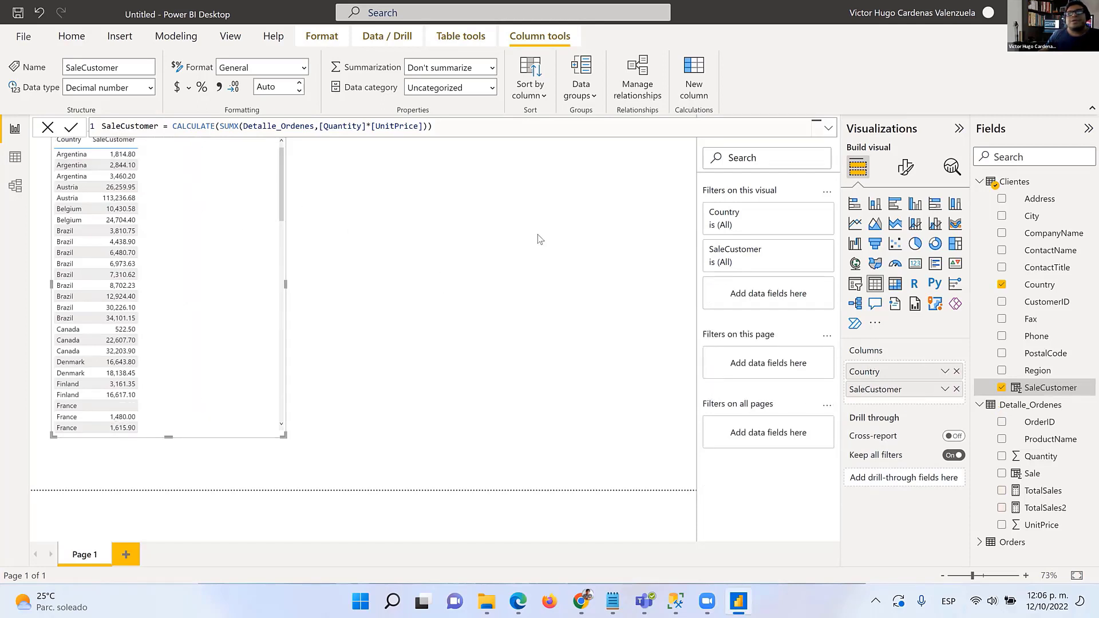
left_click(372, 311)
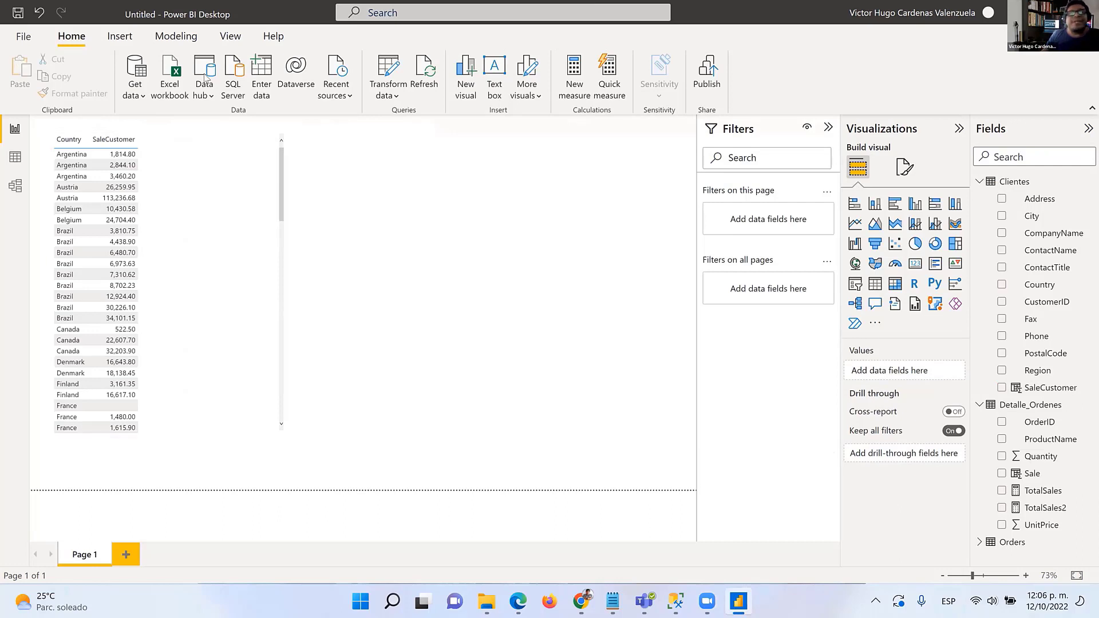
Compare the Country and SaleCustomer rows of the table visual with the customer rows in the Clientes data table.
left_click(85, 166)
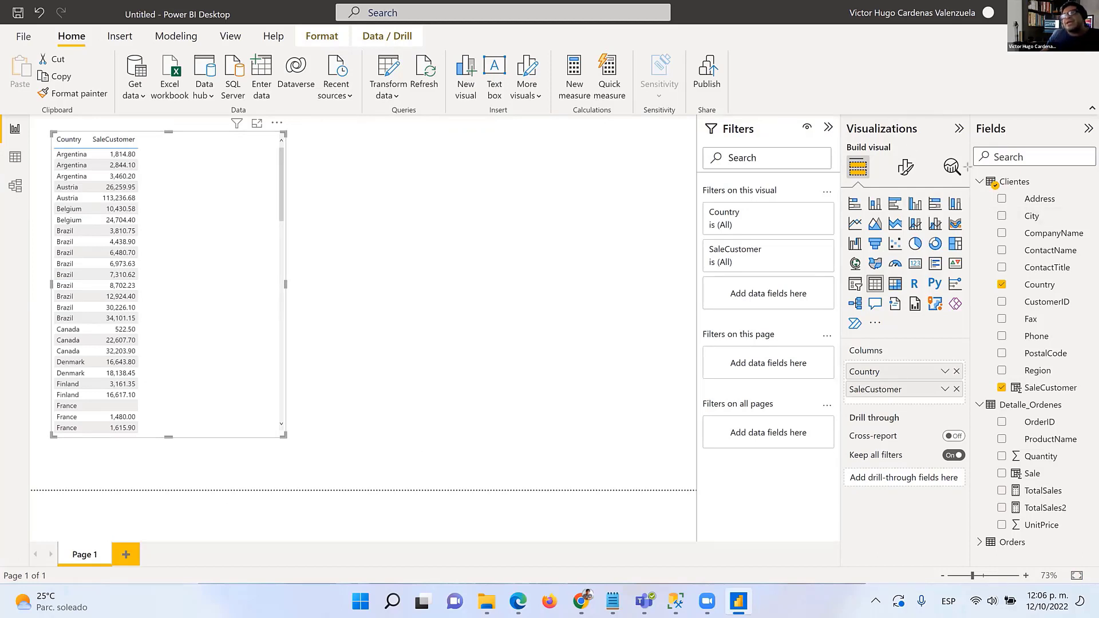
mouse_move(970, 165)
left_mouse_down()
mouse_move(1042, 349)
mouse_move(1091, 399)
left_mouse_up()
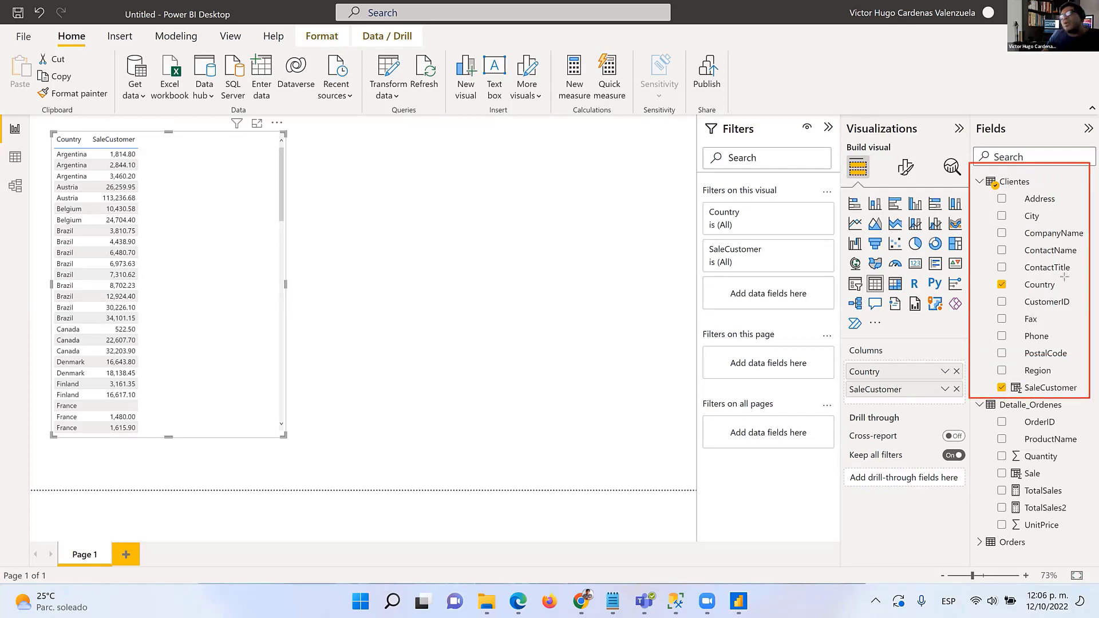
left_click_drag(1065, 277, 983, 305)
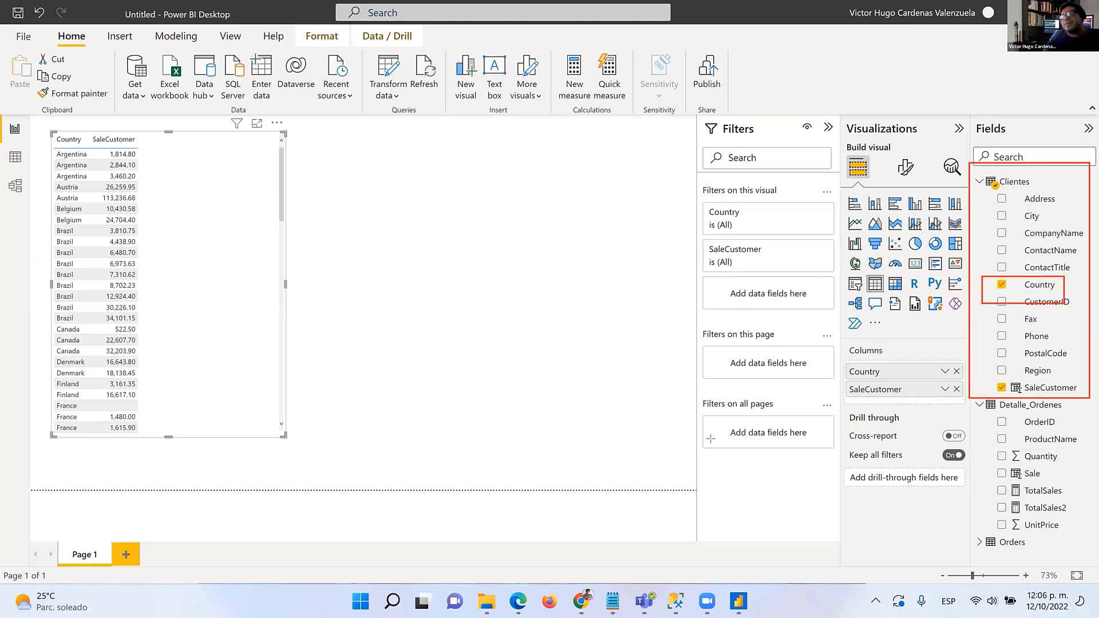
key("Escape")
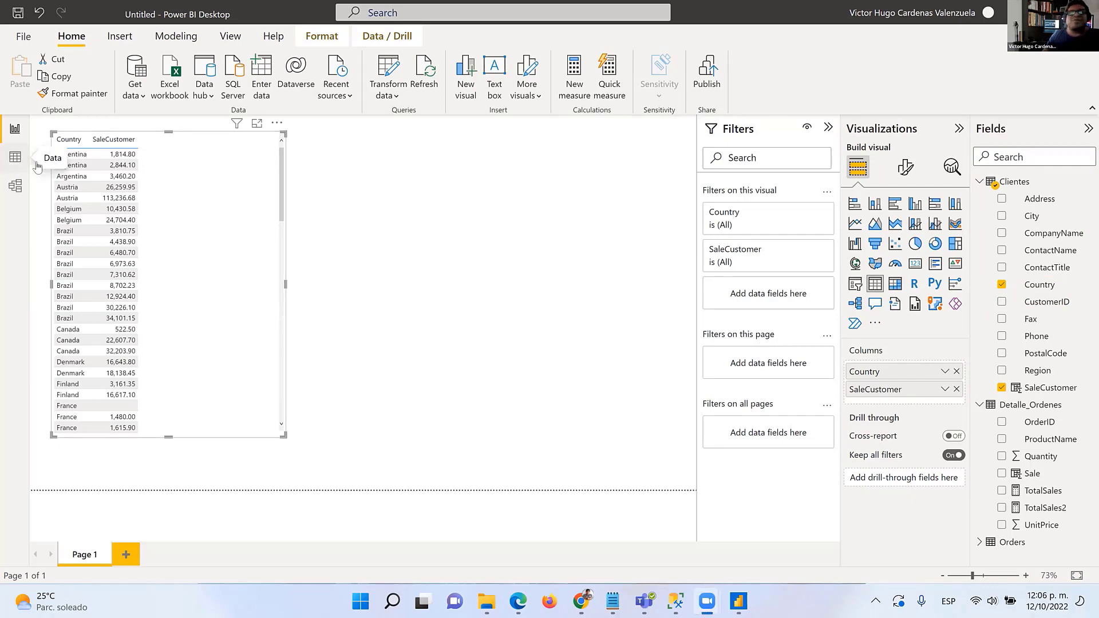
left_click(16, 157)
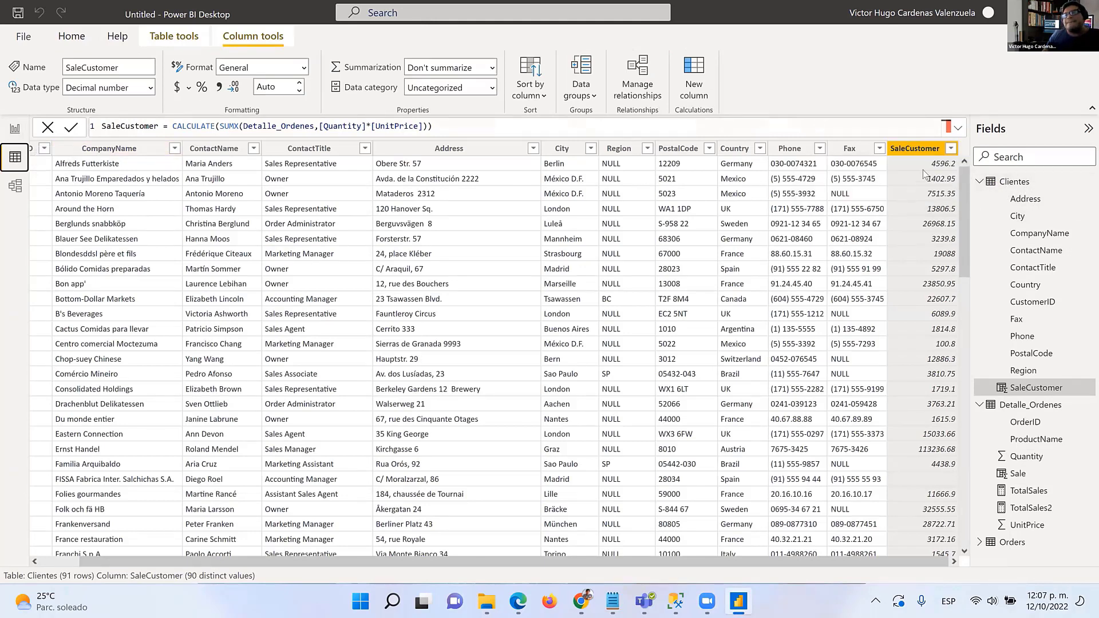
left_click_drag(963, 198, 963, 269)
scroll(950, 226, "up", 6)
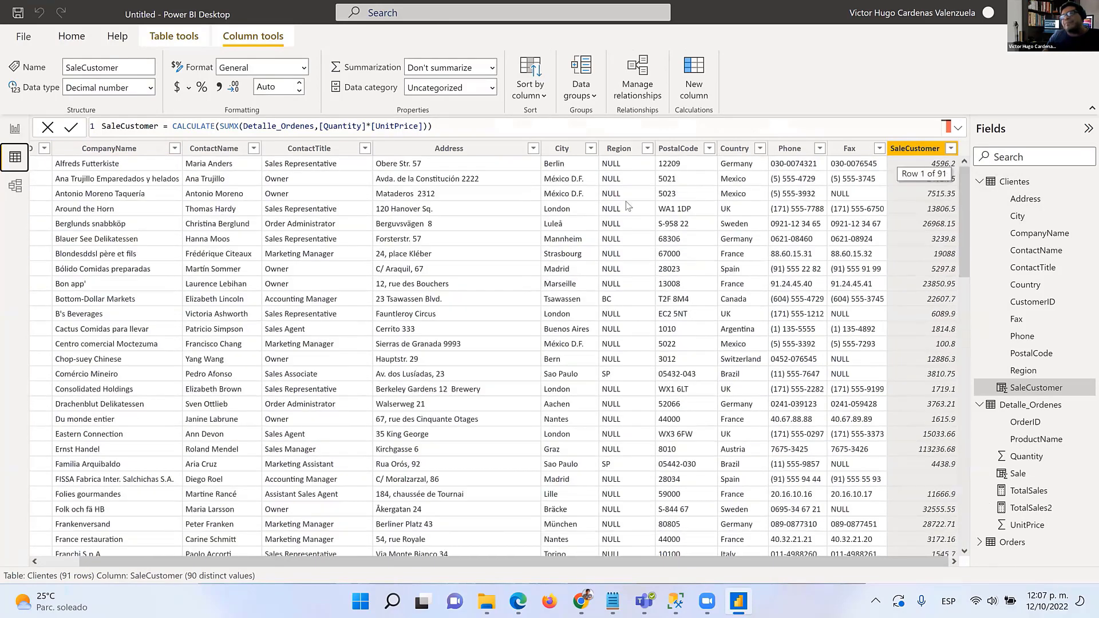
left_click(14, 129)
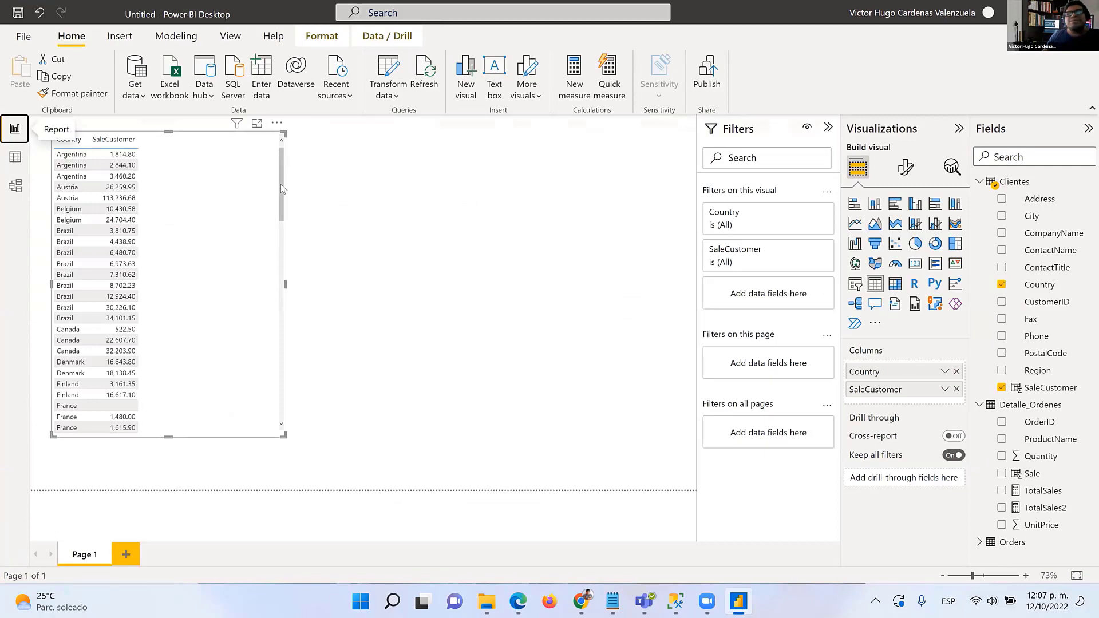
mouse_move(280, 183)
left_mouse_down()
mouse_move(281, 370)
mouse_move(280, 166)
left_mouse_up()
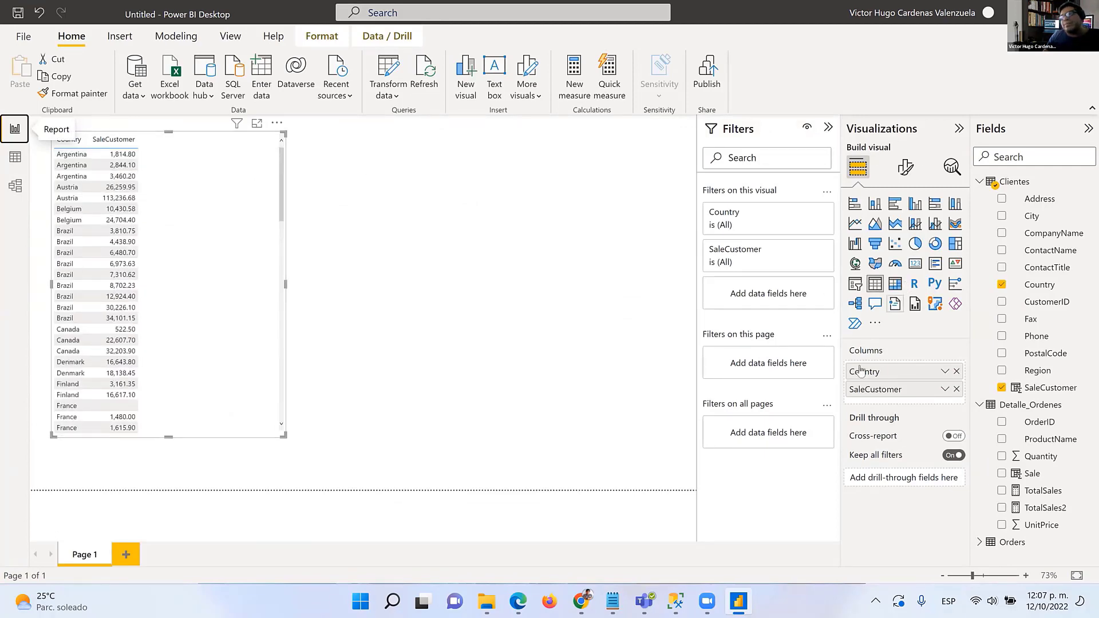
Add CompanyName from Clientes as the first column of the table visual and review the rows per company.
left_click_drag(1031, 232, 863, 366)
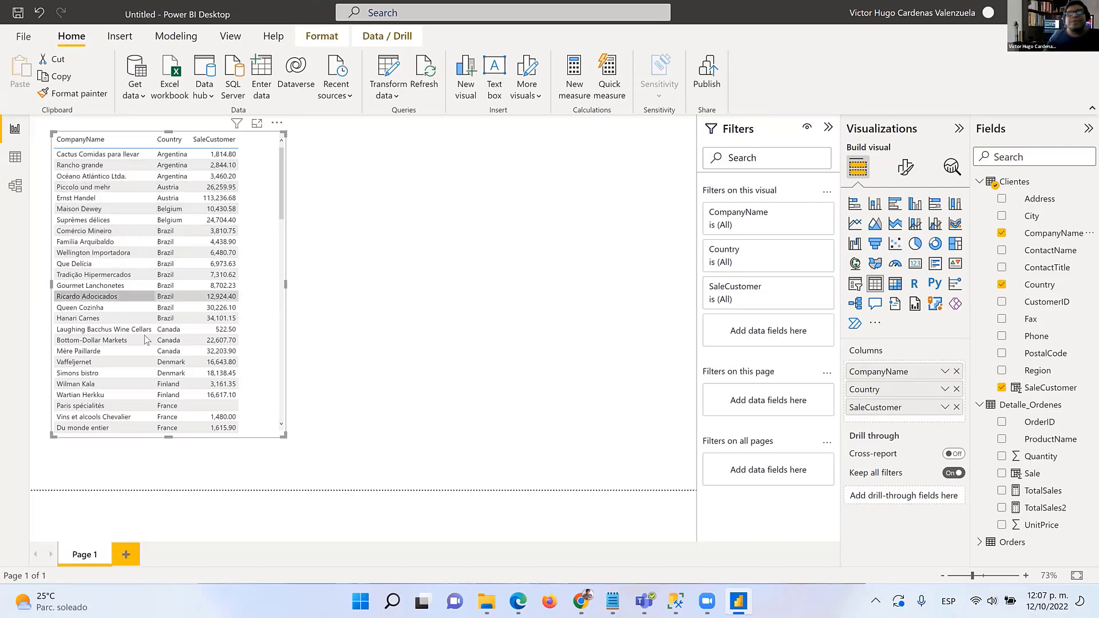
scroll(144, 340, "down", 5)
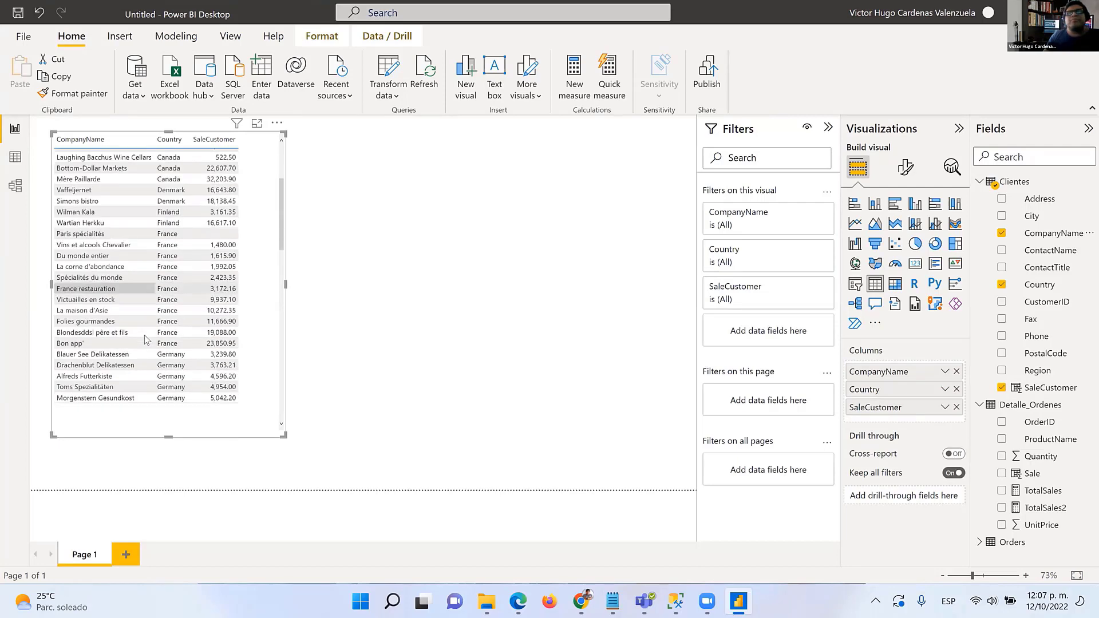
scroll(145, 341, "down", 2)
scroll(144, 338, "up", 7)
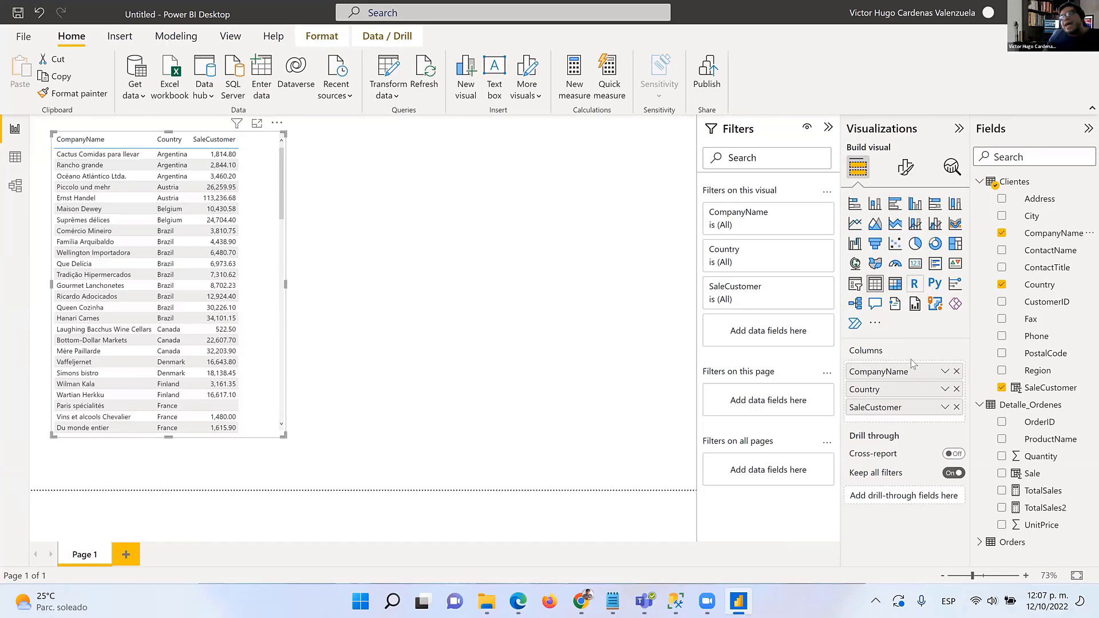
Remove CompanyName and SaleCustomer from the table visual and add the TotalSales measure beside Country.
left_click(957, 371)
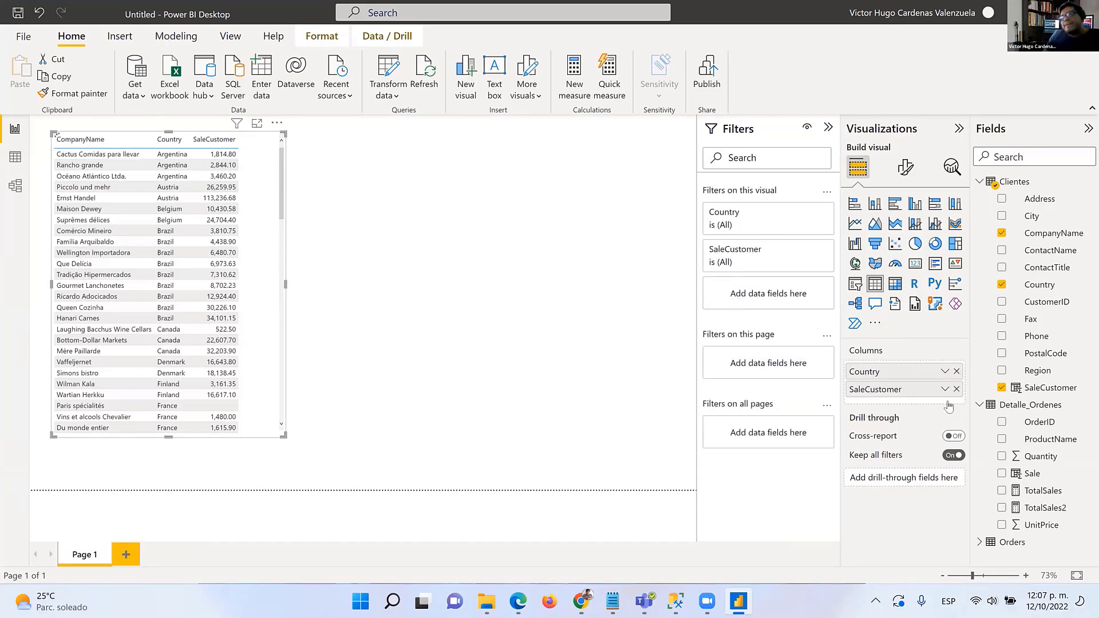
left_click(956, 390)
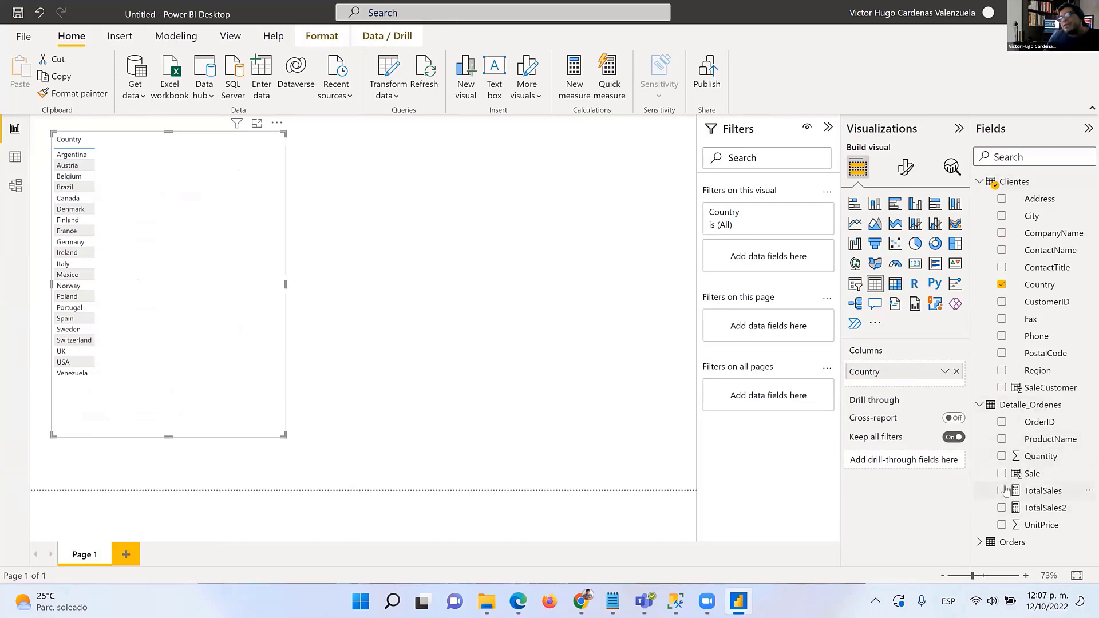
left_click_drag(885, 388, 881, 381)
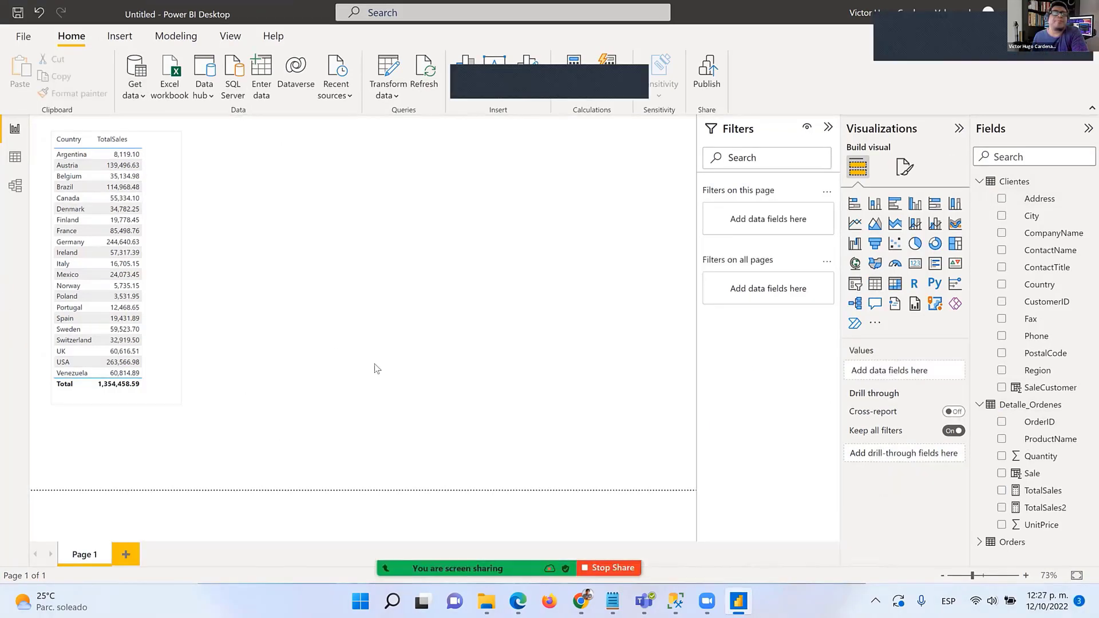
Switch to the Data view and collapse the Clientes and Detalle_Ordenes tables in the field list.
left_click(14, 164)
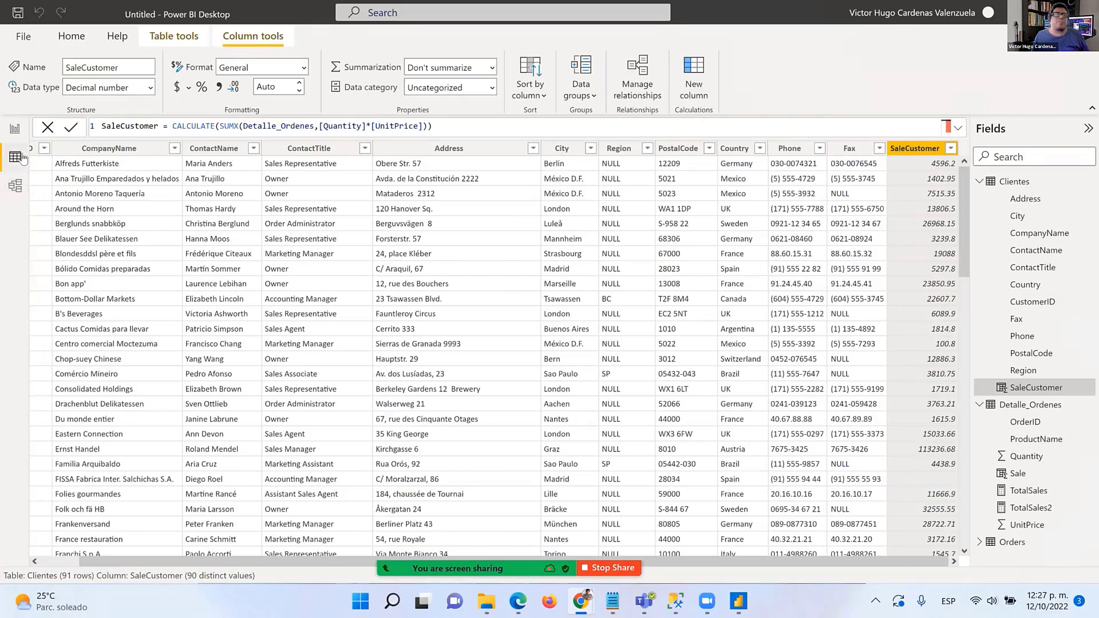
left_click(17, 131)
left_click(17, 131)
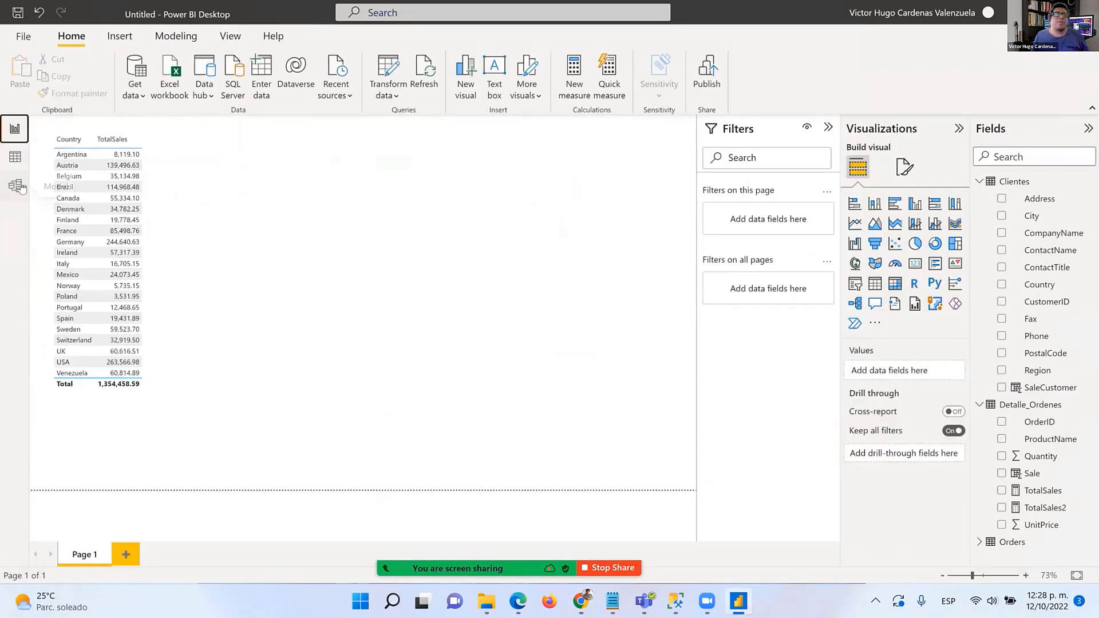
key("Return")
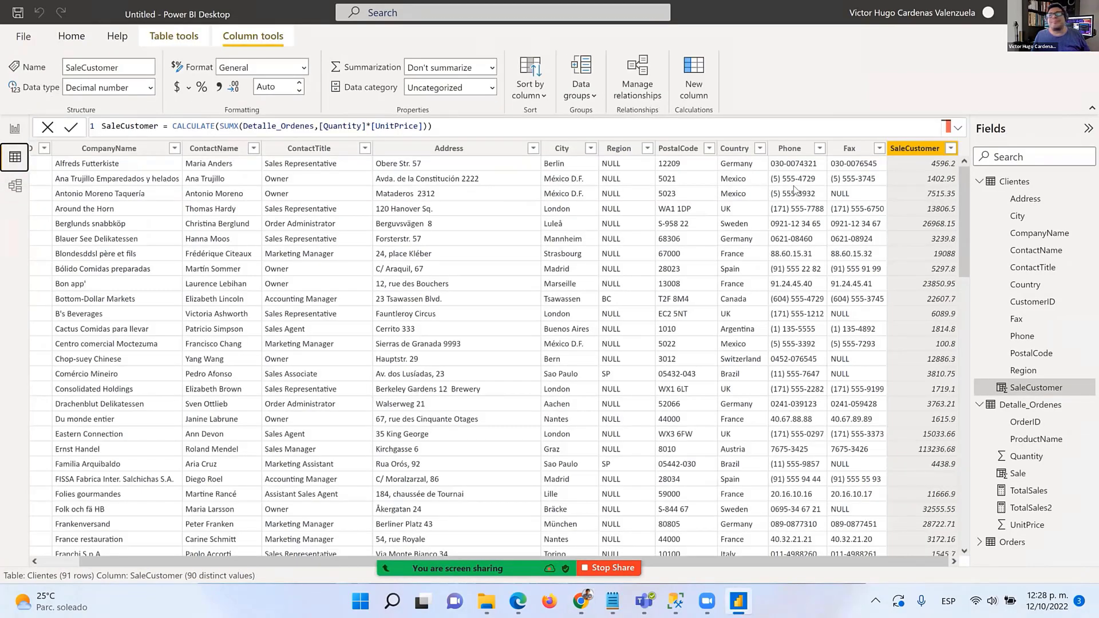
left_click(980, 182)
left_click(980, 200)
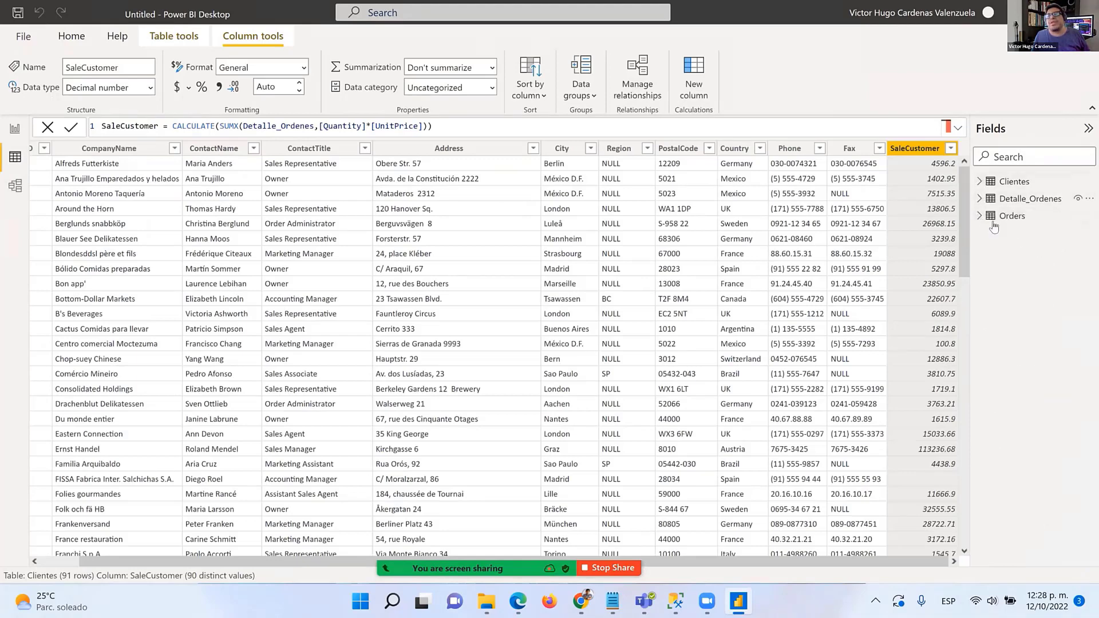
Create a new calculated table and name it Country in its formula.
left_click(180, 38)
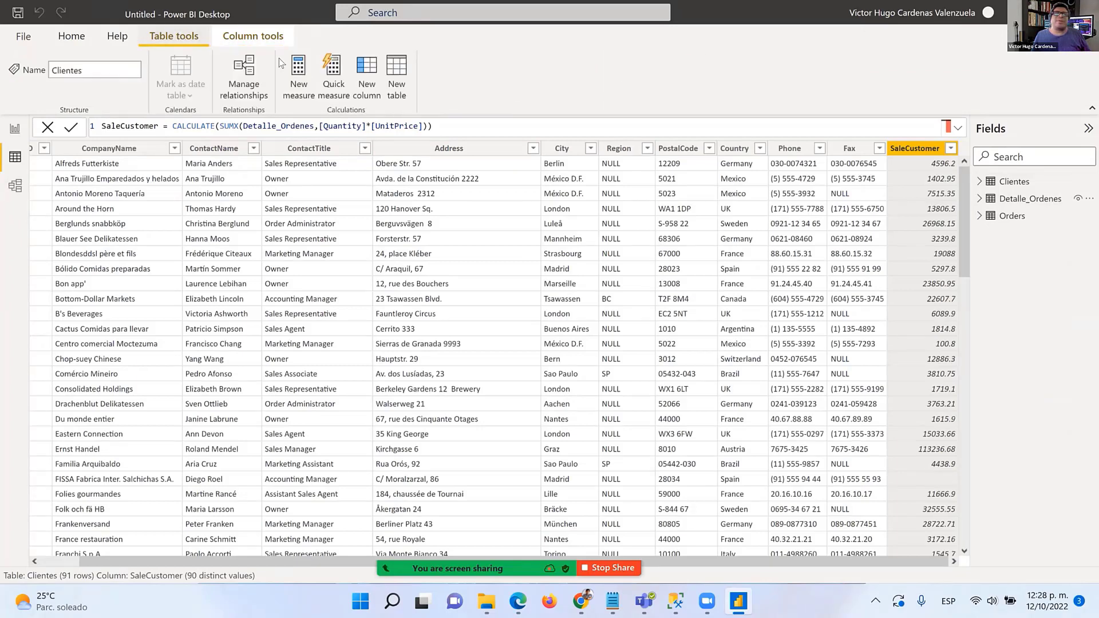
left_click(398, 74)
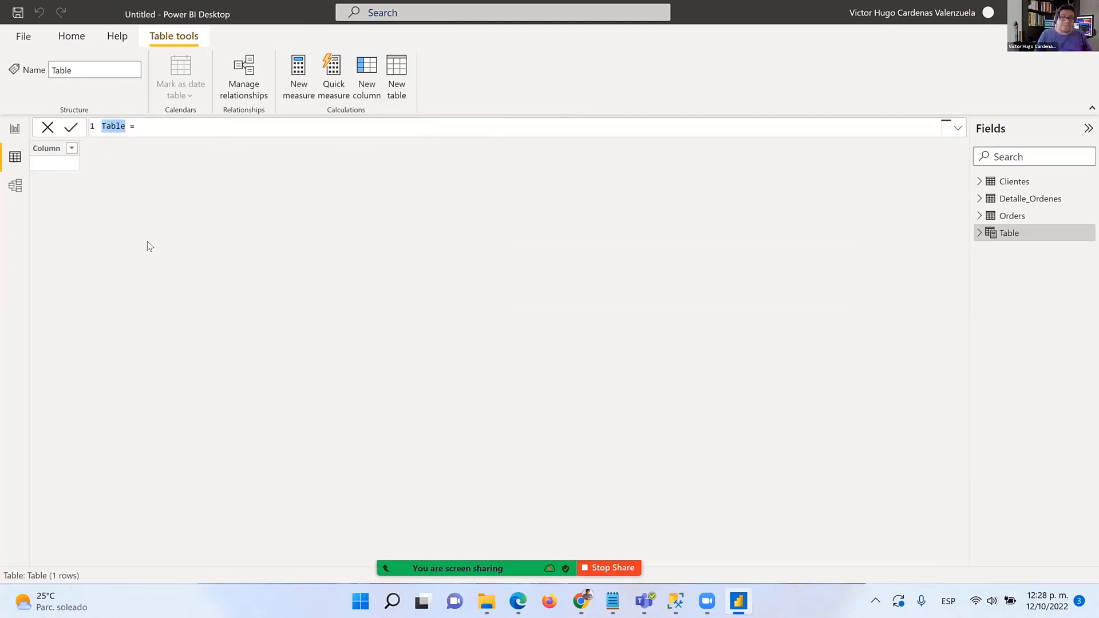
type("Cou8n")
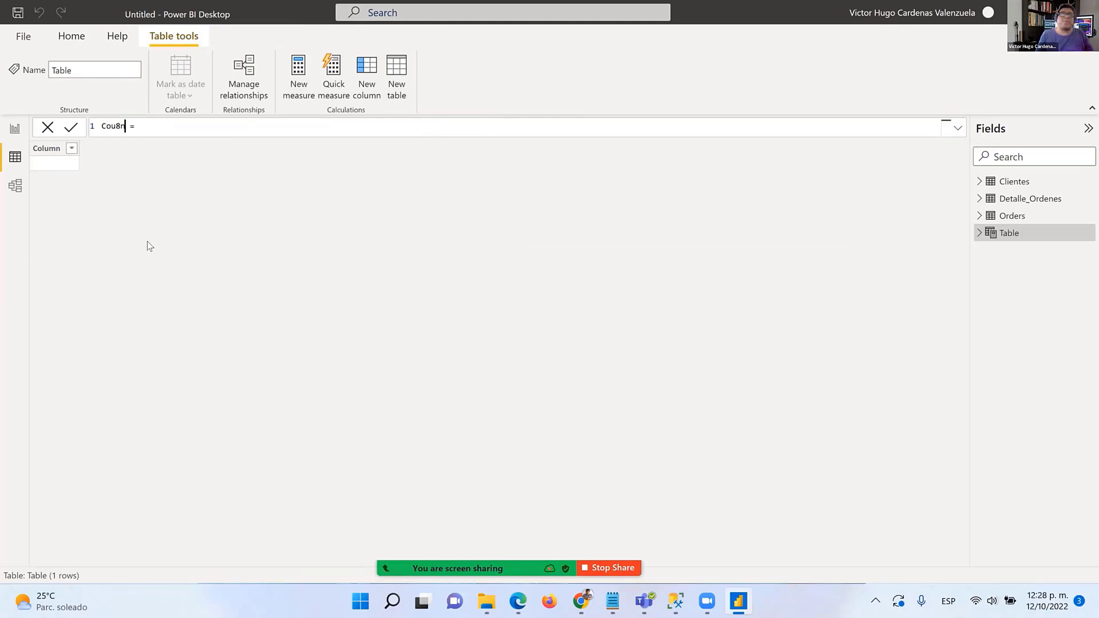
key("BackSpace")
key("BackSpace")
type("try")
key("Return")
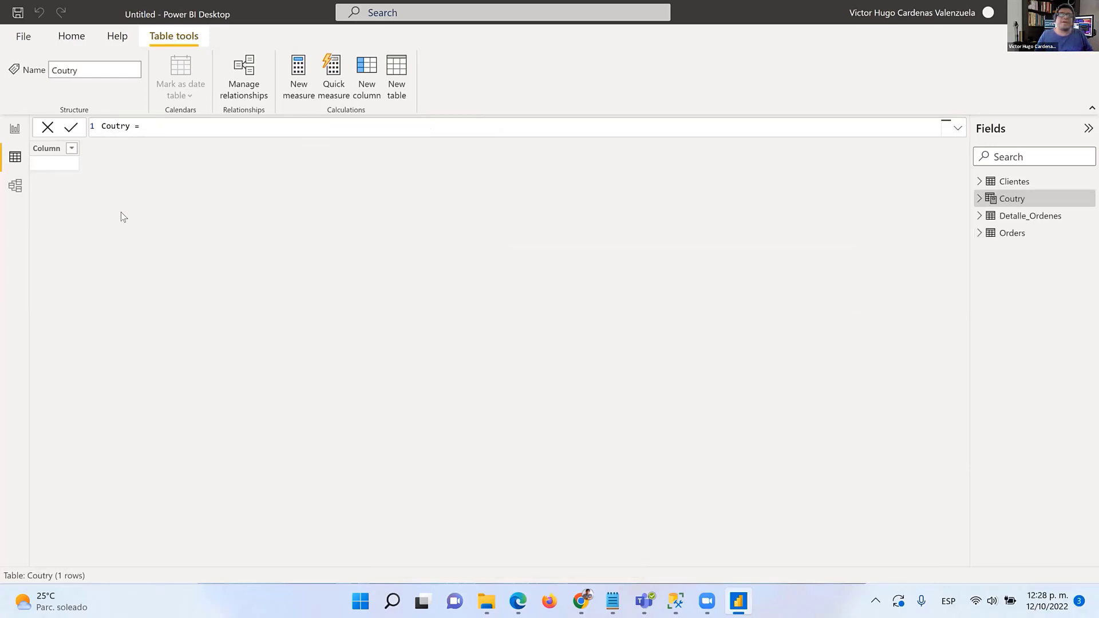
left_click(119, 126)
double_click(117, 126)
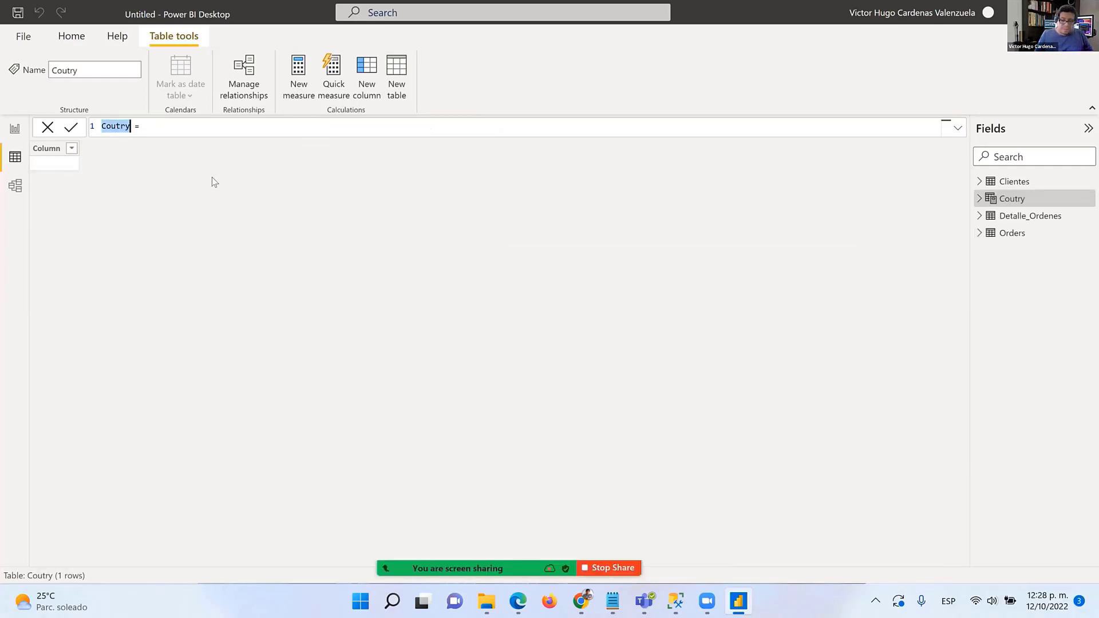
type("Country")
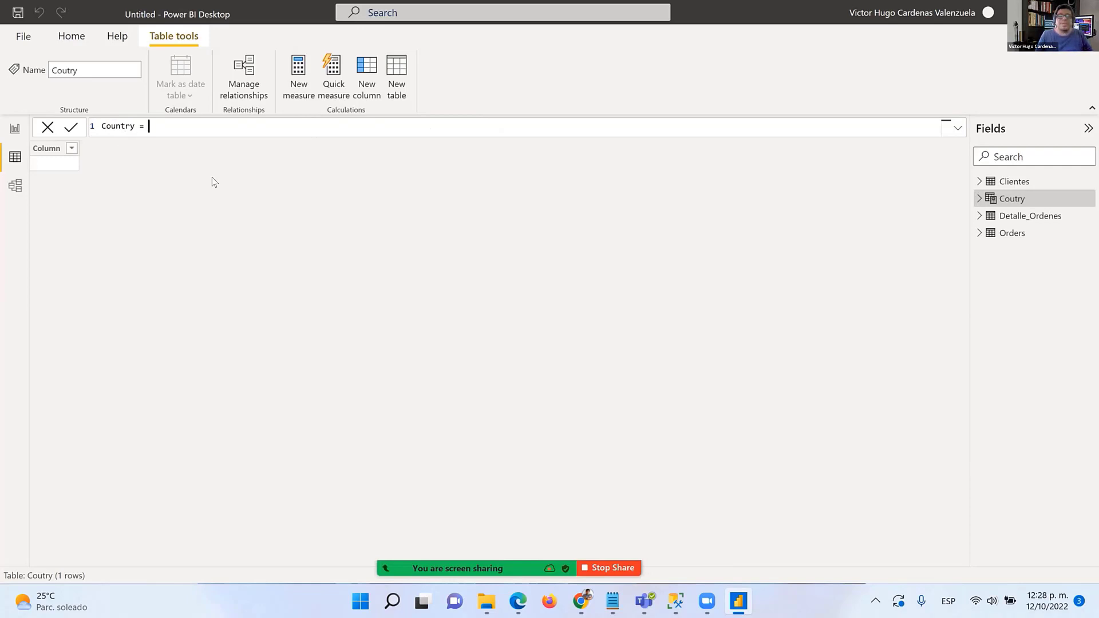
Try to define the Country table as SELECTCOLUMNS(DISTINCT(Clientes[Country])) and commit the formula.
type("Selec")
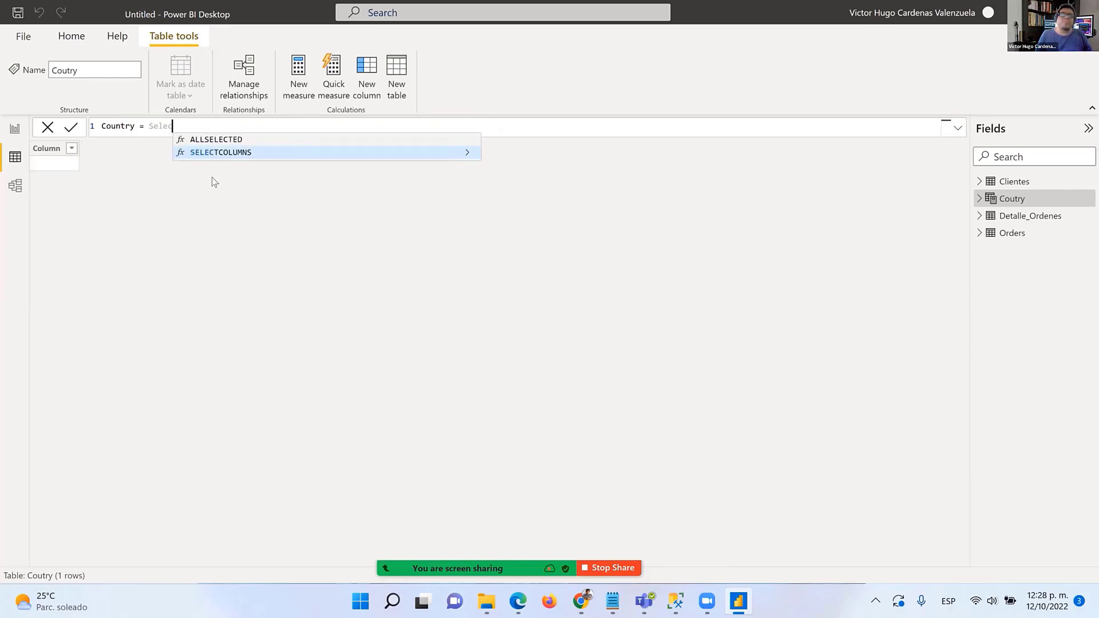
key("Tab")
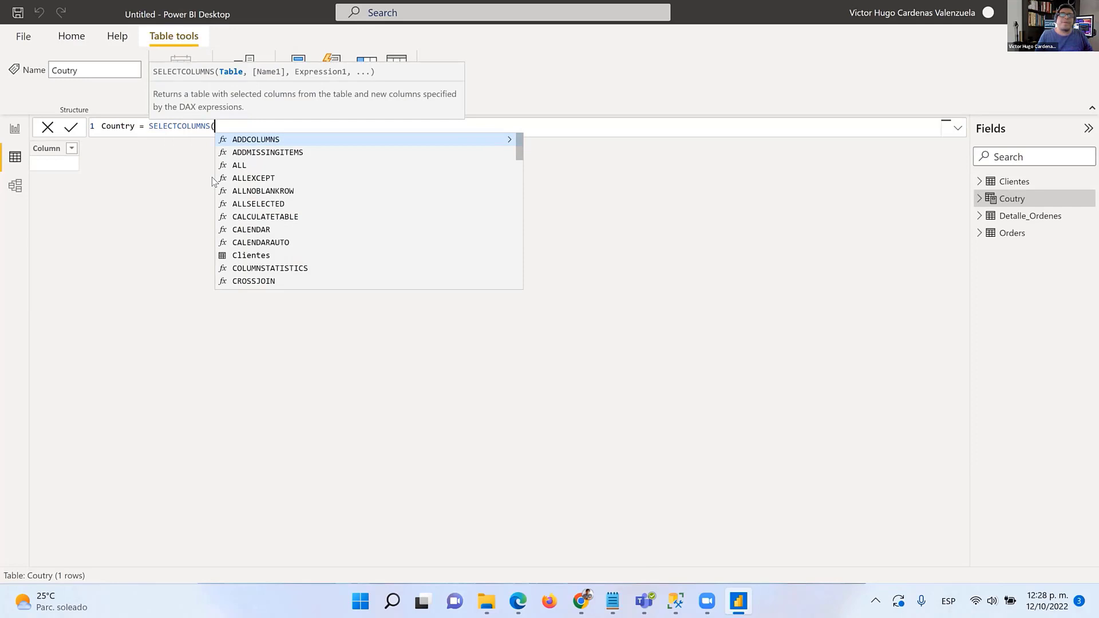
type("dis")
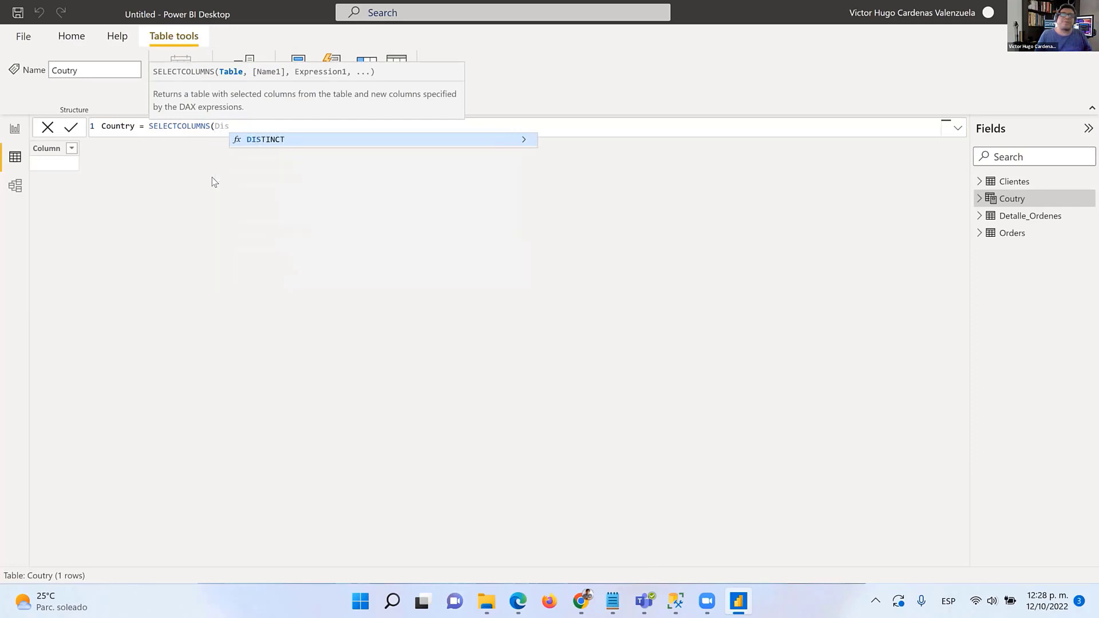
key("Tab")
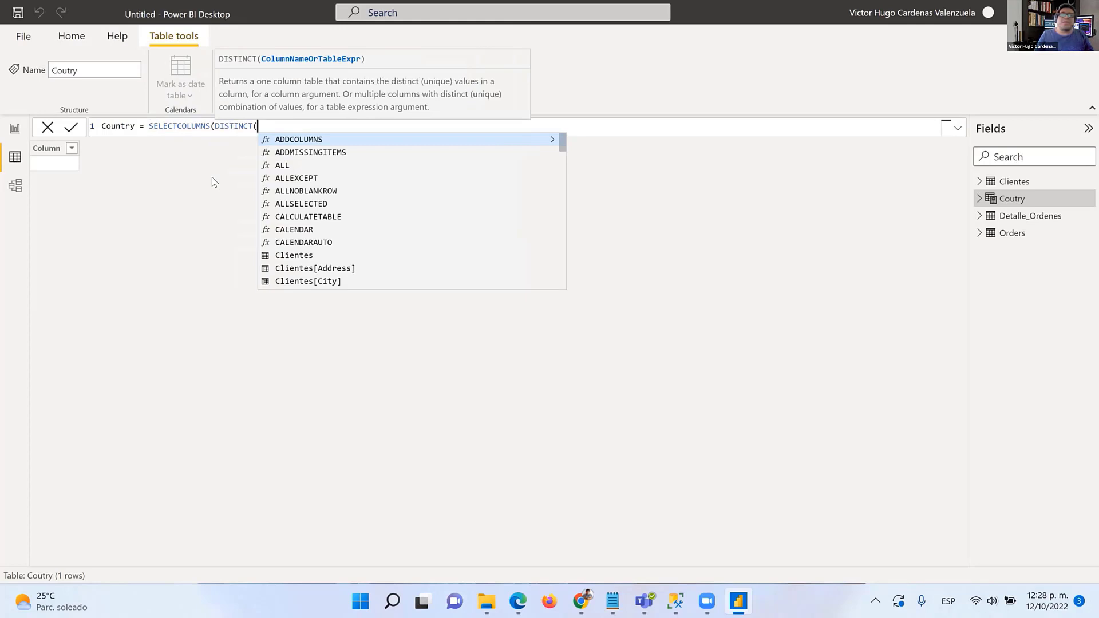
key("Down")
key("Down")
key("Down")
key("Down")
key("Down")
key("Down")
key("Down")
key("Down")
key("Down")
key("Down")
key("Down")
key("Down")
key("Down")
key("Down")
key("Down")
key("Down")
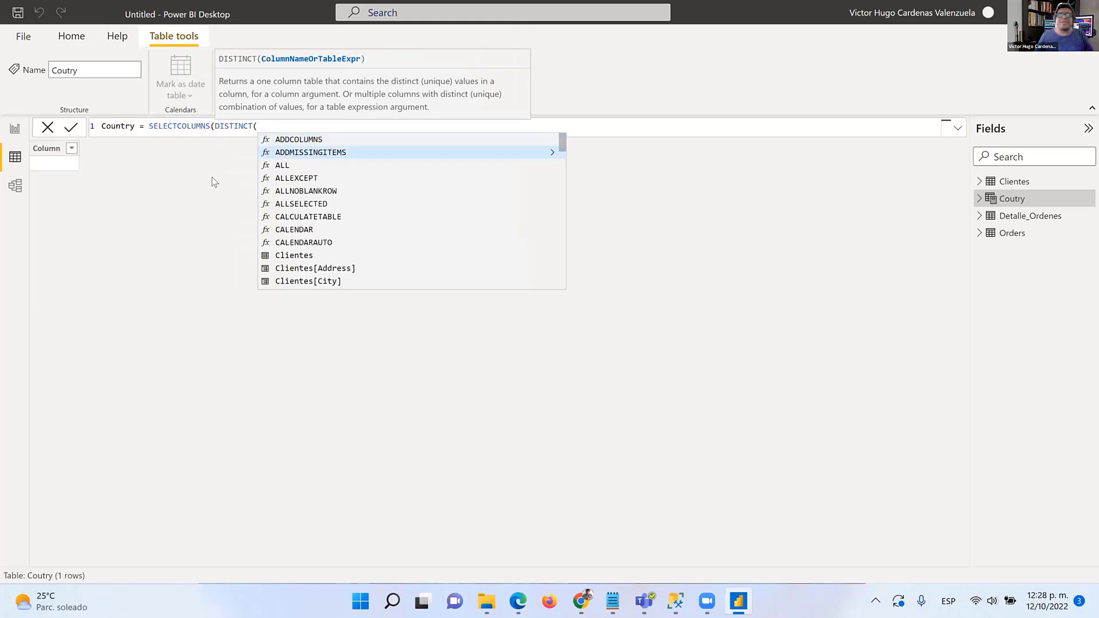
key("Up")
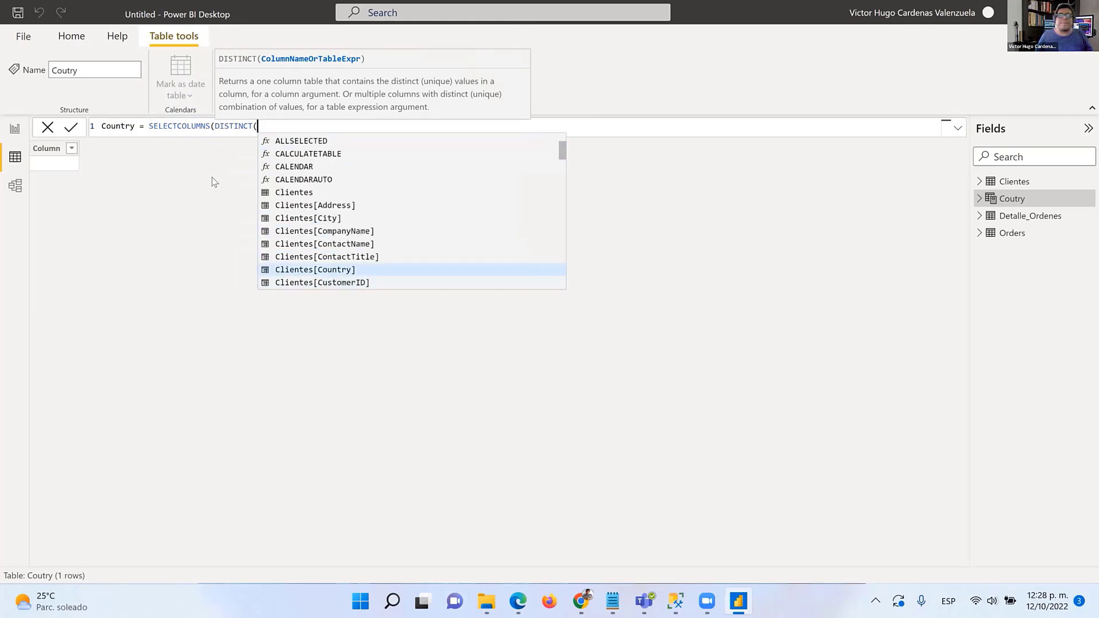
key("Tab")
type("))")
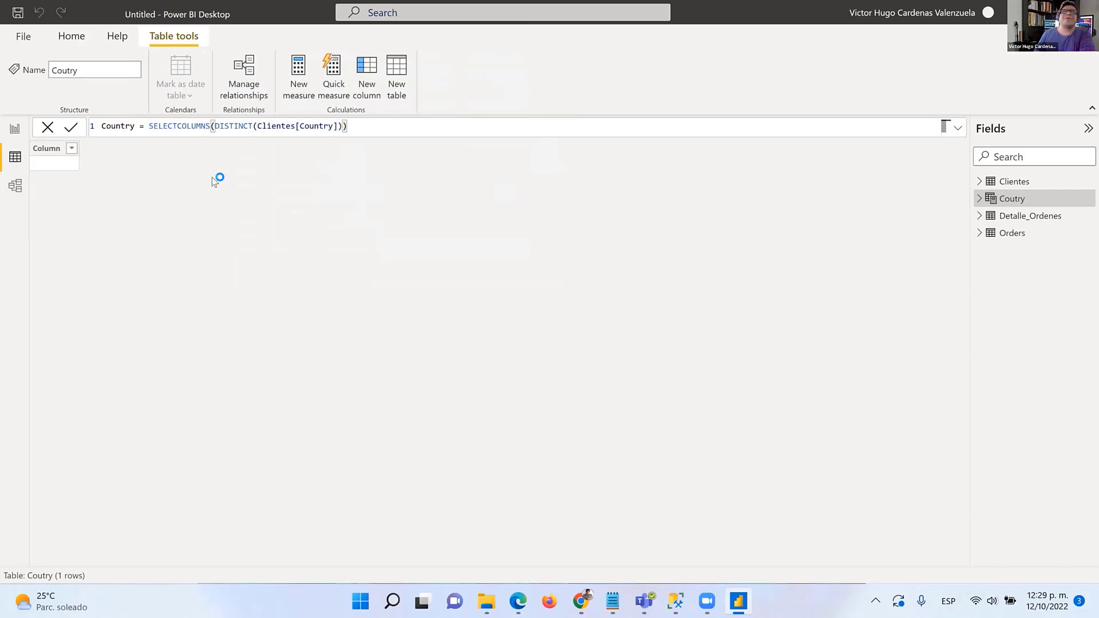
key("Return")
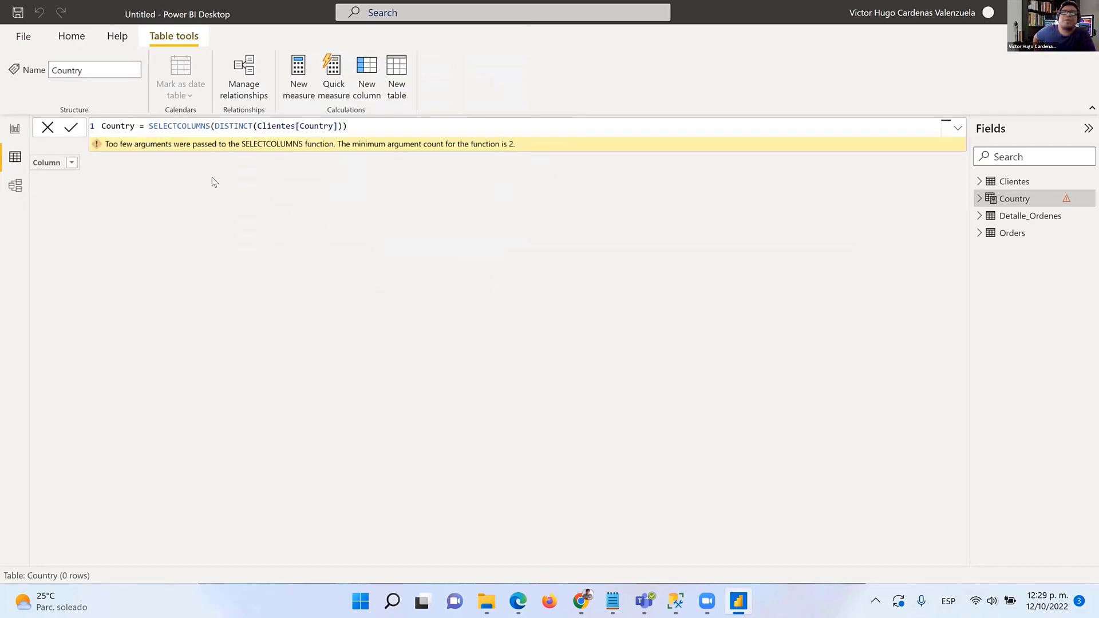
Delete DISTINCT and the Clientes[Country] argument from the Country table formula, leaving SELECTCOLUMNS().
double_click(235, 126)
key("BackSpace")
key("Delete")
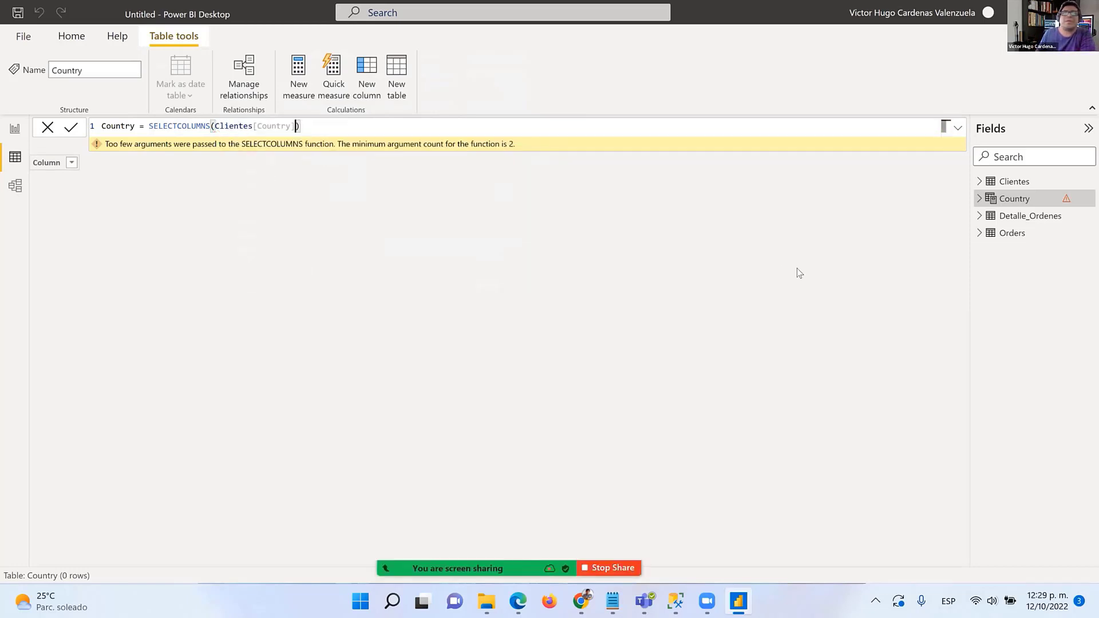
key("Delete")
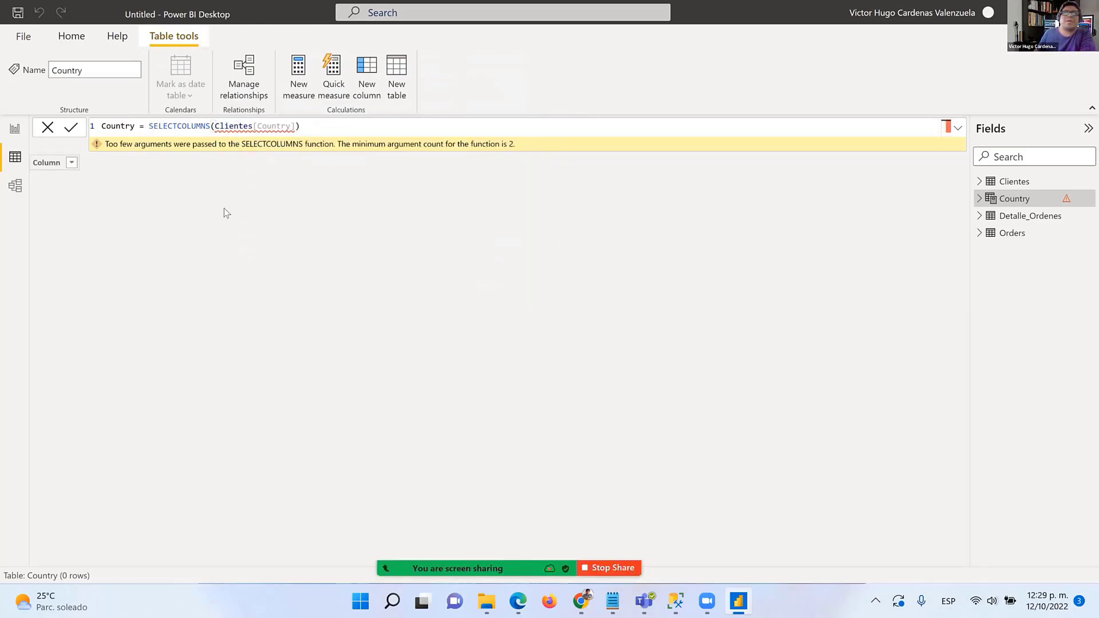
left_click(215, 127)
left_click_drag(216, 126, 296, 127)
key("BackSpace")
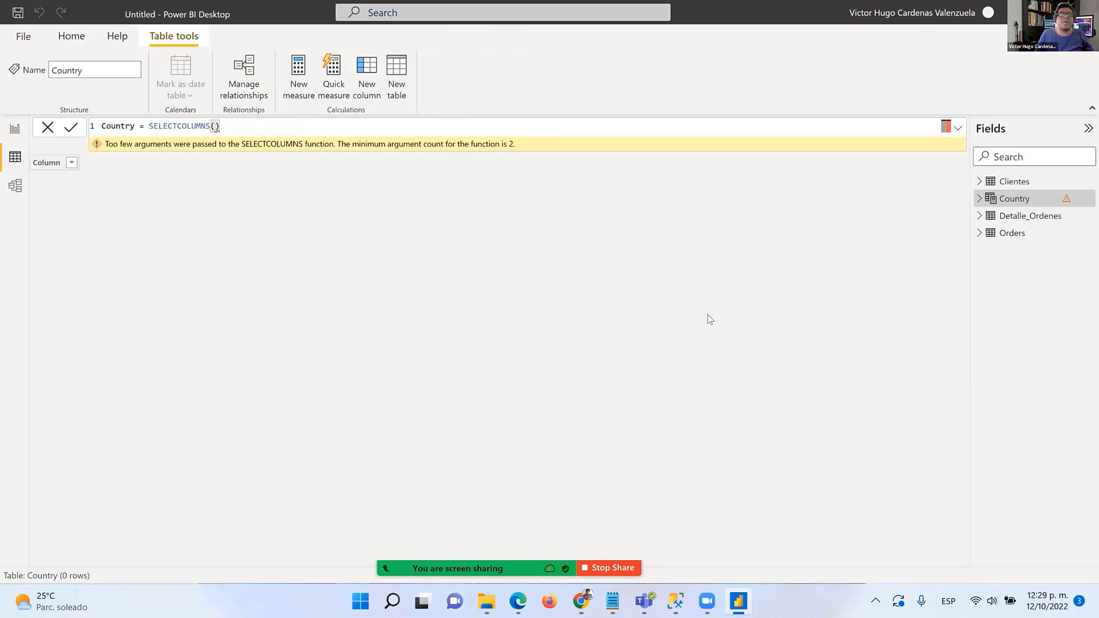
Define the Country table as SELECTCOLUMNS(Clientes,[Country]) and commit the formula.
key("ctrl+space")
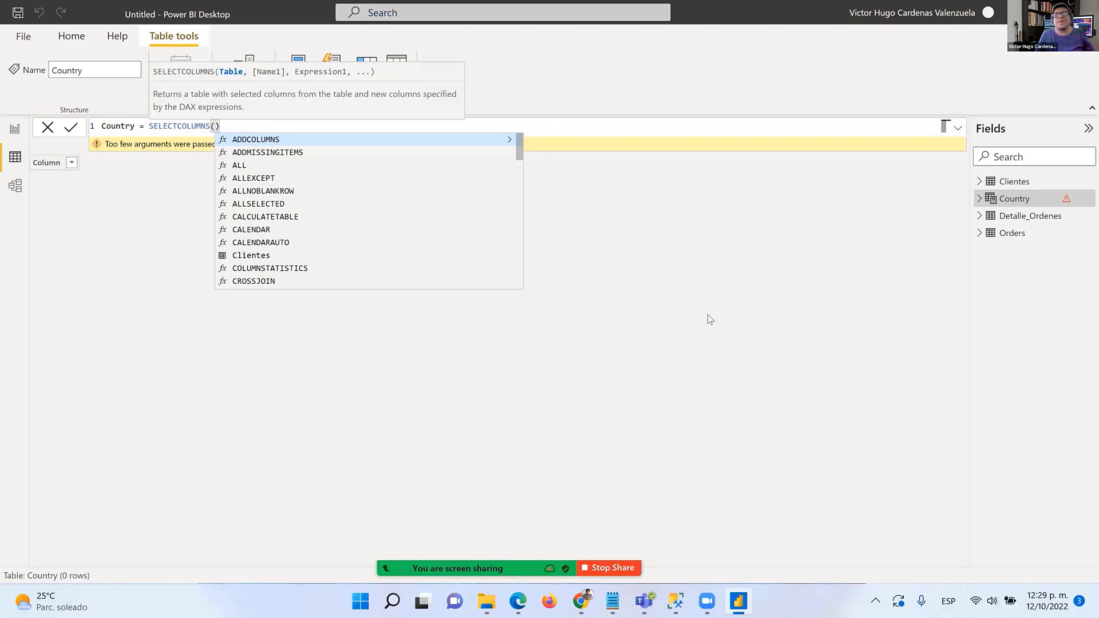
type("Clientes,")
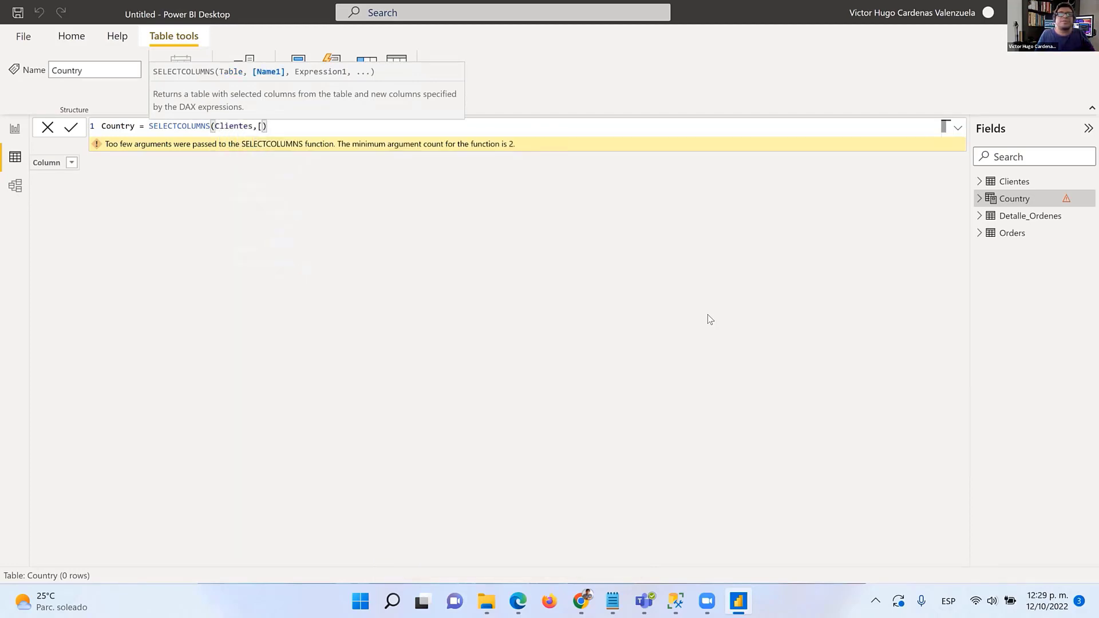
type("Country")
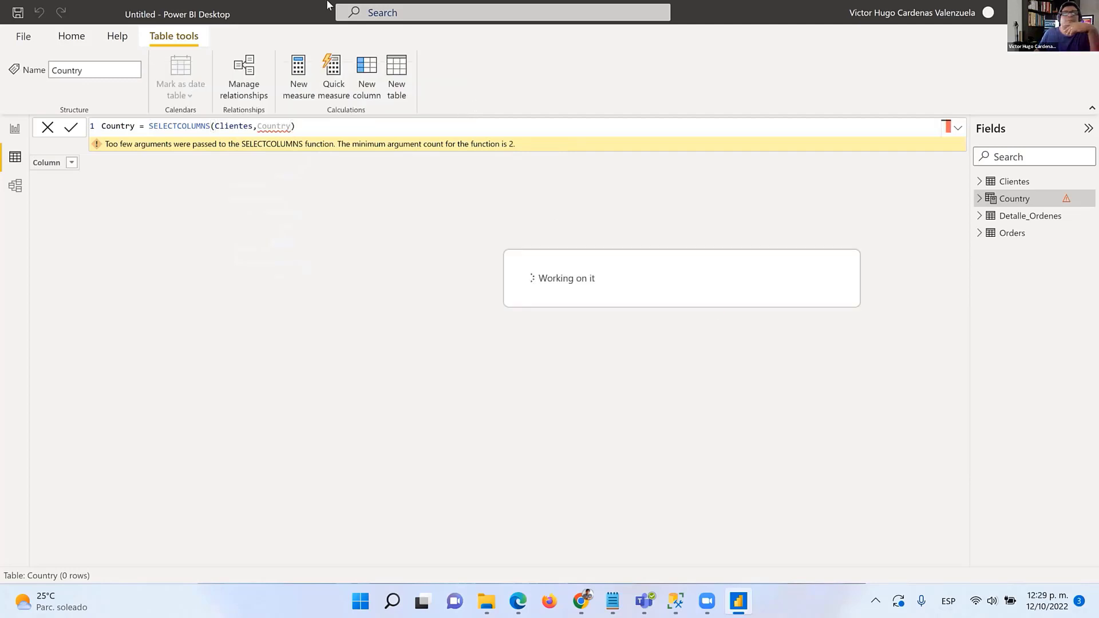
double_click(272, 126)
type("[")
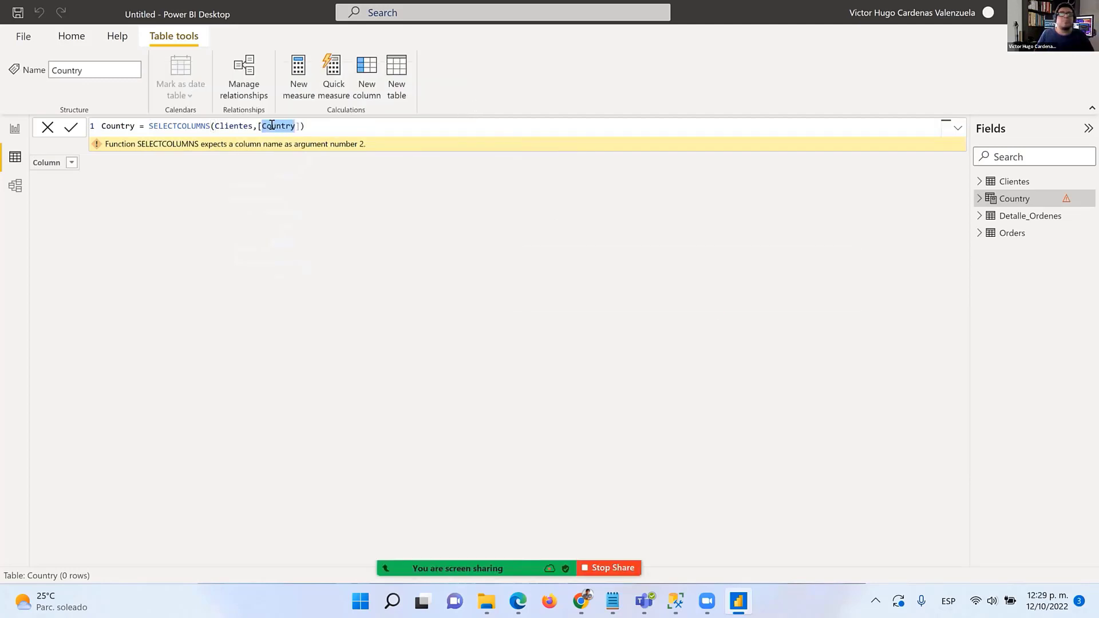
key("Return")
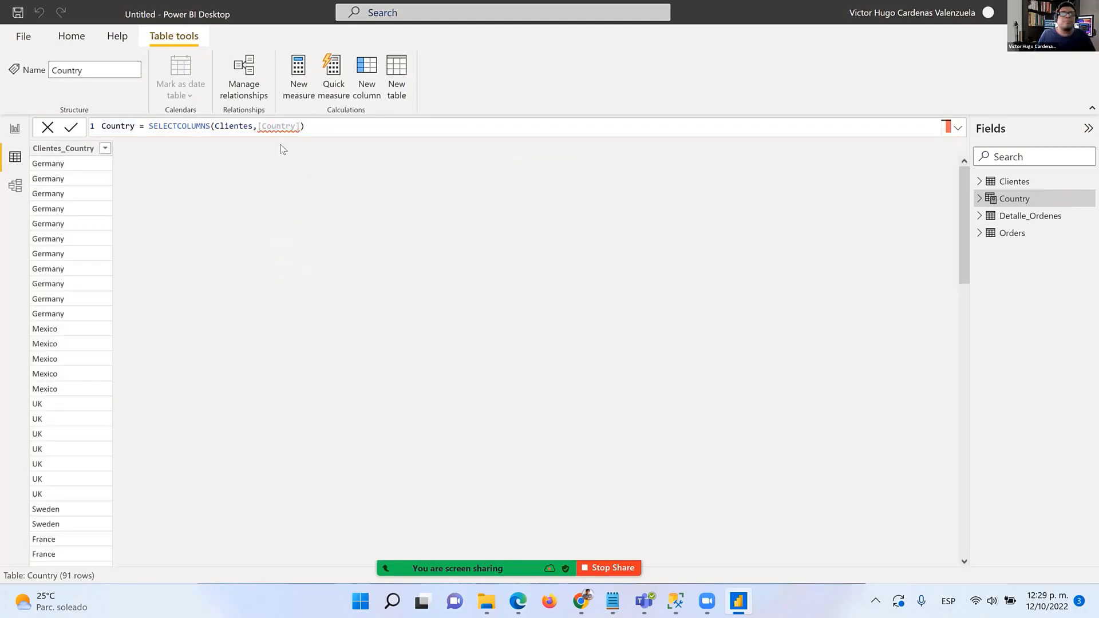
Replace the [Country] argument in the Country table formula with the column name "País".
double_click(282, 126)
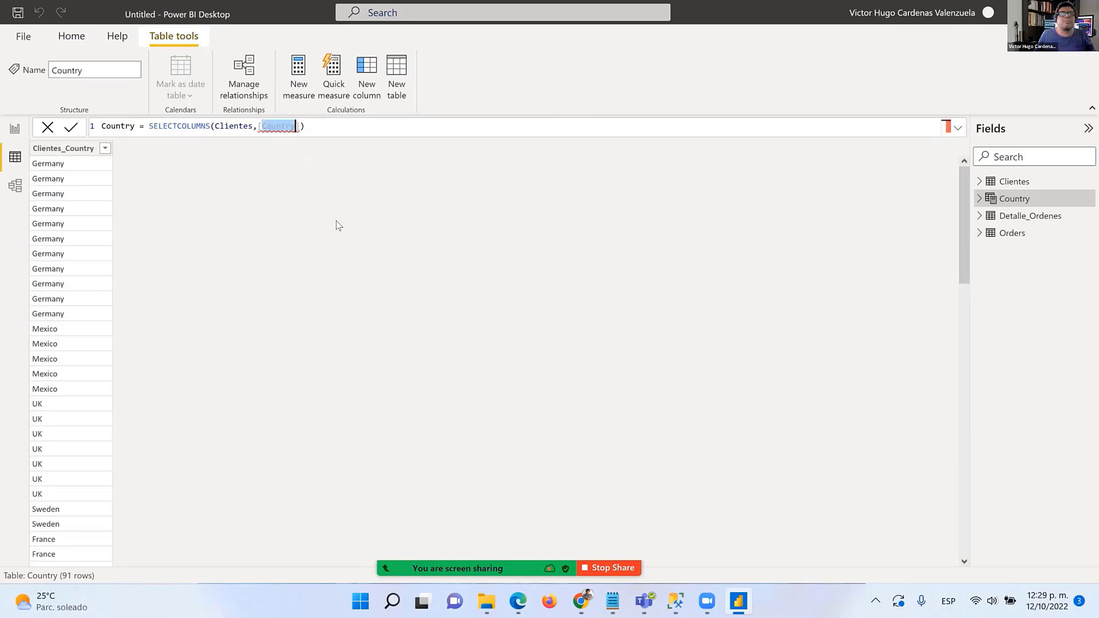
key("BackSpace")
type("Co")
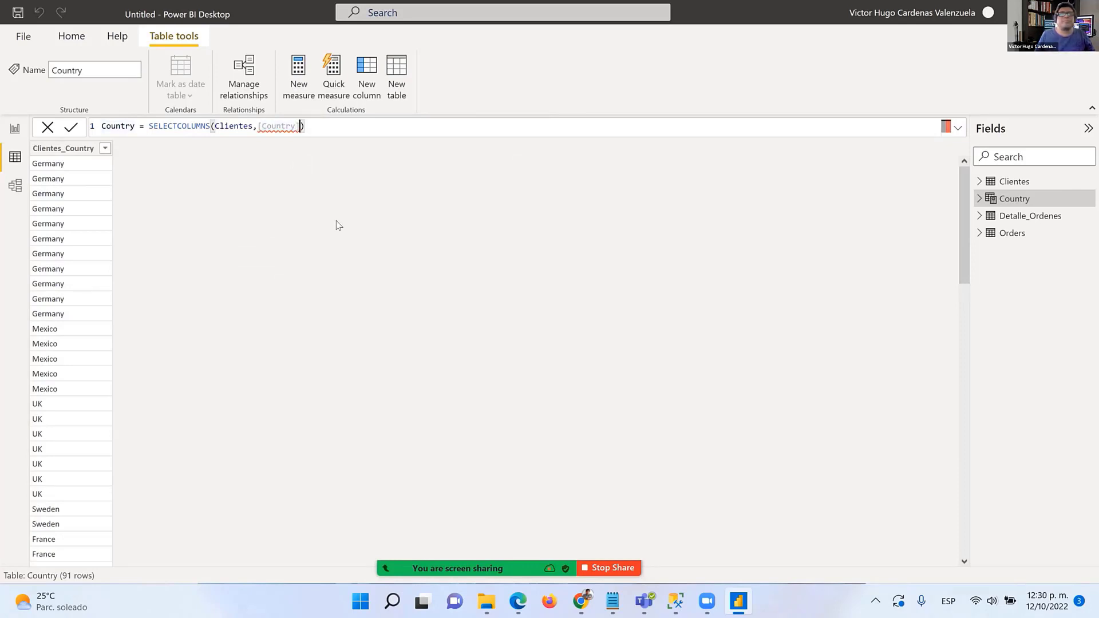
key("BackSpace")
key("BackSpace")
key("BackSpace")
key("BackSpace")
key("BackSpace")
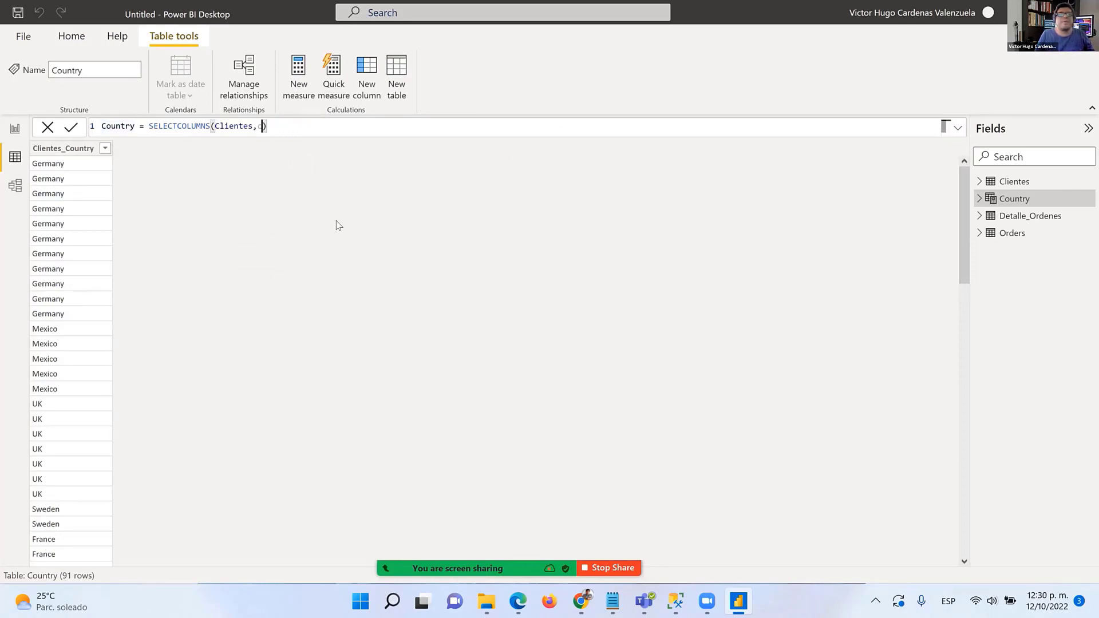
type("s,")
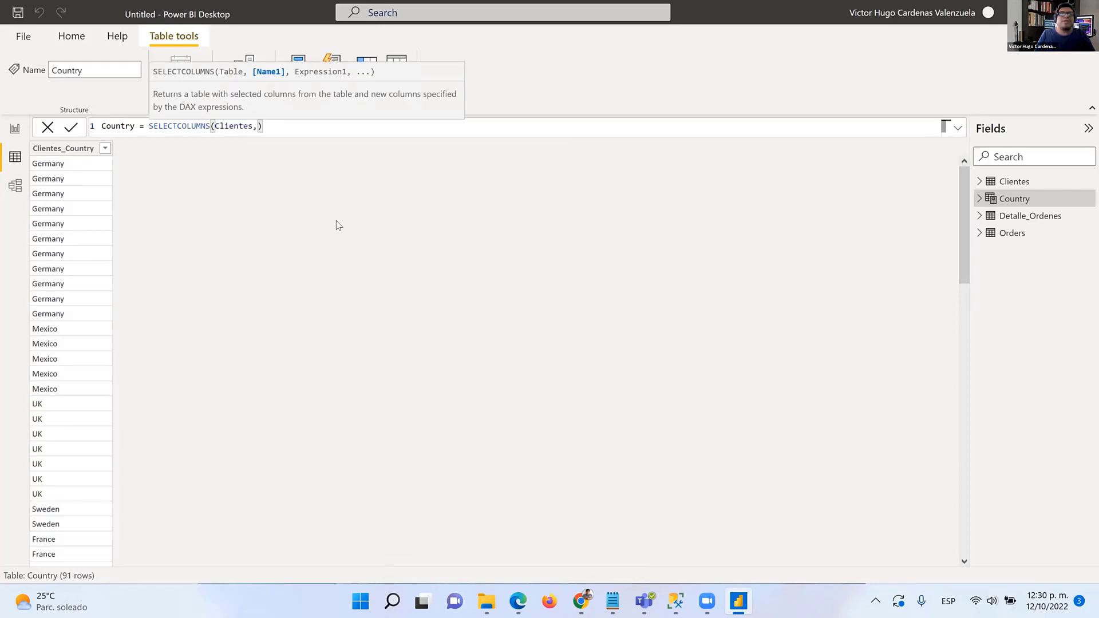
type("\"")
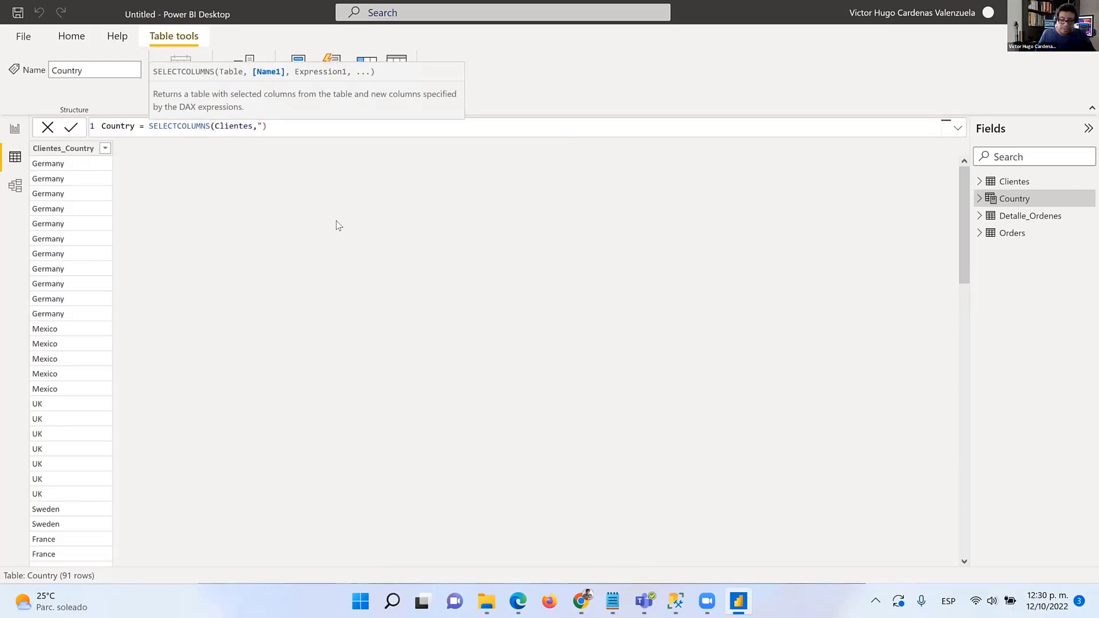
type("País\",")
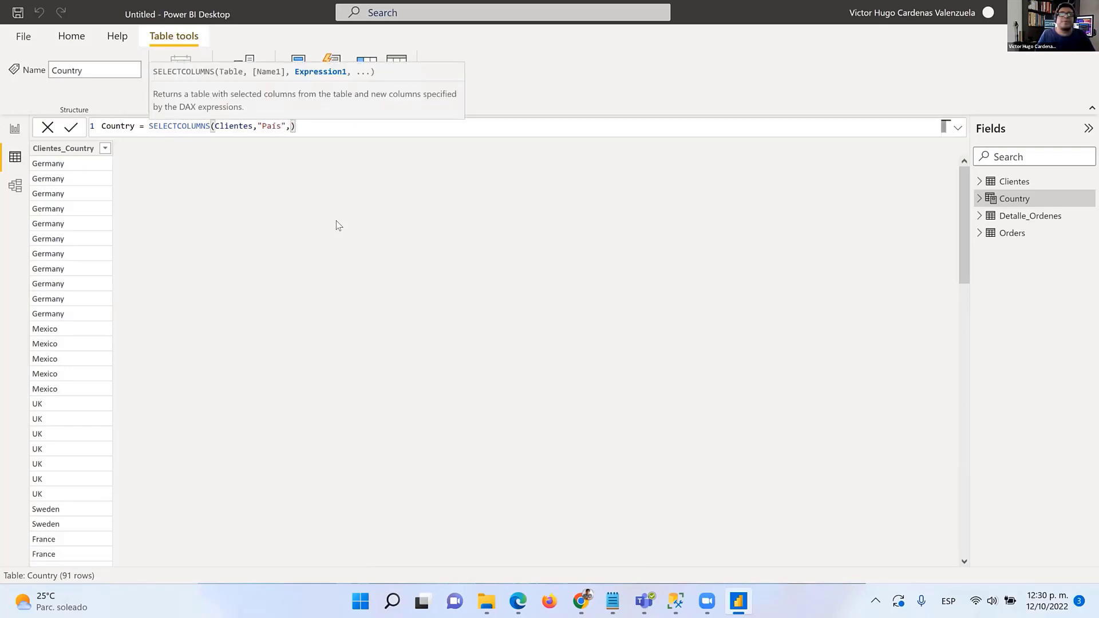
Add [Country] as the expression for the "País" column and commit the SELECTCOLUMNS formula.
type("co")
scroll(338, 226, "down", 3)
key("BackSpace")
type("[")
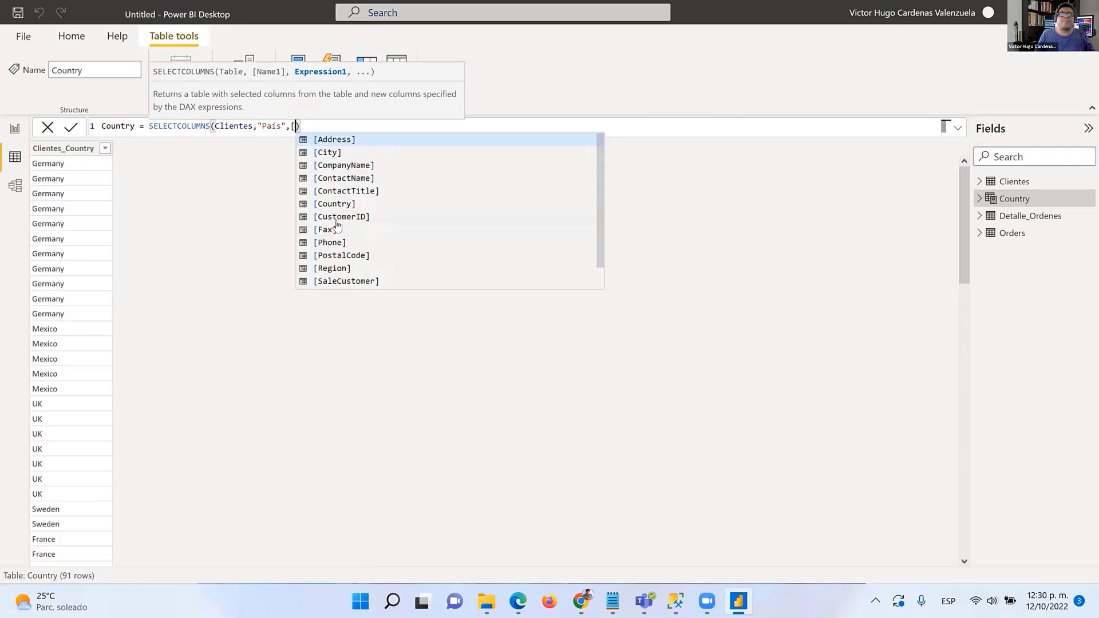
type("co")
key("Down")
key("Down")
key("Down")
key("Tab")
type(")")
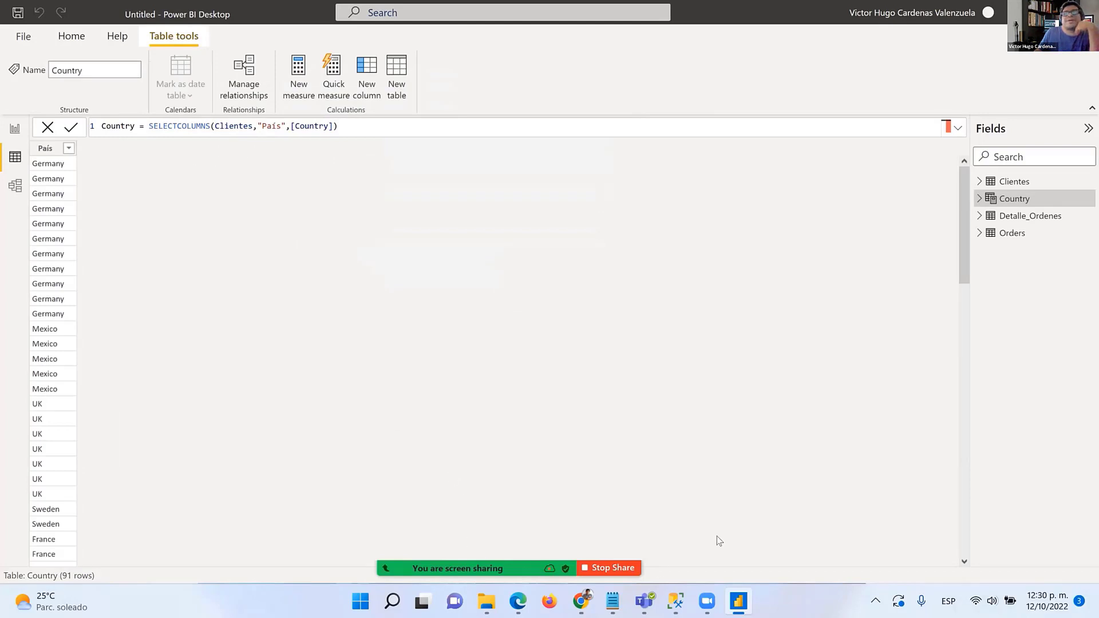
mouse_move(153, 117)
left_mouse_down()
mouse_move(211, 139)
mouse_move(149, 123)
left_mouse_up()
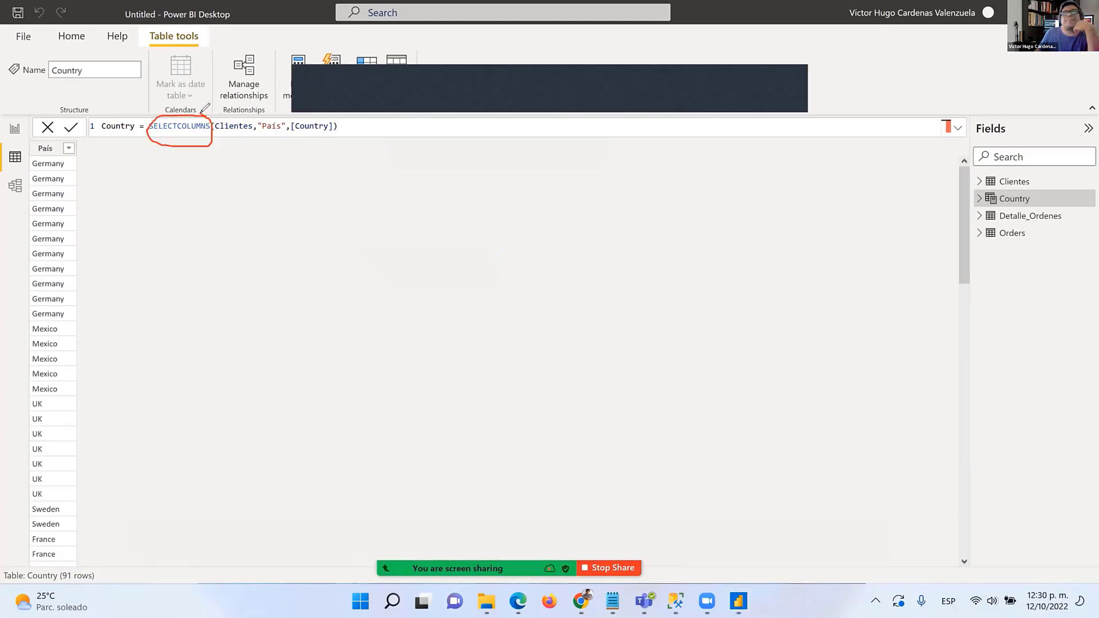
mouse_move(215, 118)
left_mouse_down()
mouse_move(257, 117)
mouse_move(208, 114)
left_mouse_up()
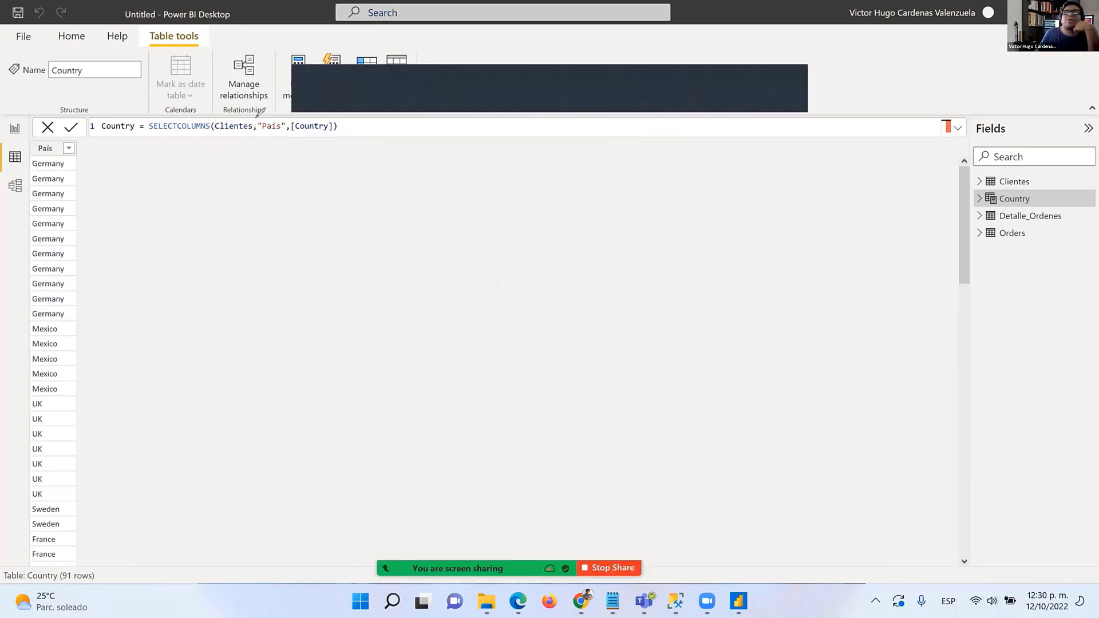
mouse_move(291, 132)
left_mouse_down()
mouse_move(286, 107)
mouse_move(253, 117)
mouse_move(297, 138)
mouse_move(341, 113)
mouse_move(295, 115)
left_mouse_up()
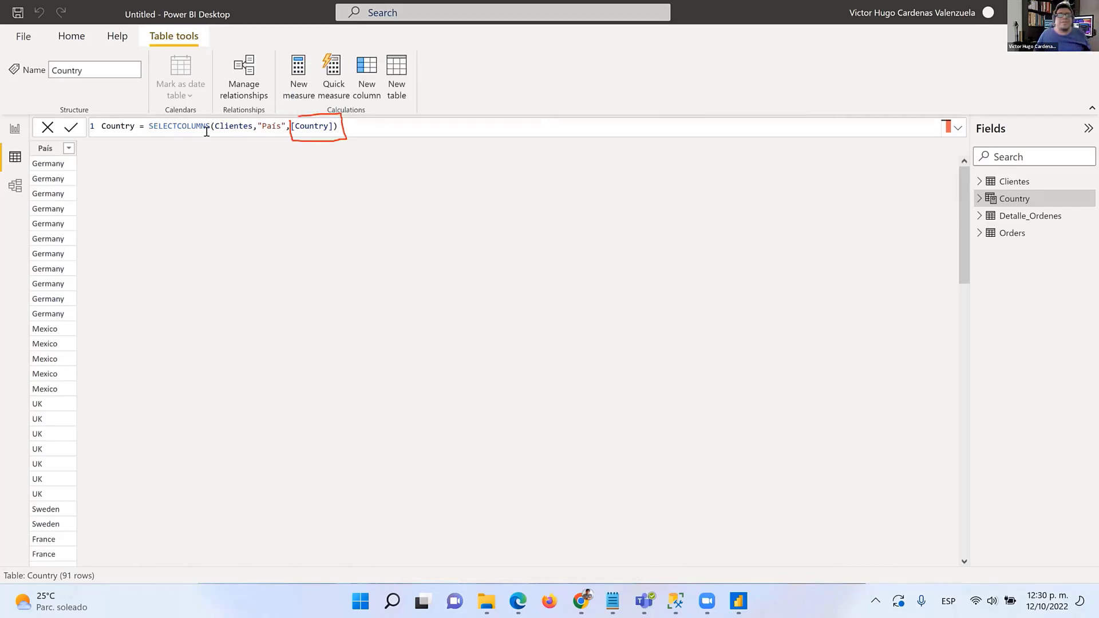
Re-enter the SELECTCOLUMNS function name in the Country table formula.
double_click(196, 126)
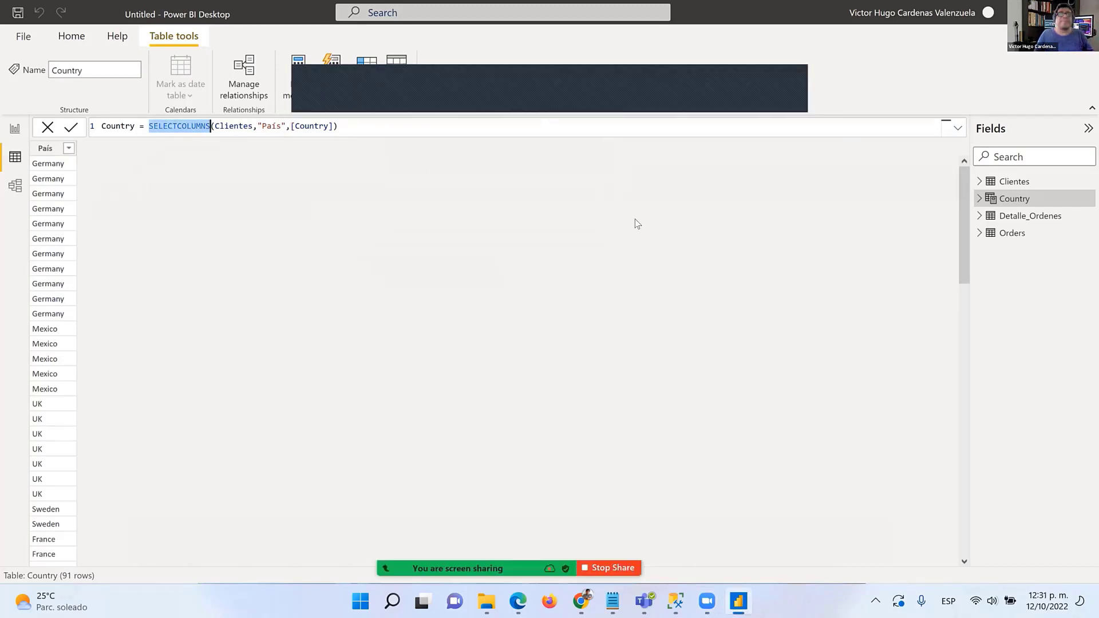
type("selec")
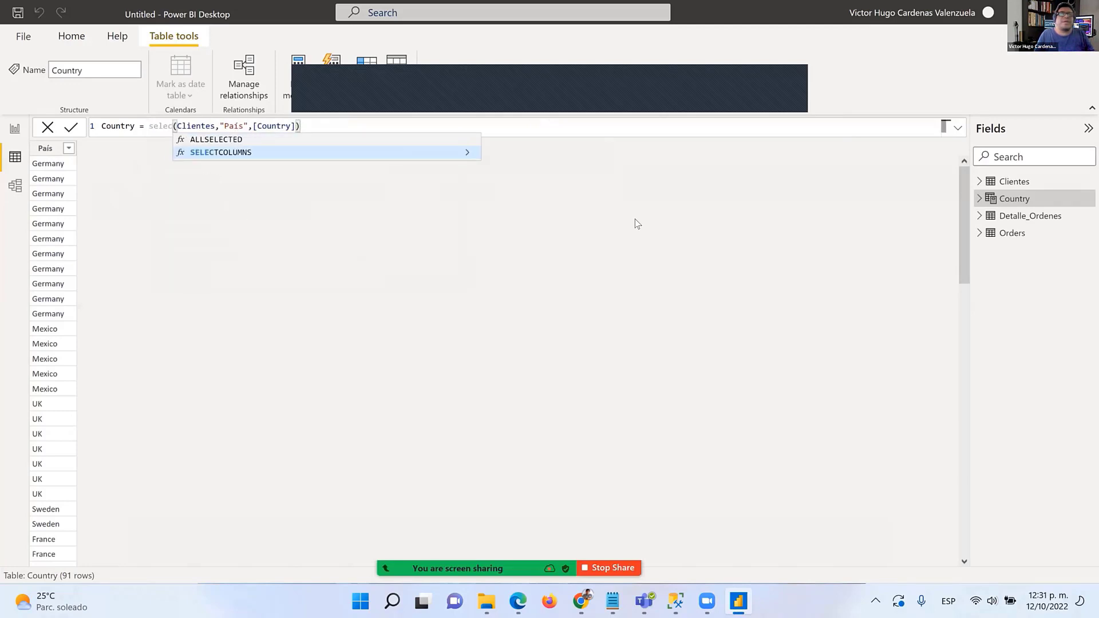
key("Tab")
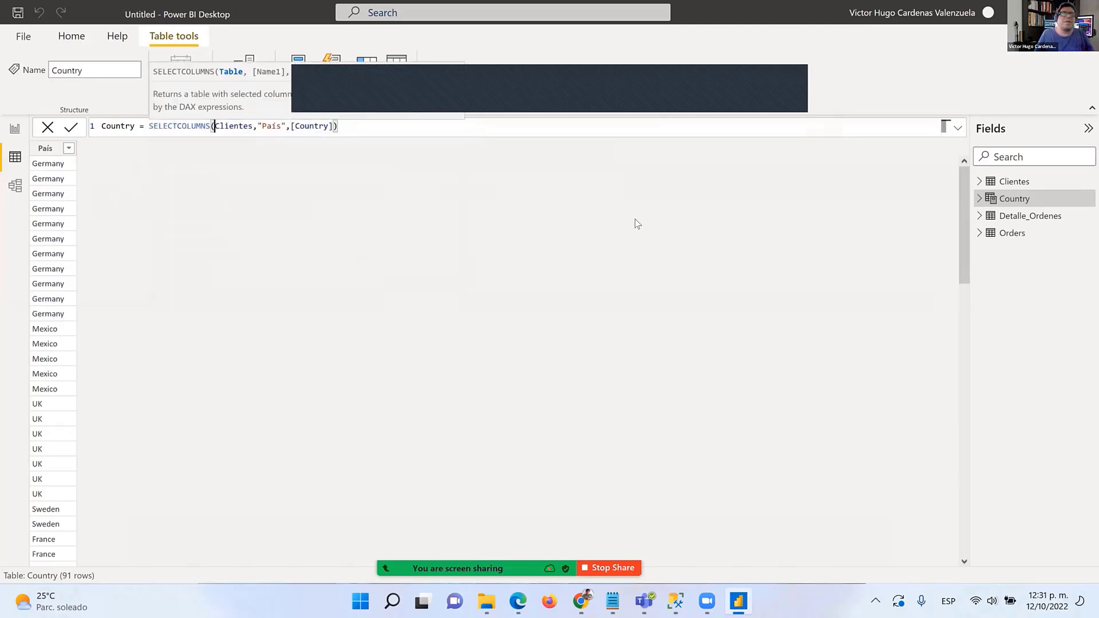
key("End")
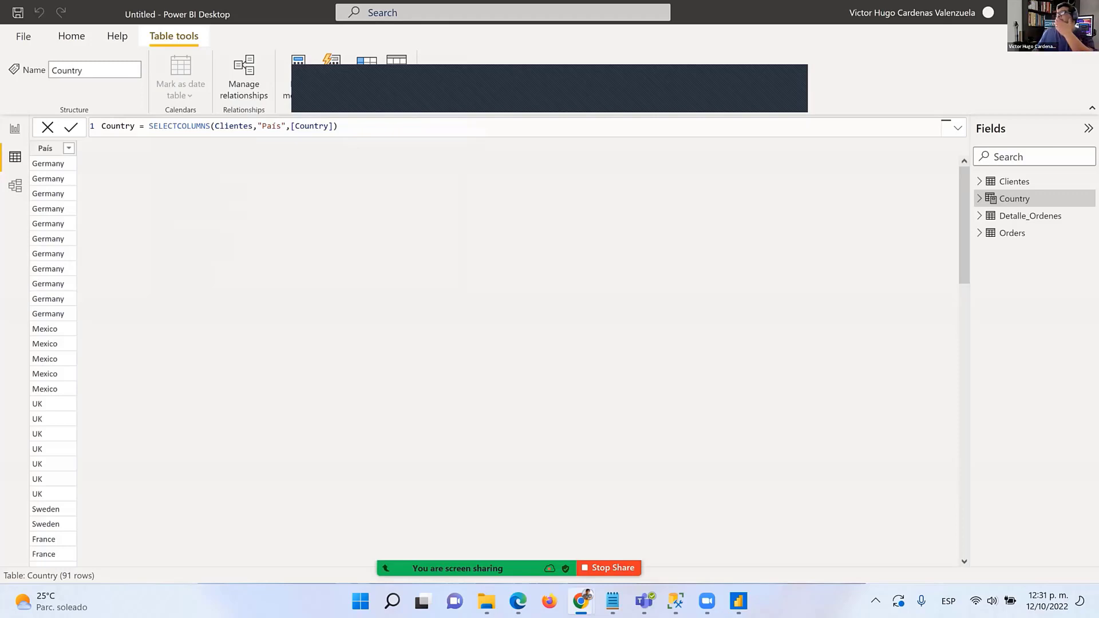
Wrap the Country table's SELECTCOLUMNS expression in DISTINCT() and commit the formula.
left_click(149, 126)
type("DISTINCT(")
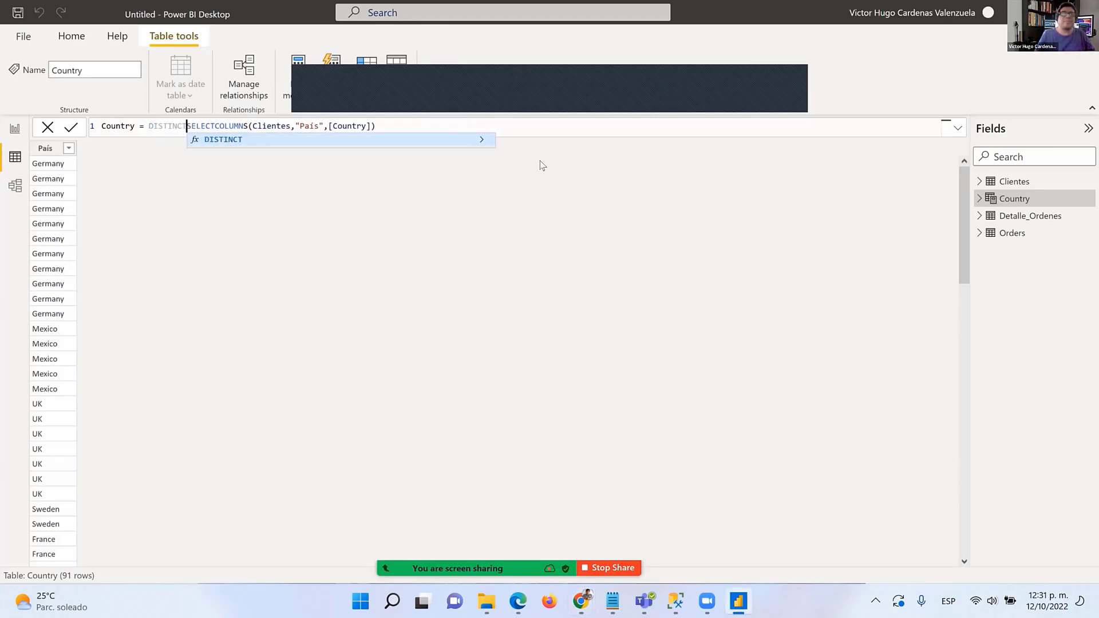
key("End")
type(")")
key("Return")
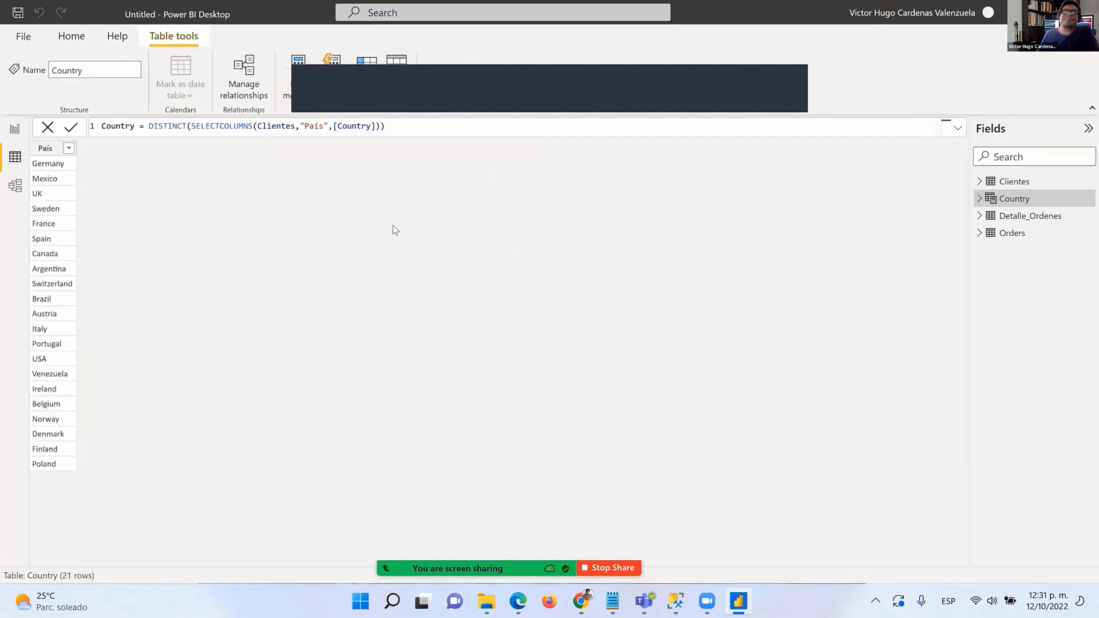
Magnify the screen to inspect the Country table formula, restore 100% magnification and close the magnifier.
key("super+plus")
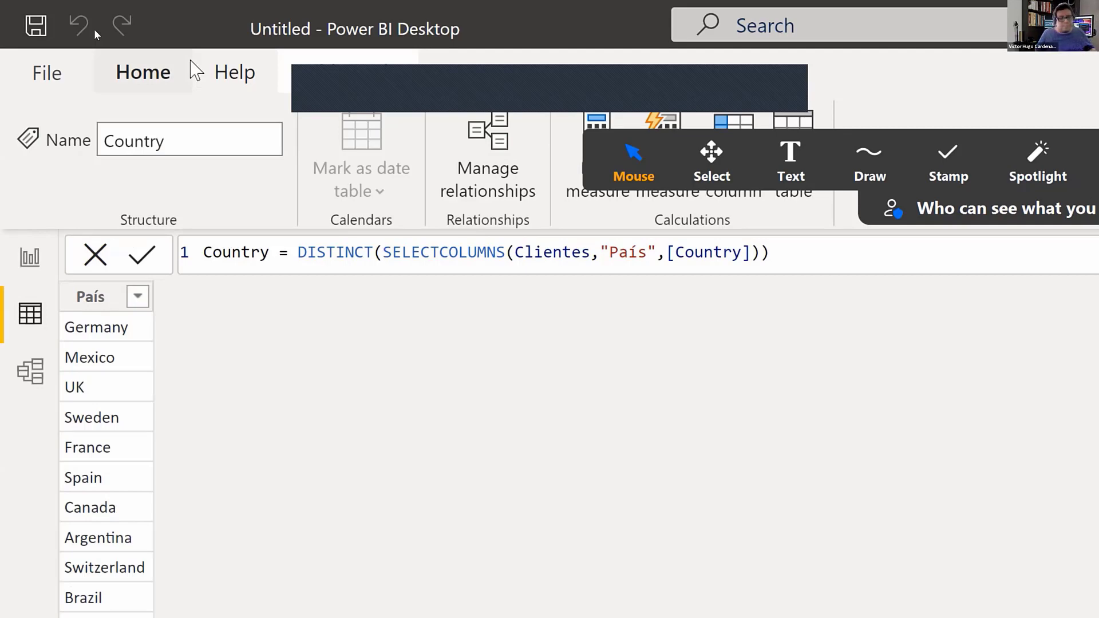
key("super+minus")
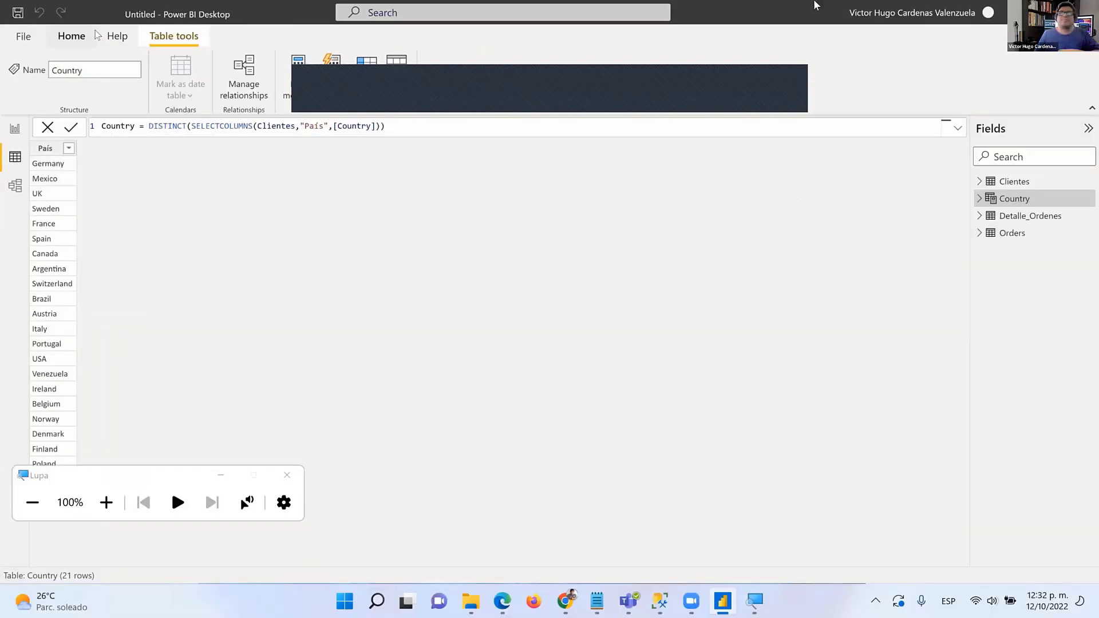
left_click(286, 475)
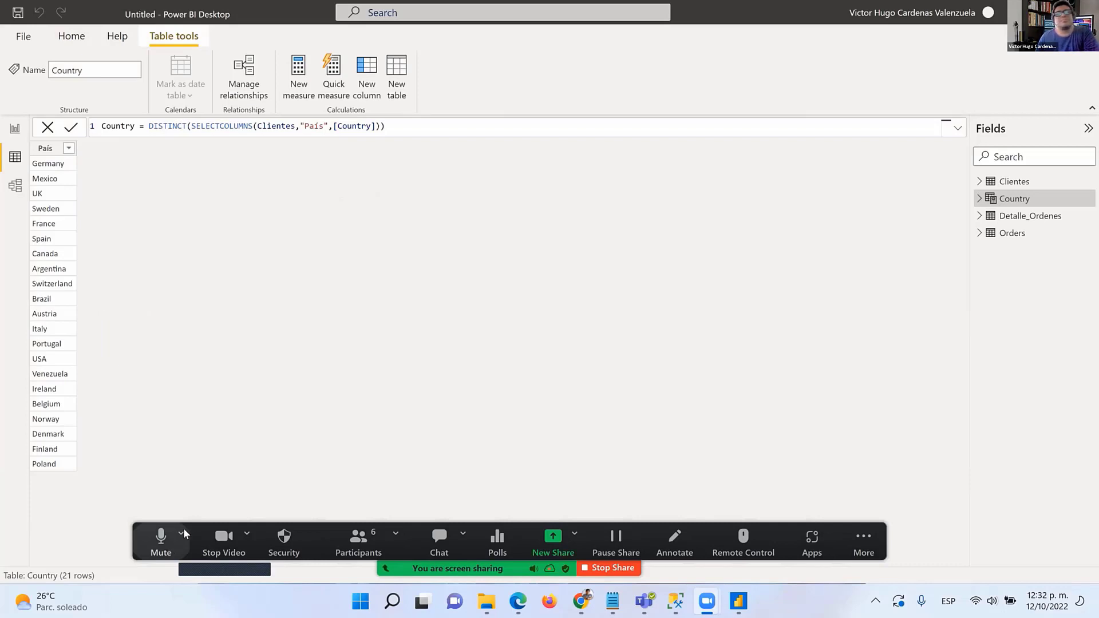
mouse_move(489, 567)
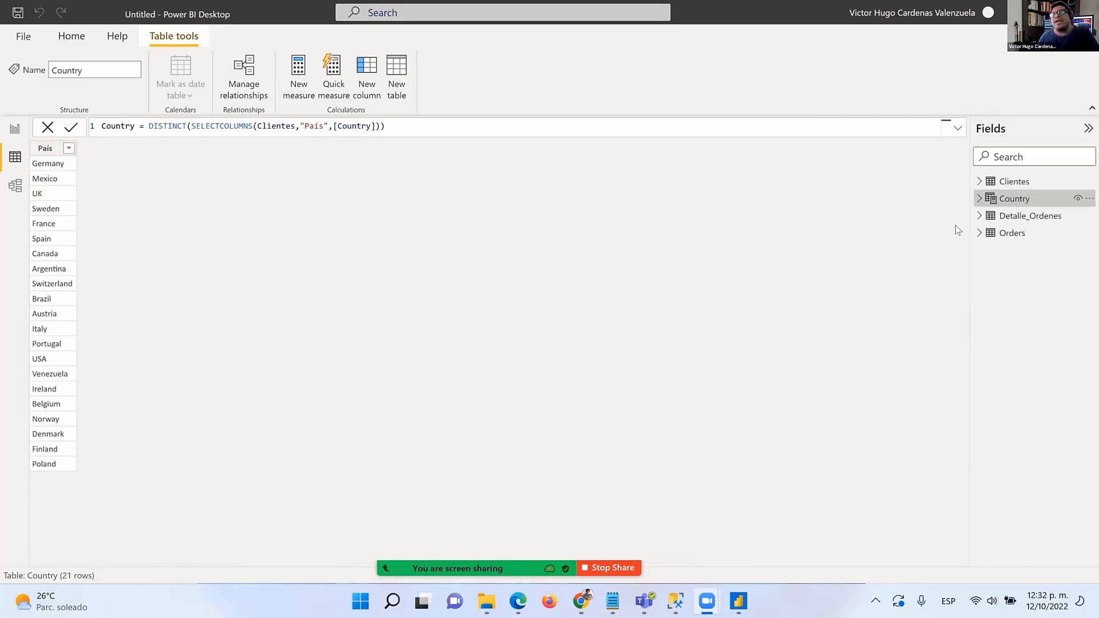
mouse_move(441, 547)
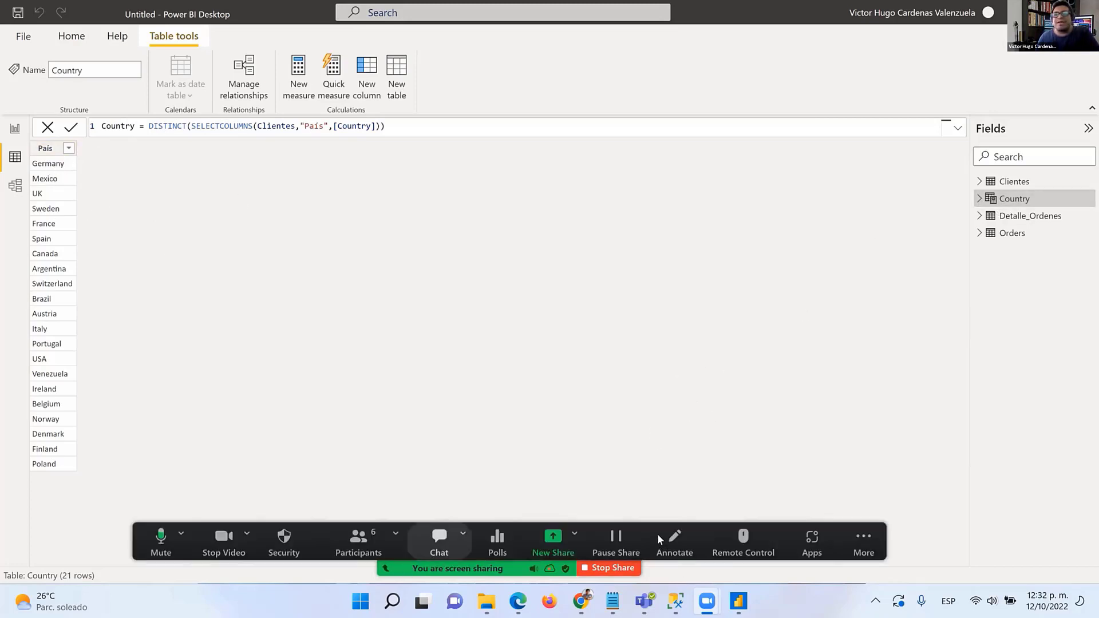
left_click(674, 541)
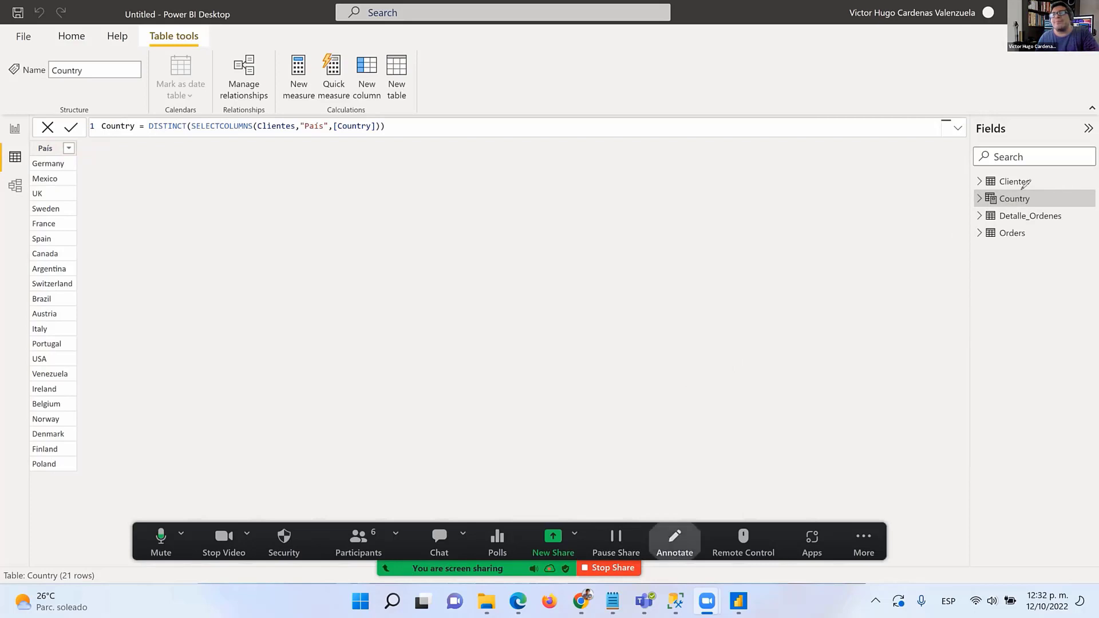
mouse_move(1062, 189)
left_mouse_down()
mouse_move(987, 201)
mouse_move(1051, 196)
left_mouse_up()
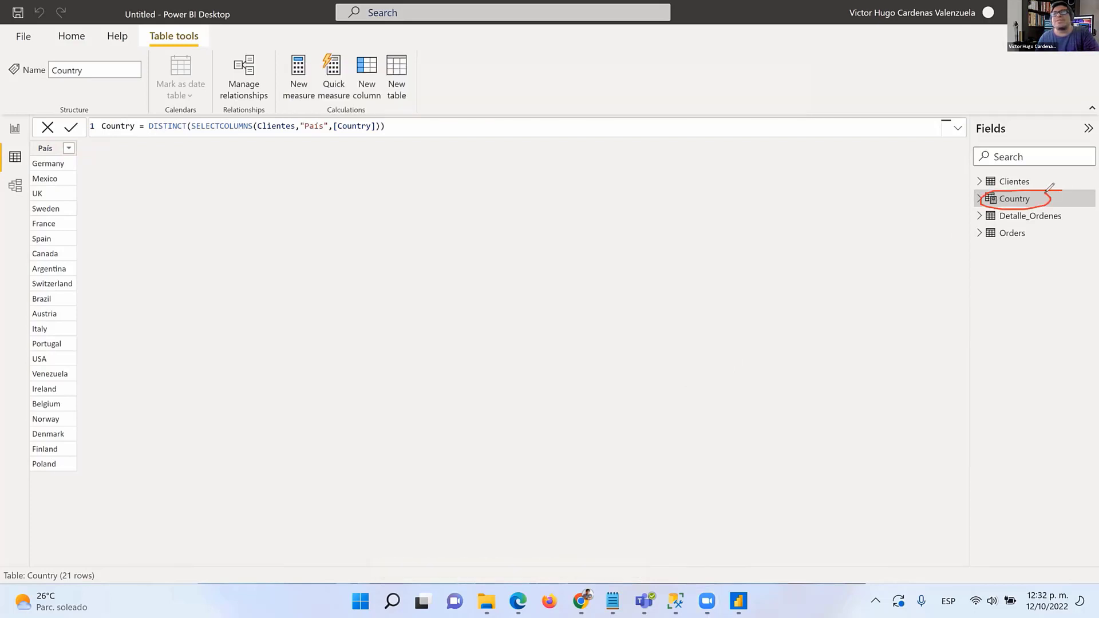
left_click(312, 84)
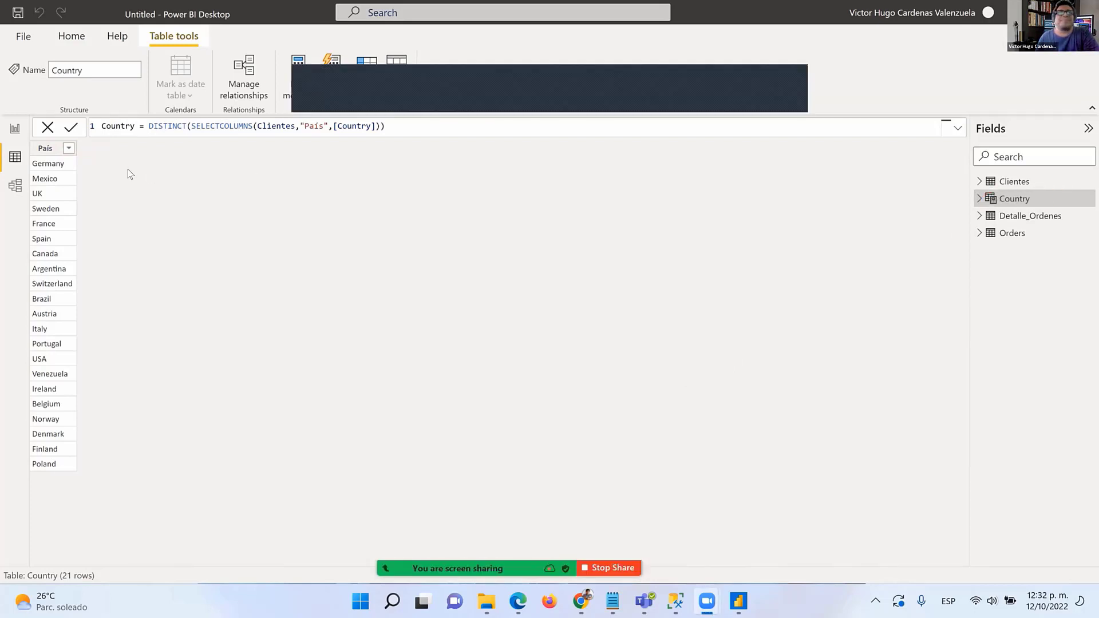
left_click(93, 172)
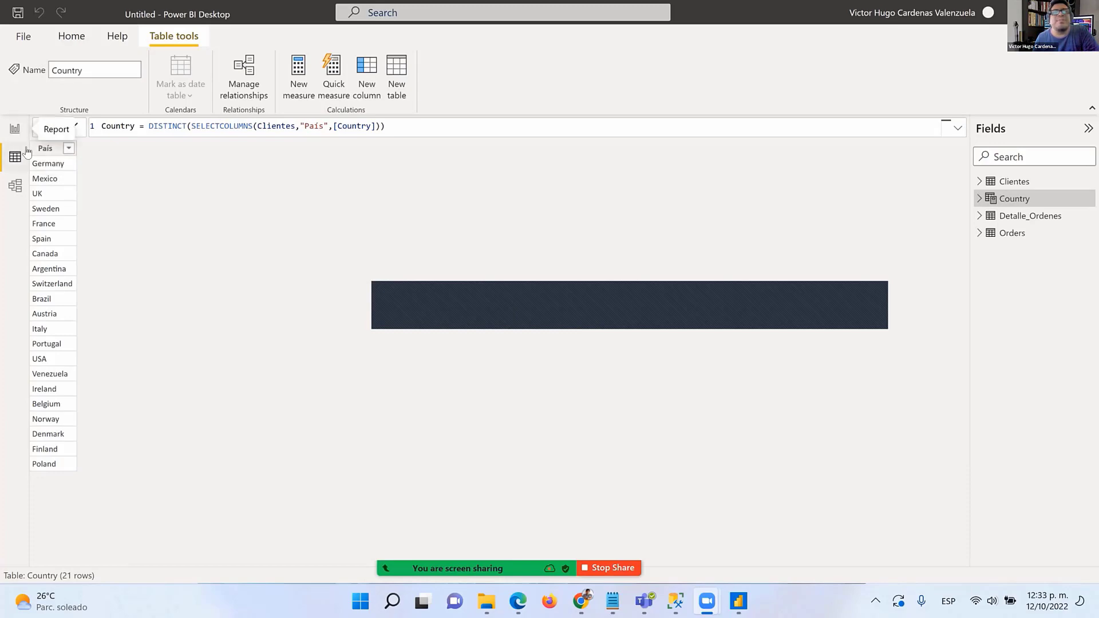
Expand the Clientes table in the field list, and place the Country table beside Clientes in the Model view.
left_click(990, 182)
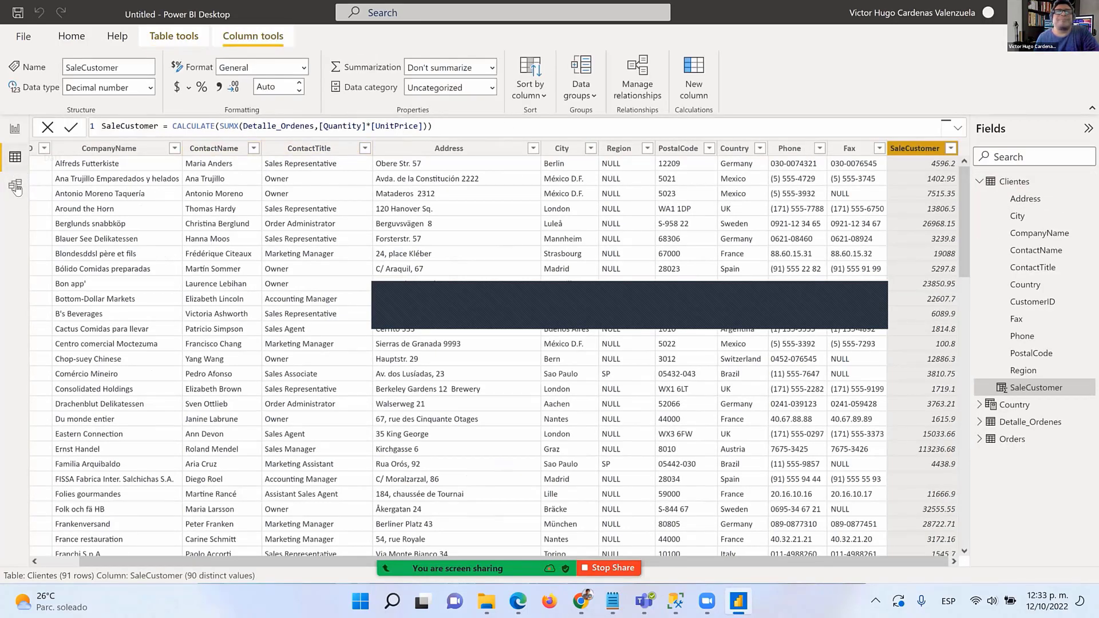
left_click(1015, 405)
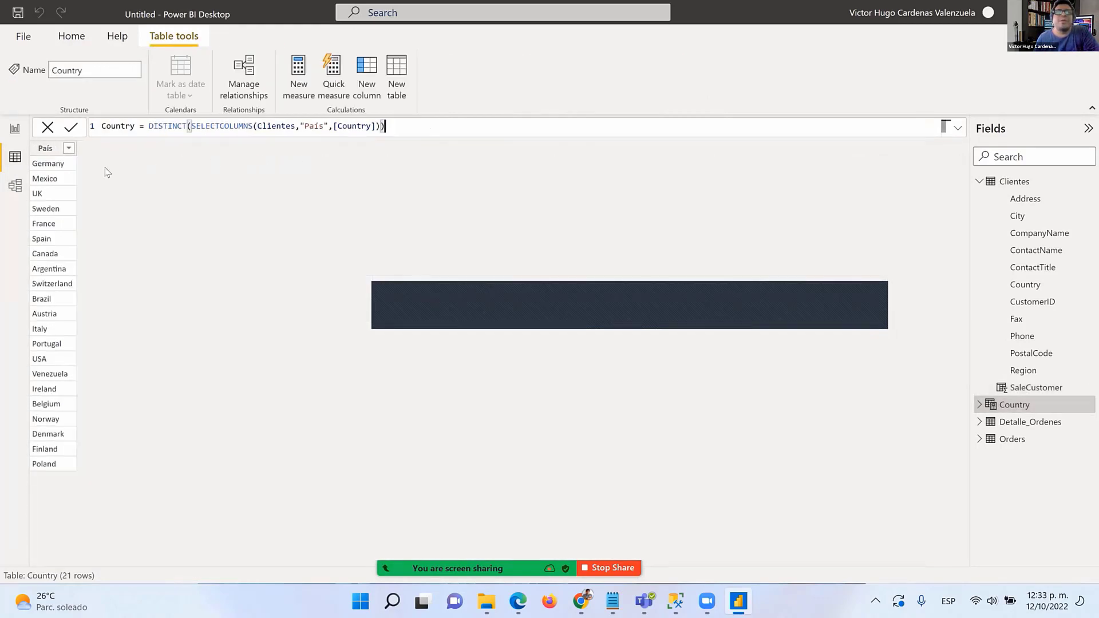
left_click(16, 189)
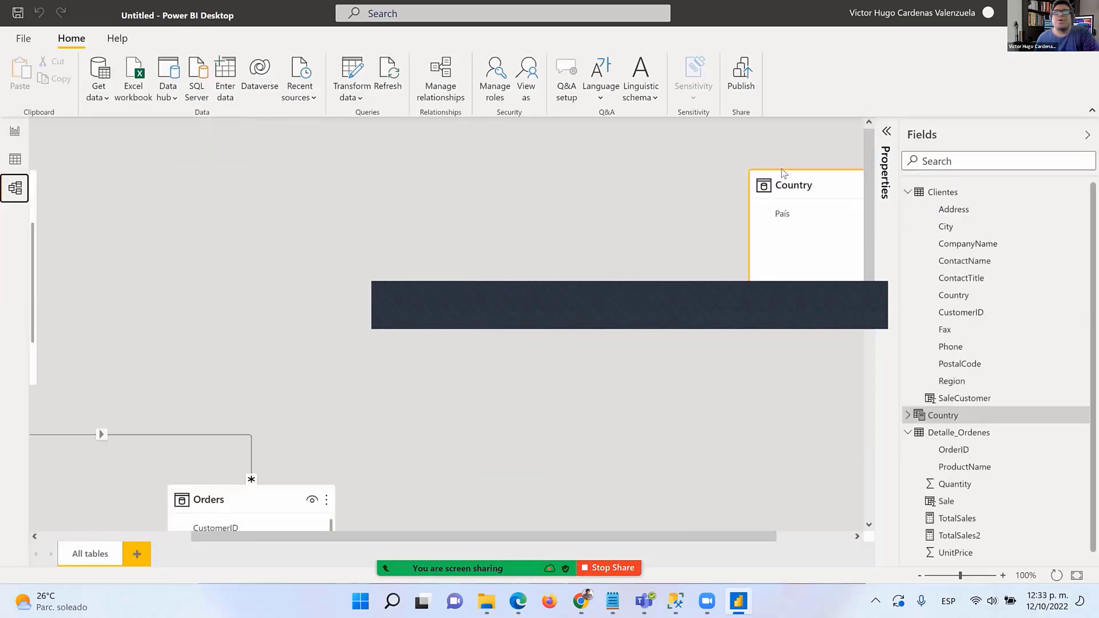
left_click_drag(784, 173, 338, 217)
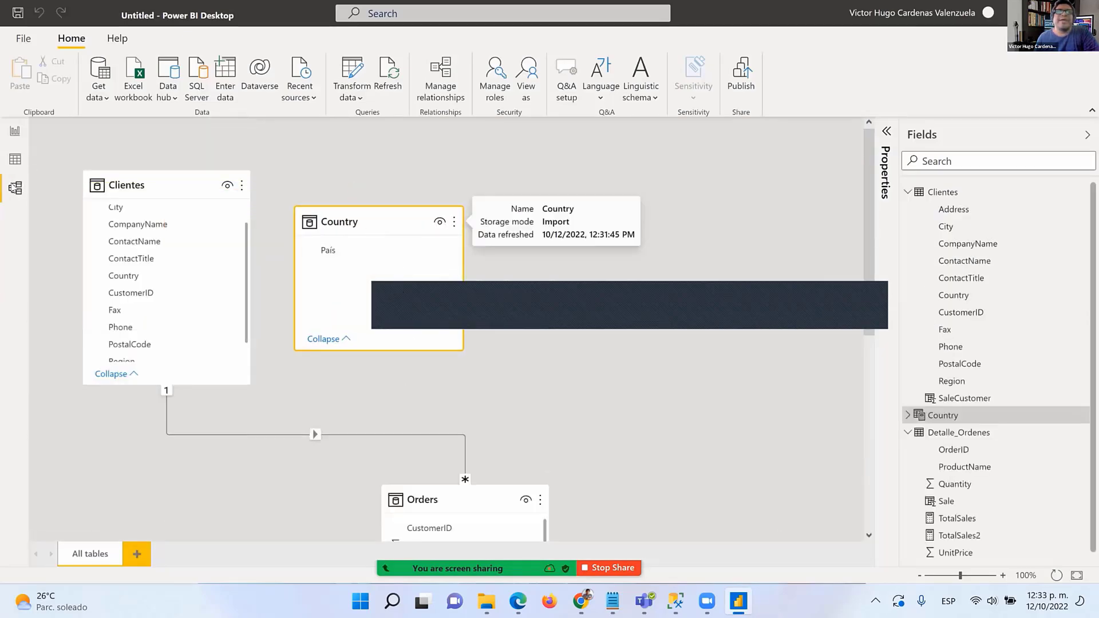
Add a calculated column named Sale to the Country table and begin its formula with CALCULATE(SUMX(.
left_click(15, 158)
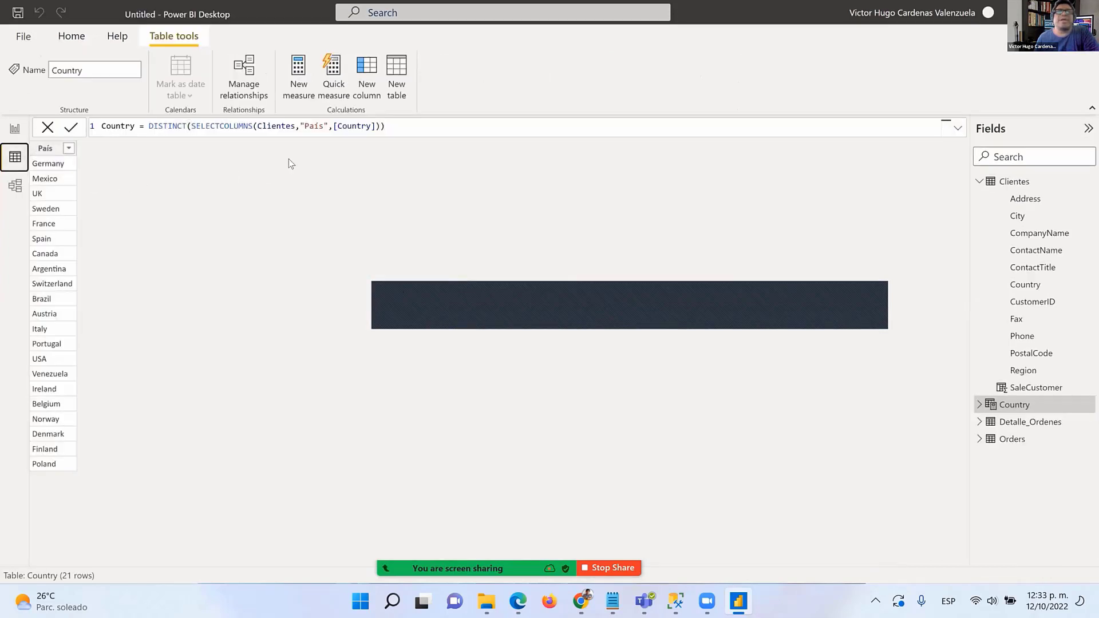
left_click(367, 72)
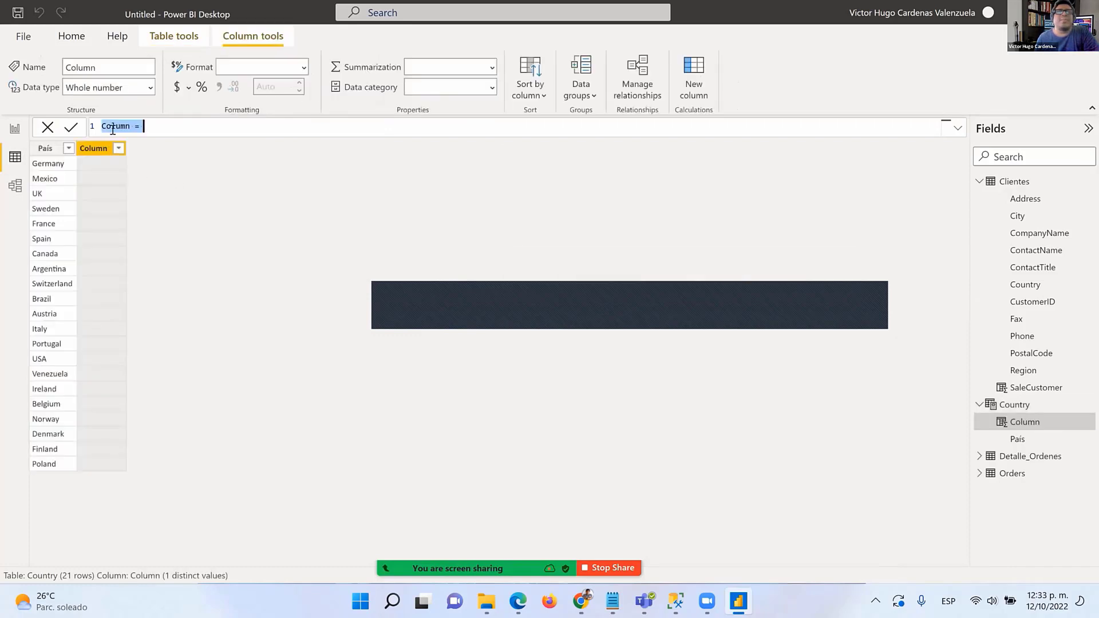
type("Sale = ")
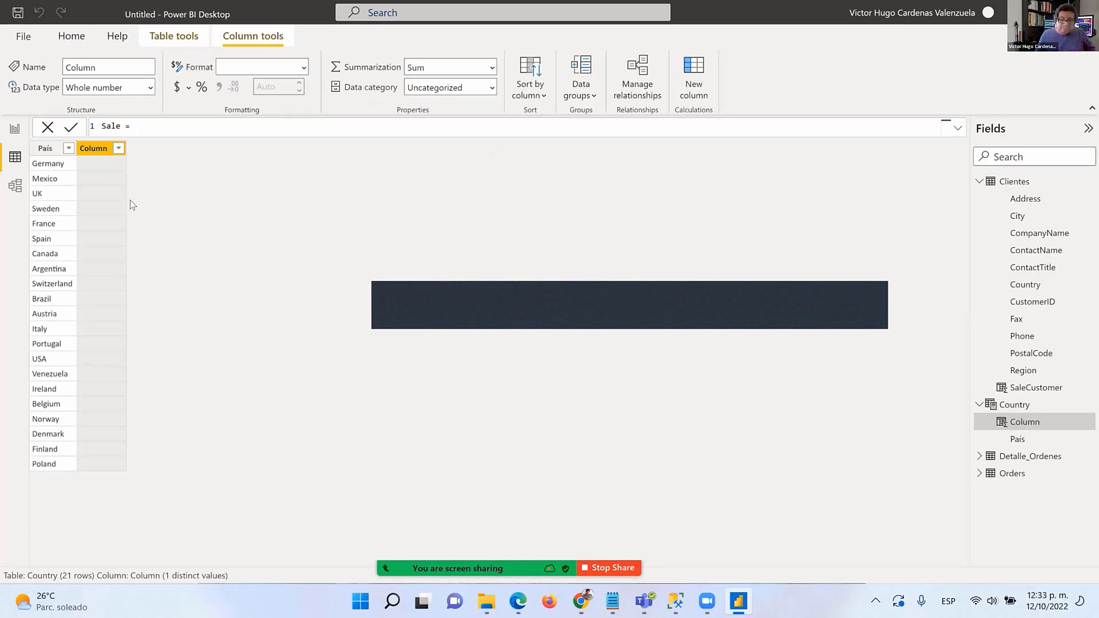
type("Cal")
key("Tab")
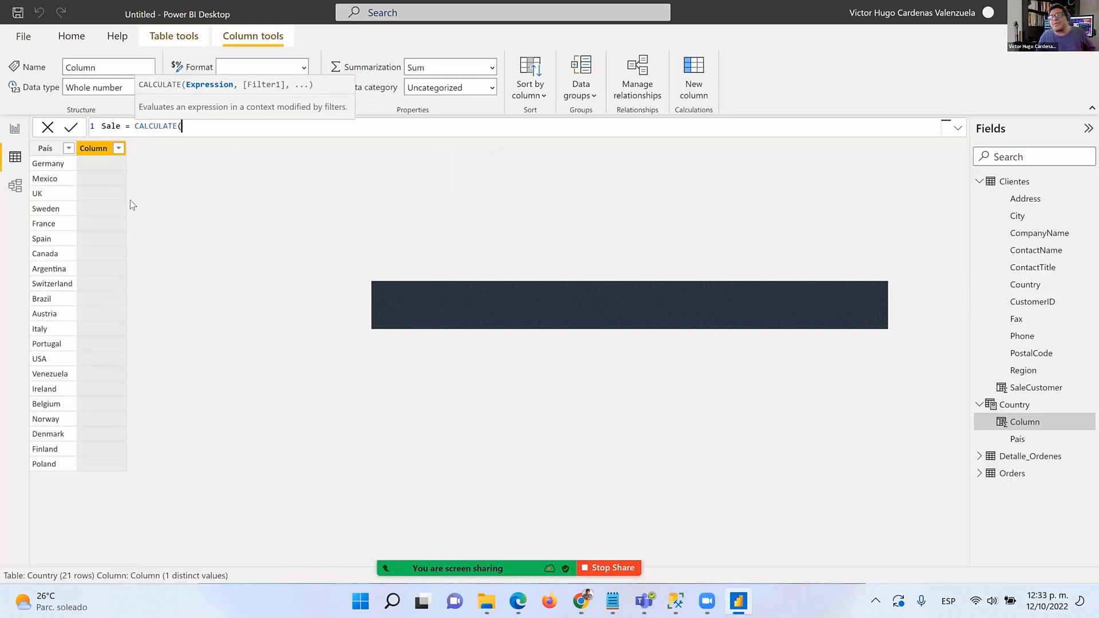
type("S")
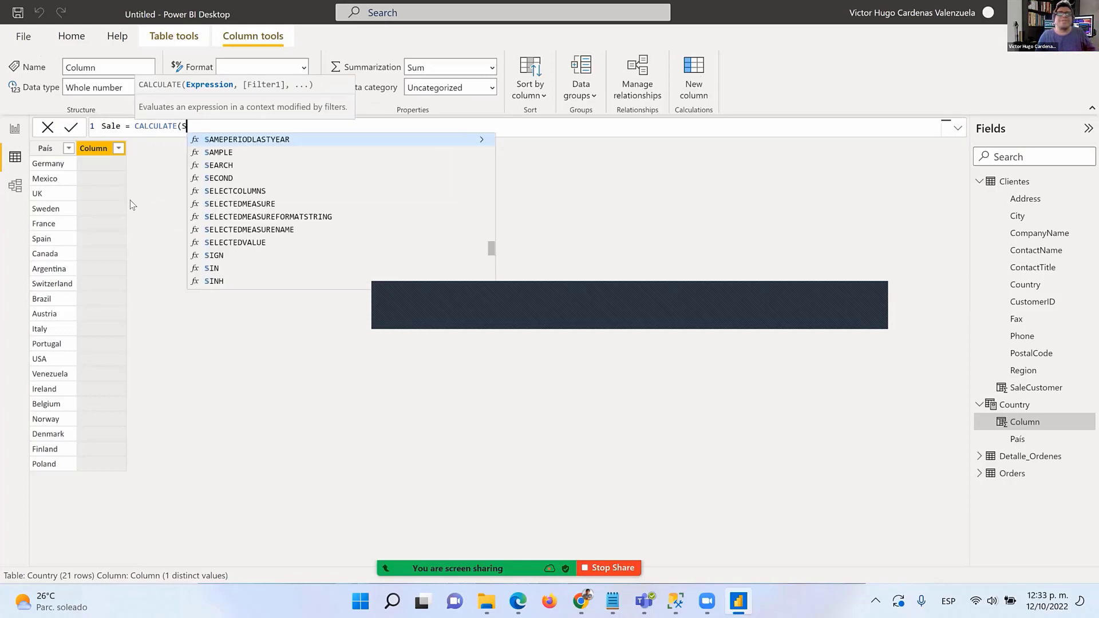
type("UMX(")
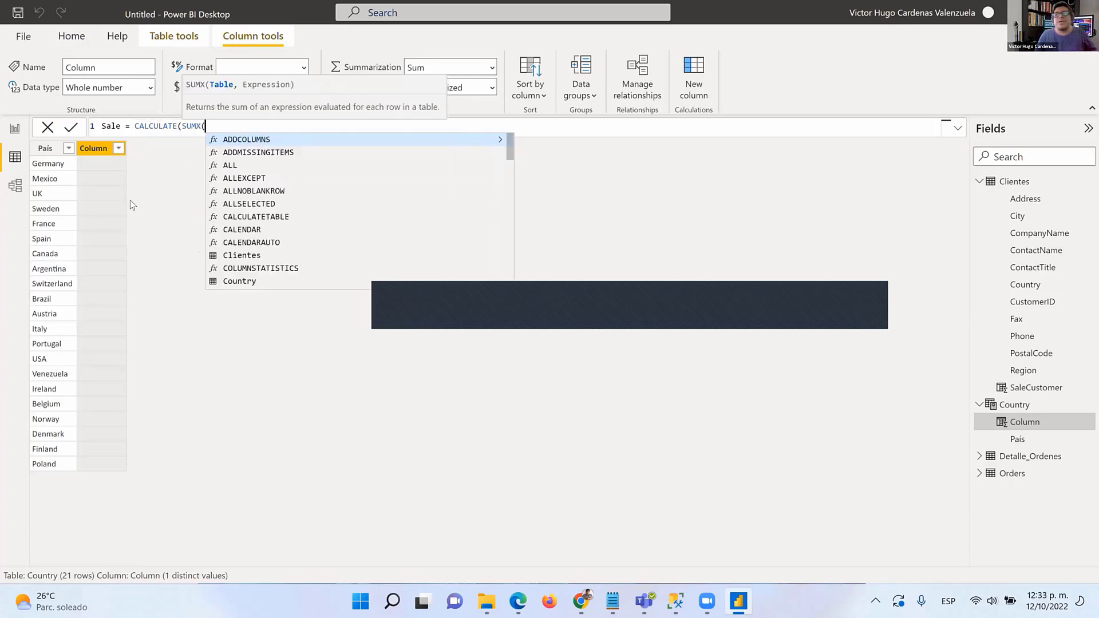
Enter Detalle_Ordenes as the SUMX table argument in the Sale formula and open a column reference for the expression.
type("De")
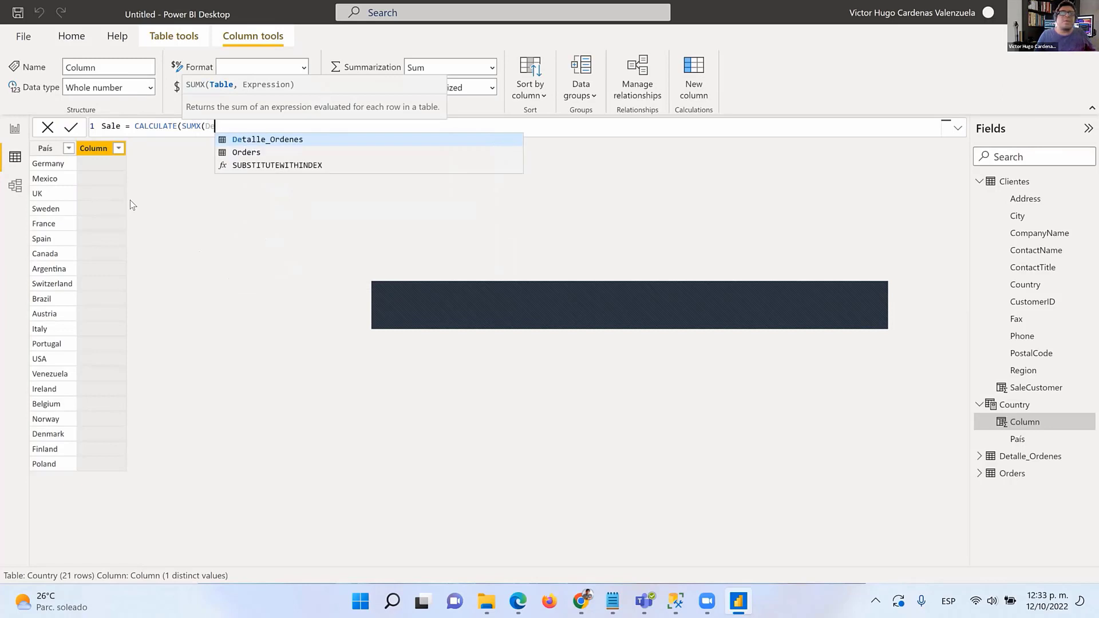
type("talle_Ordenes")
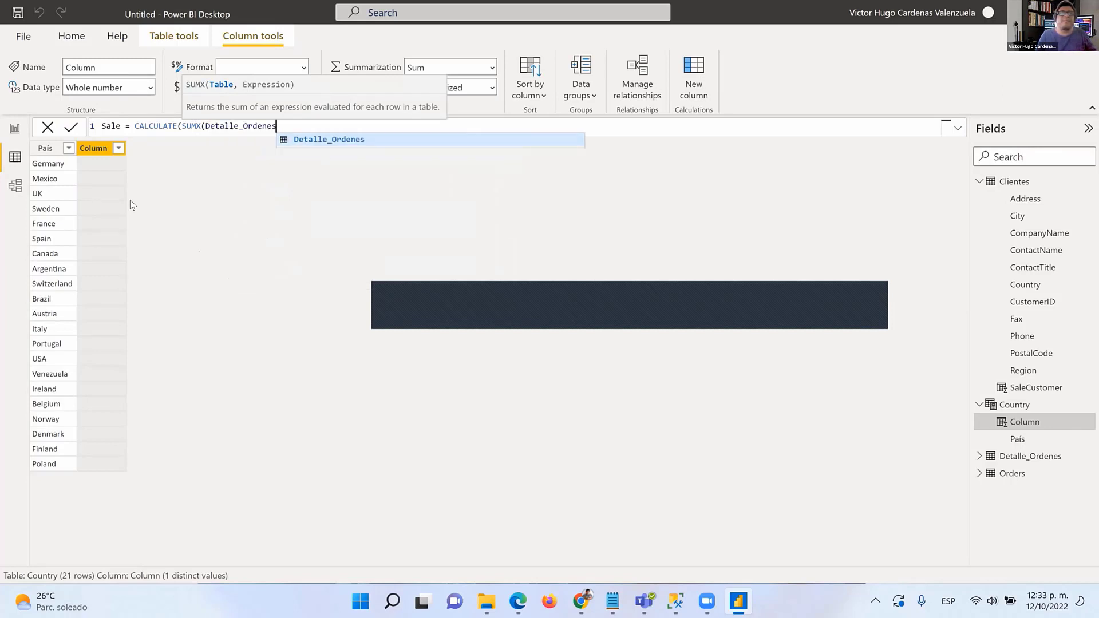
type(",")
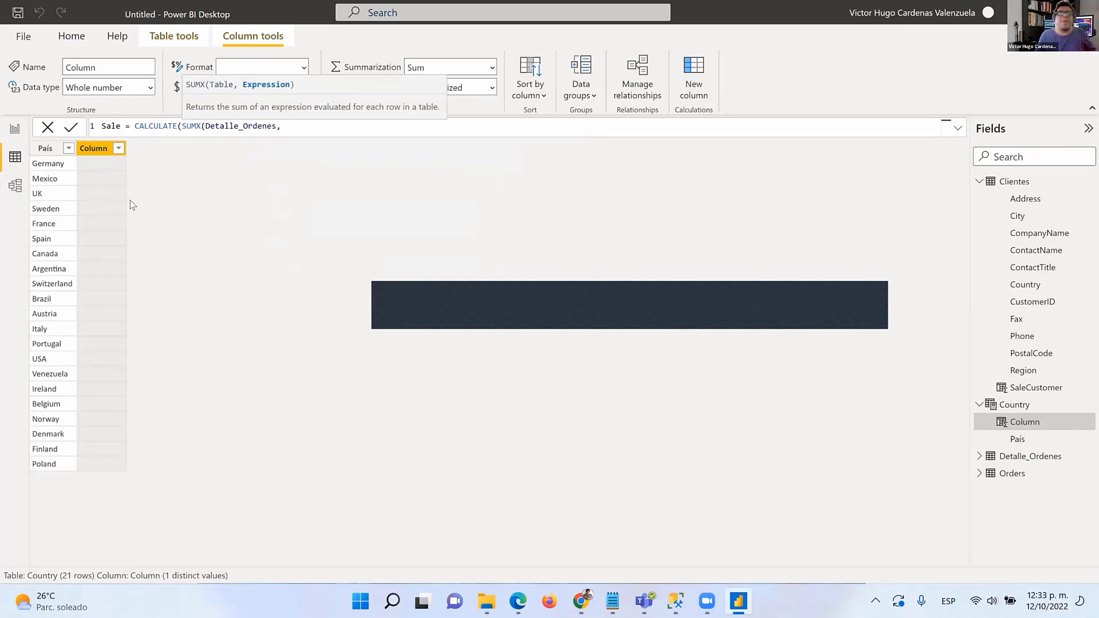
key("BackSpace")
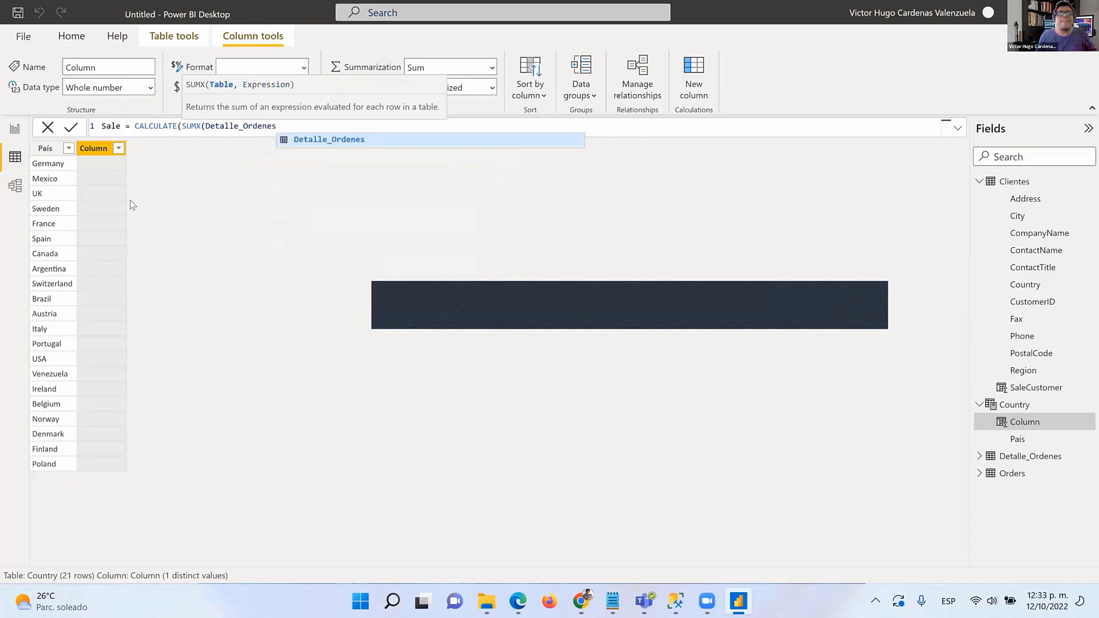
type(",[")
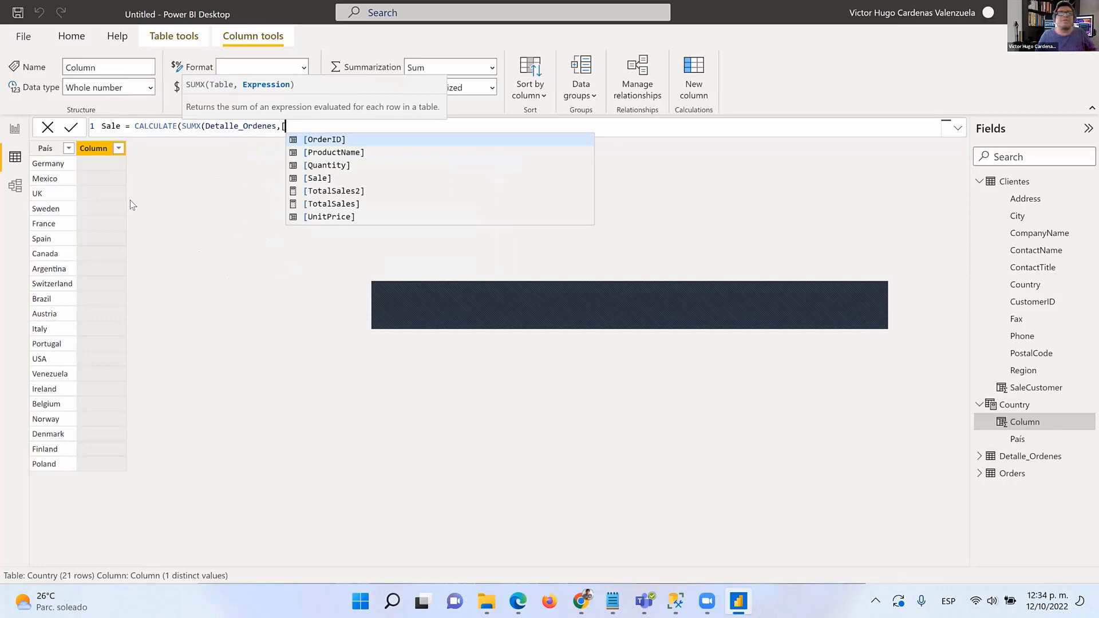
Complete the SUMX expression as [UnitPrice]*[Quantity], close both functions and commit the Sale column.
key("Down")
key("Down")
key("Down")
key("Down")
key("Down")
key("Down")
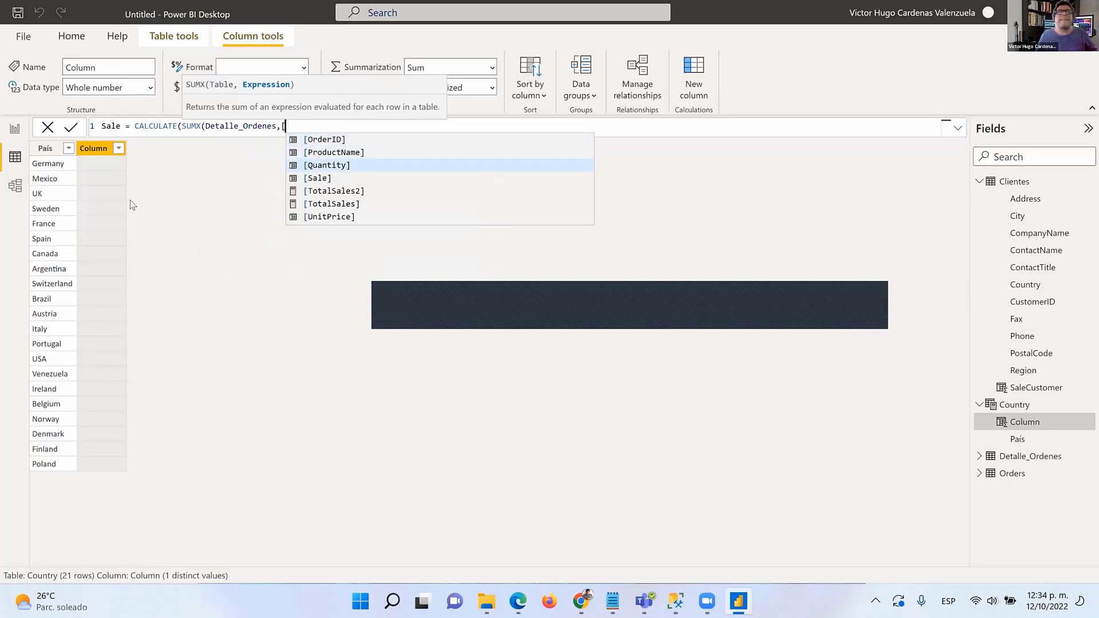
key("Tab")
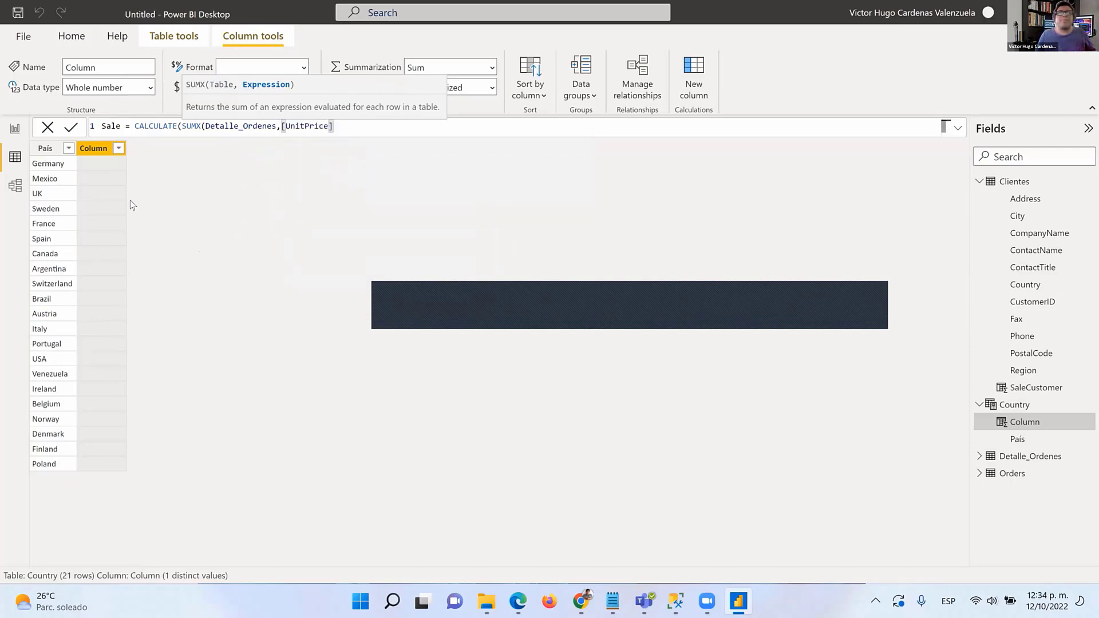
type("*[q")
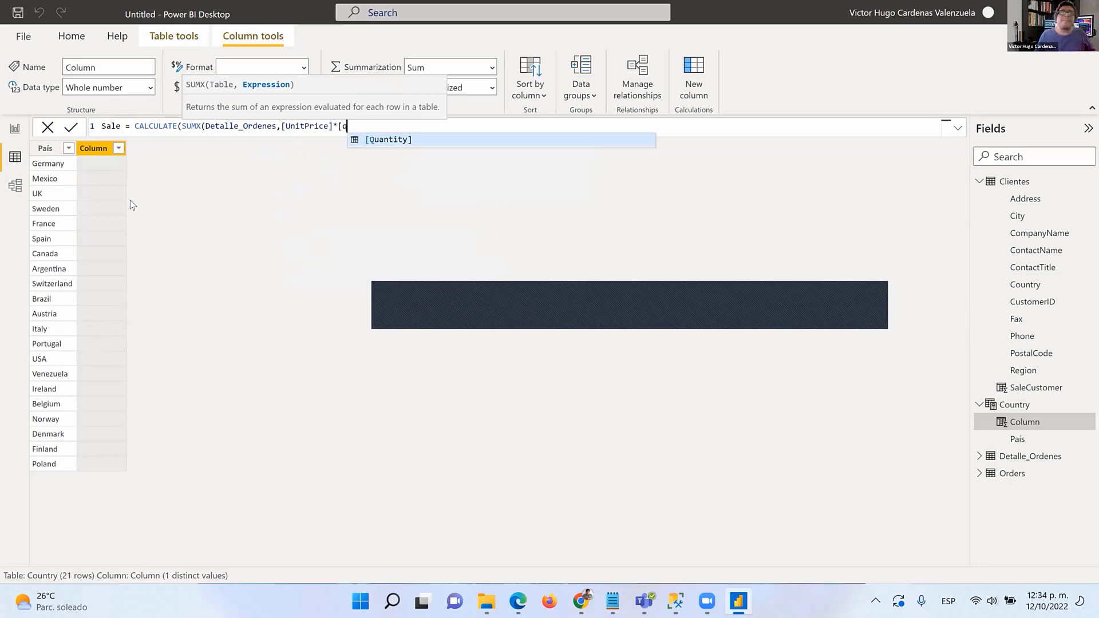
key("Tab")
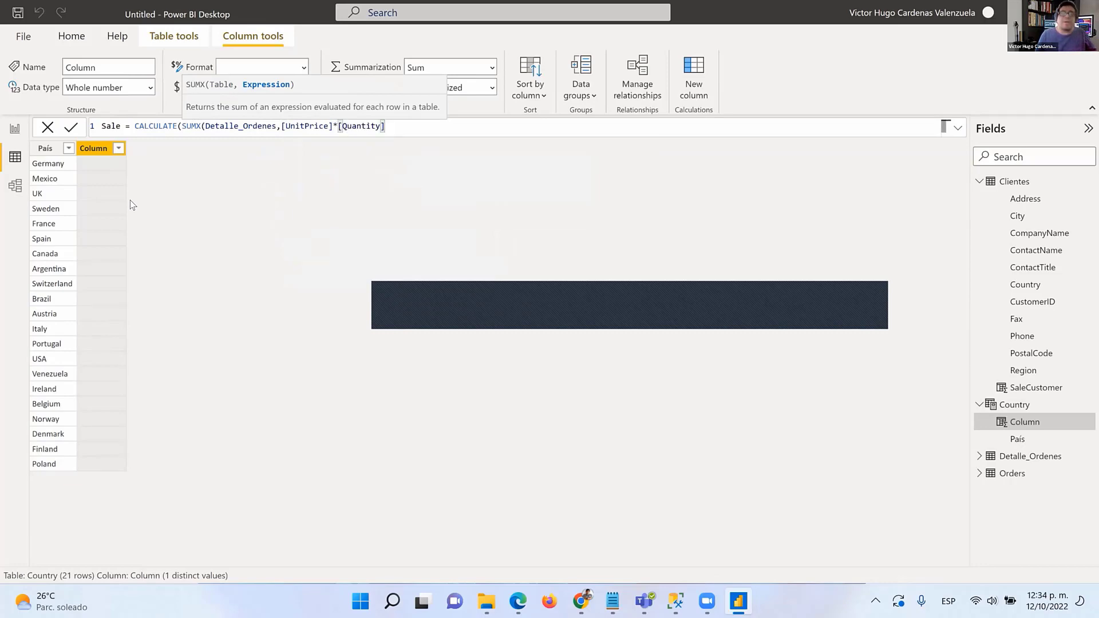
type("))")
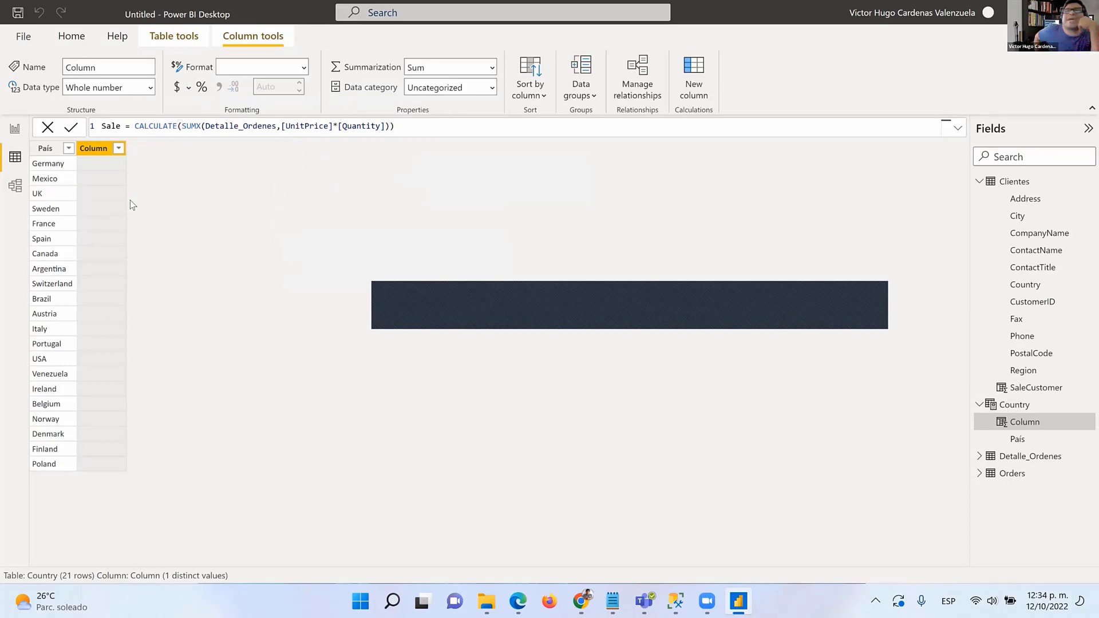
key("Return")
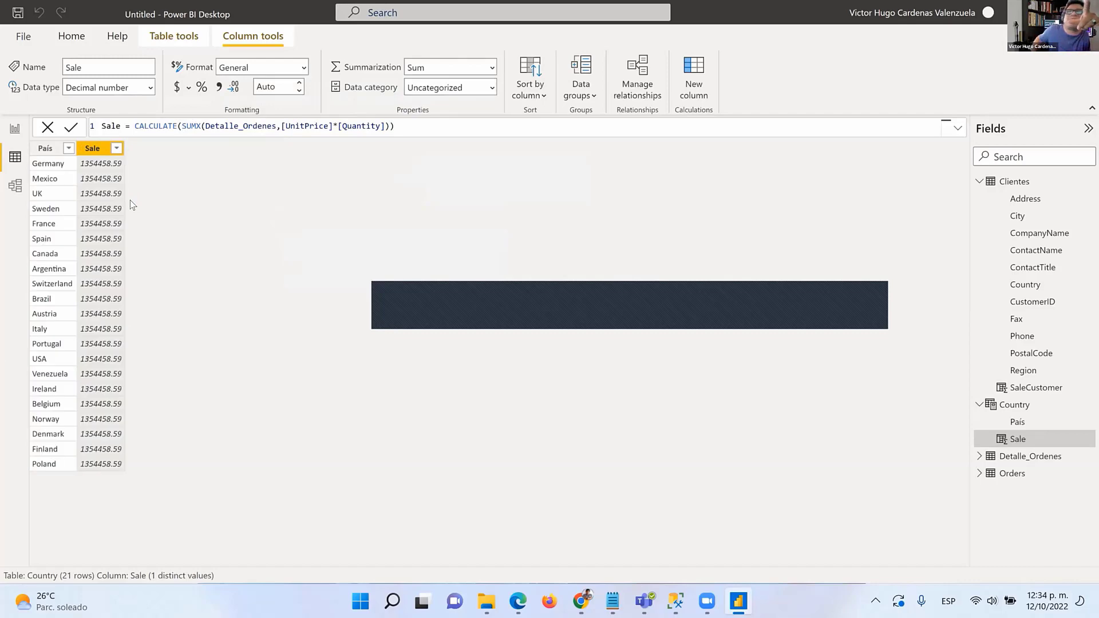
Check the model and the report's country sales table, and open a filter argument after SUMX in the Sale formula.
left_click(13, 187)
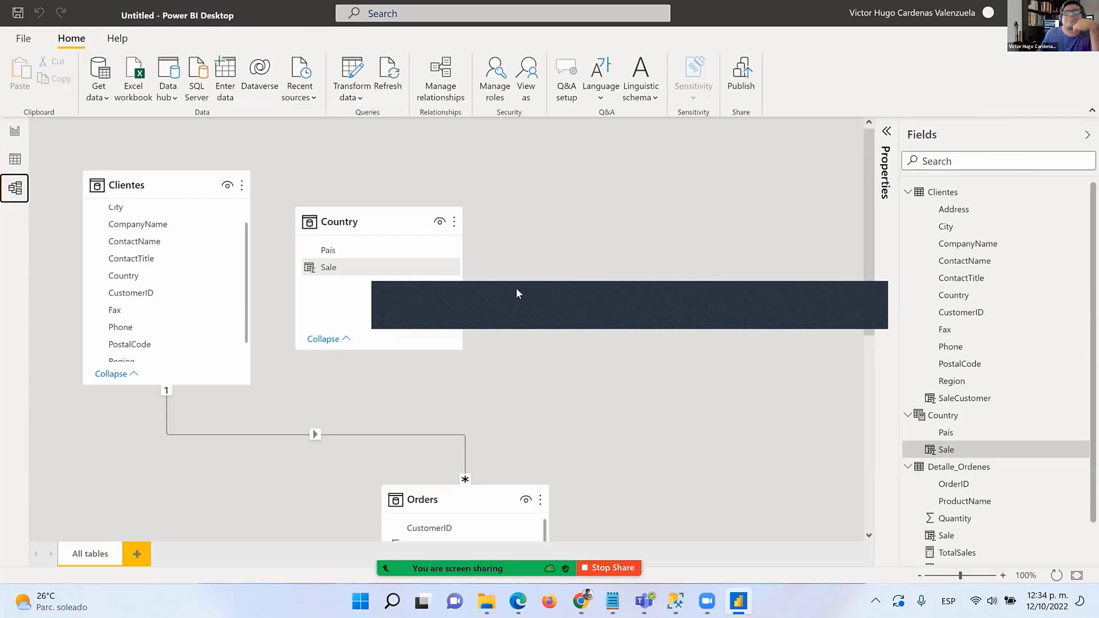
left_click(15, 131)
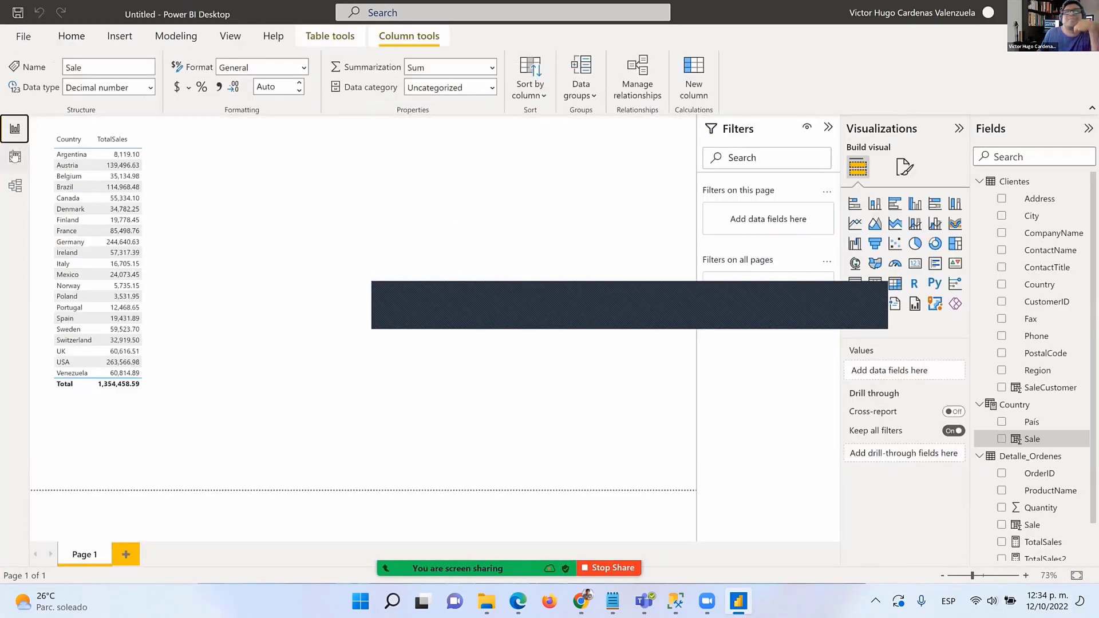
left_click(15, 156)
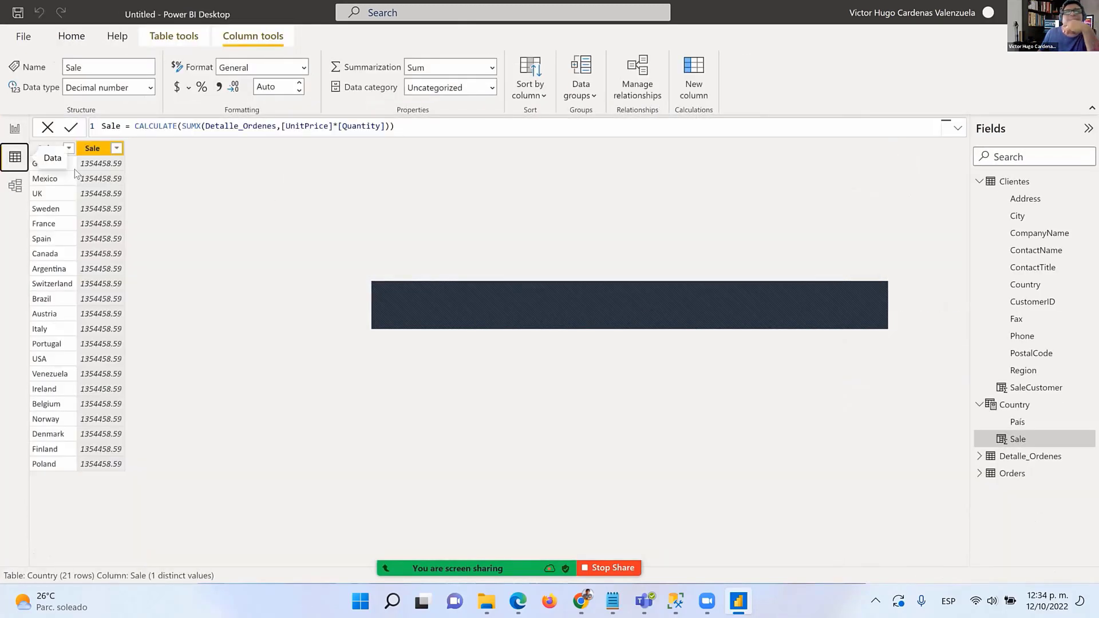
left_click(391, 126)
type(",")
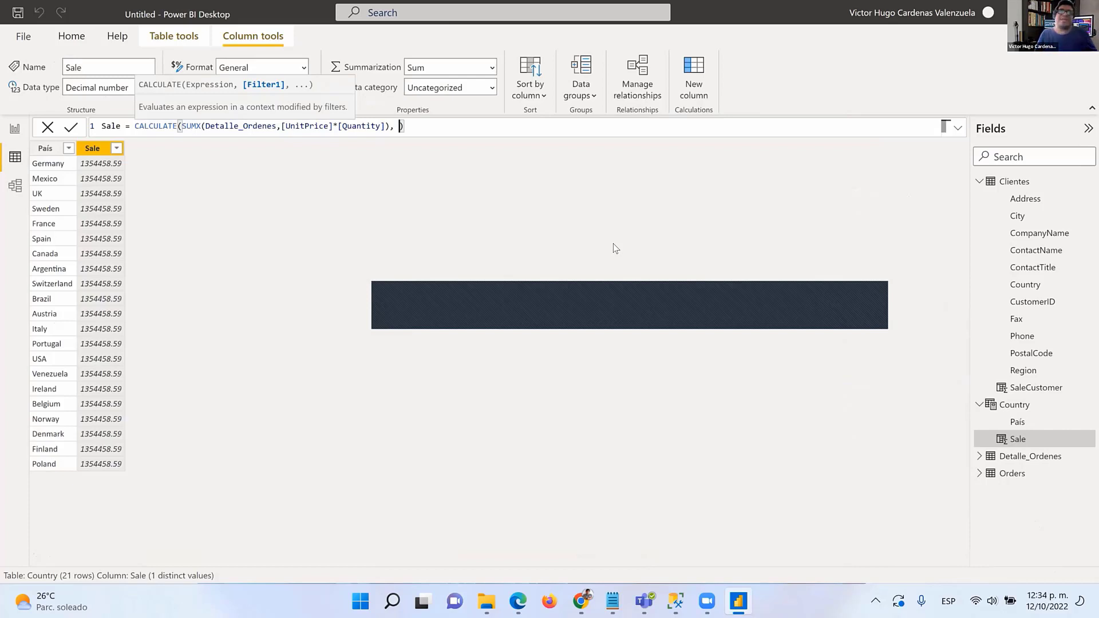
type("co")
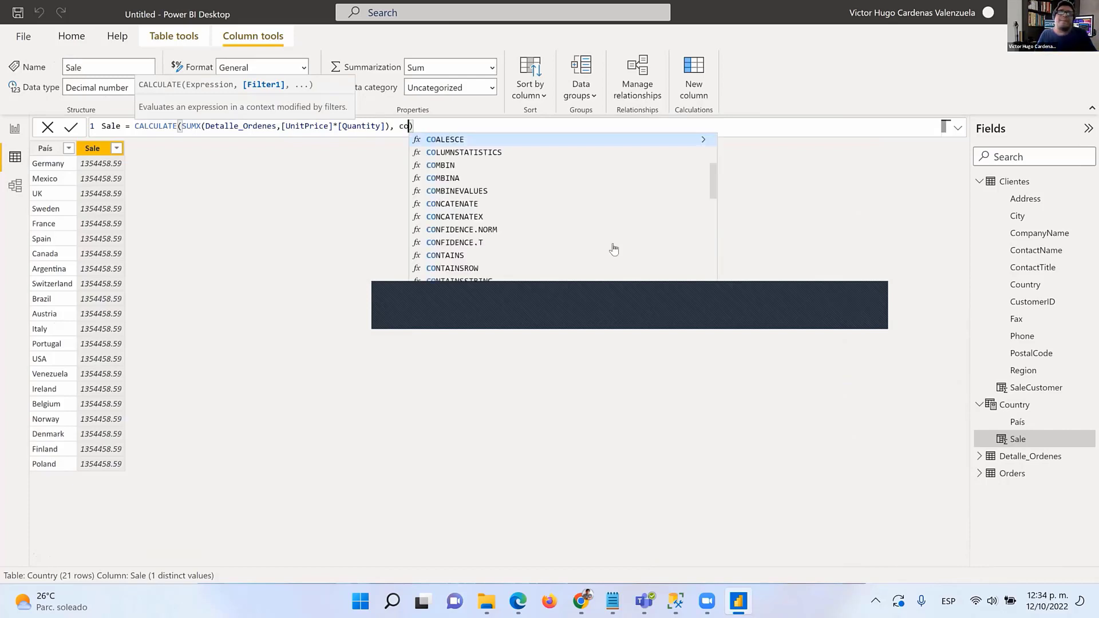
key("BackSpace")
key("BackSpace")
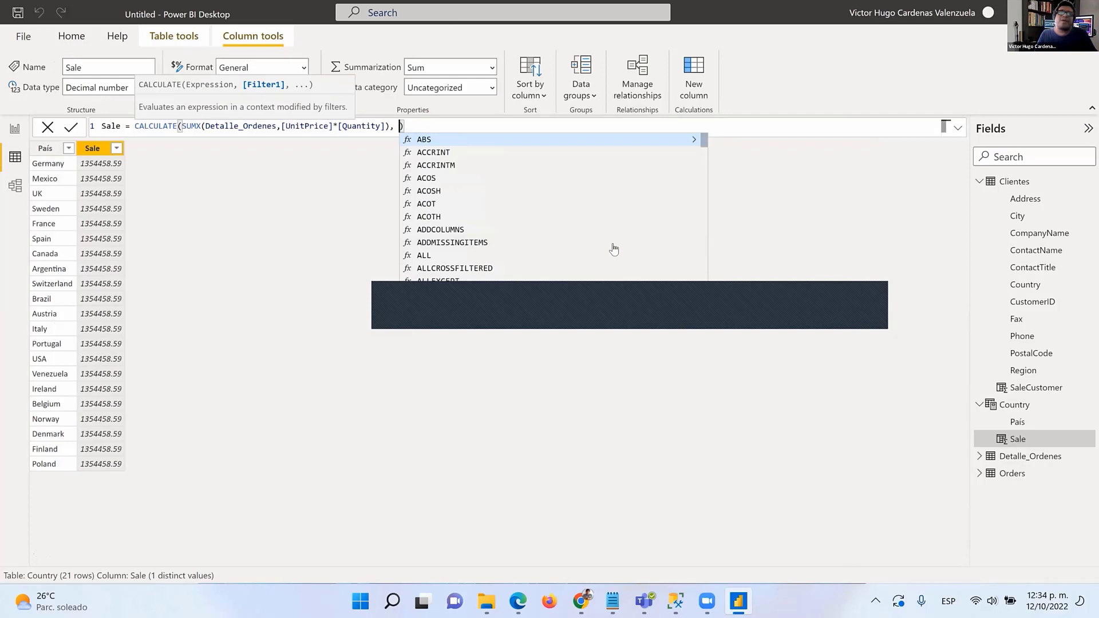
Insert Clientes[Country] as the column of the CALCULATE filter in the Sale formula.
type("Cus")
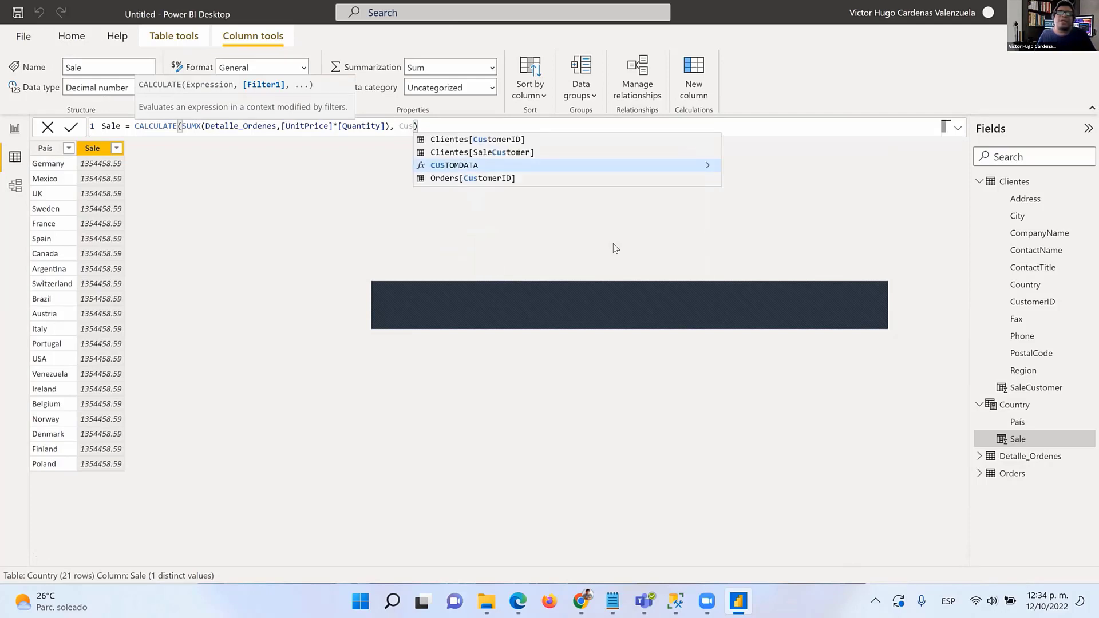
key("BackSpace")
key("BackSpace")
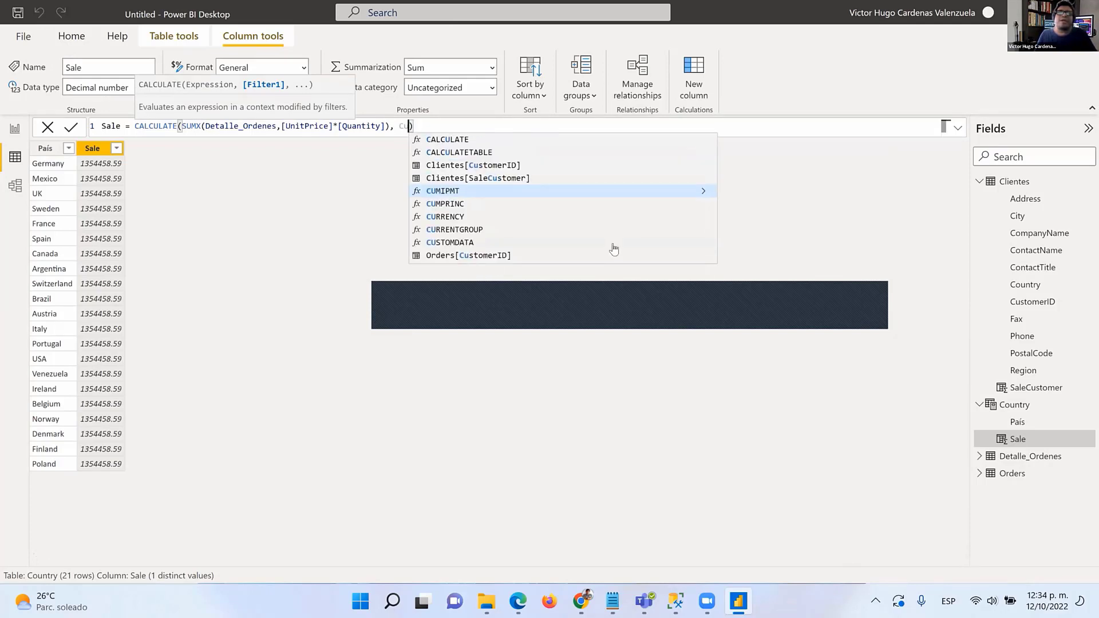
type("lientes")
key("Down")
key("Down")
key("Down")
key("Down")
key("Down")
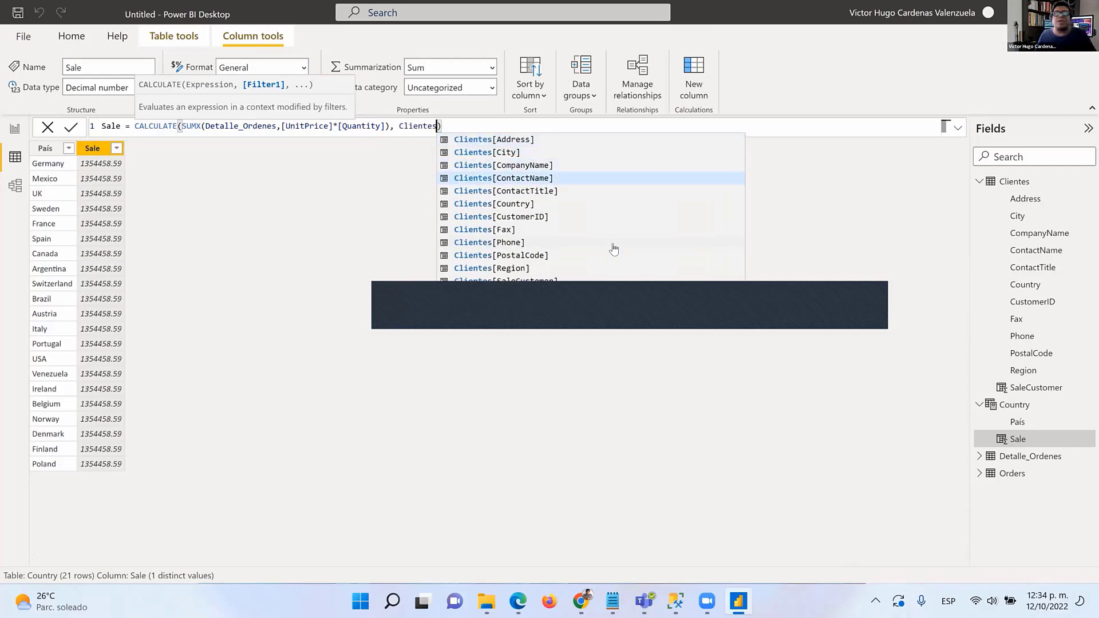
key("Tab")
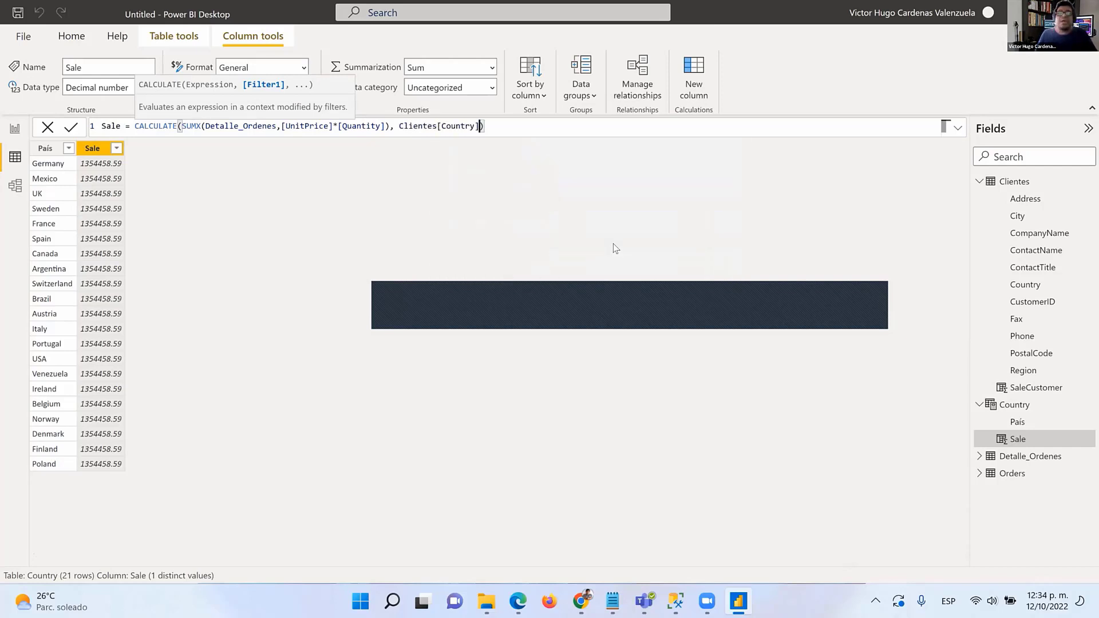
Try to filter the Sale formula with Clientes[Country]=[País] and commit it.
type("=")
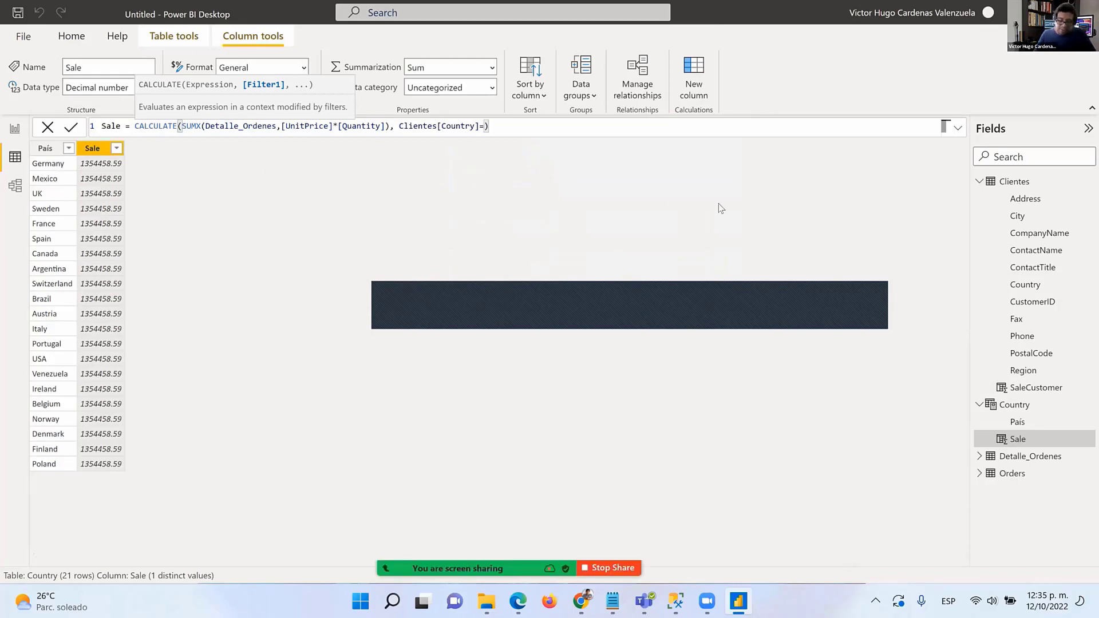
type("[")
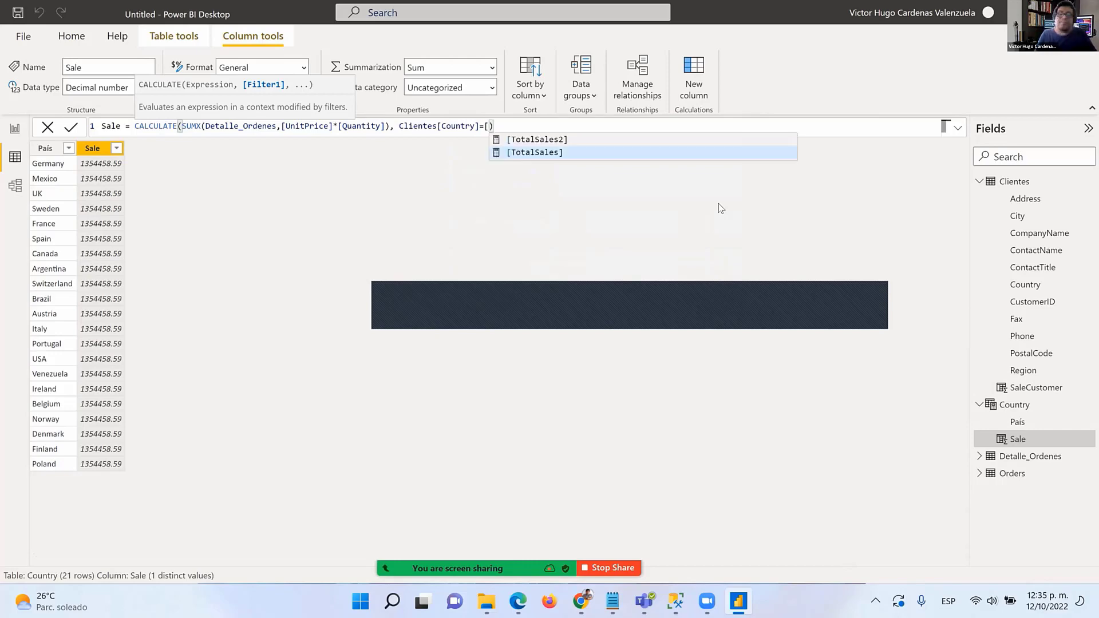
type("P")
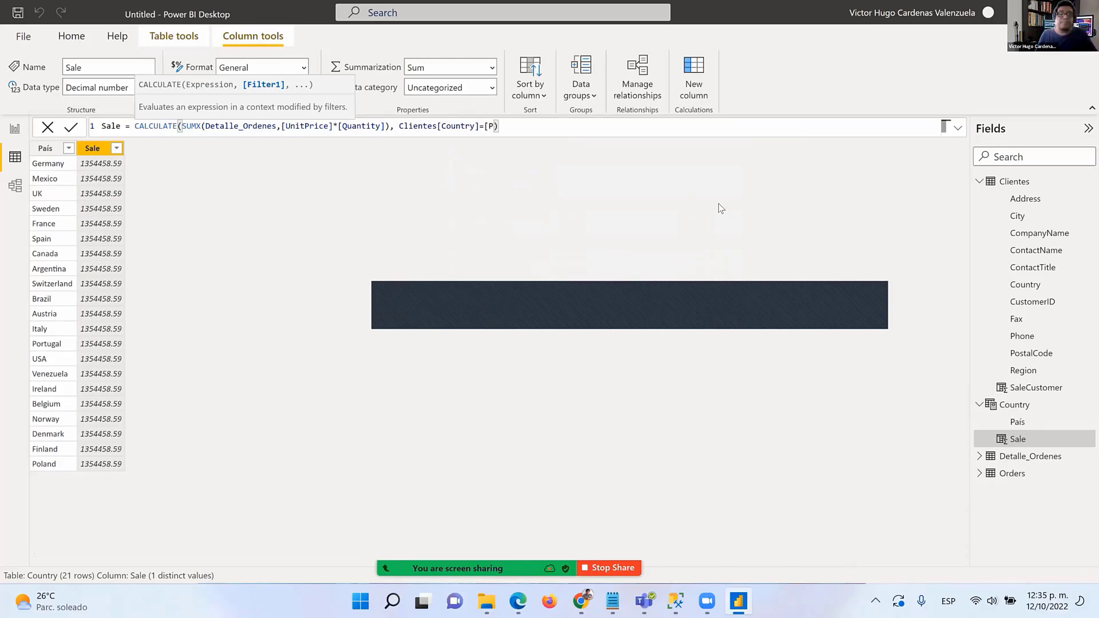
type("aís]")
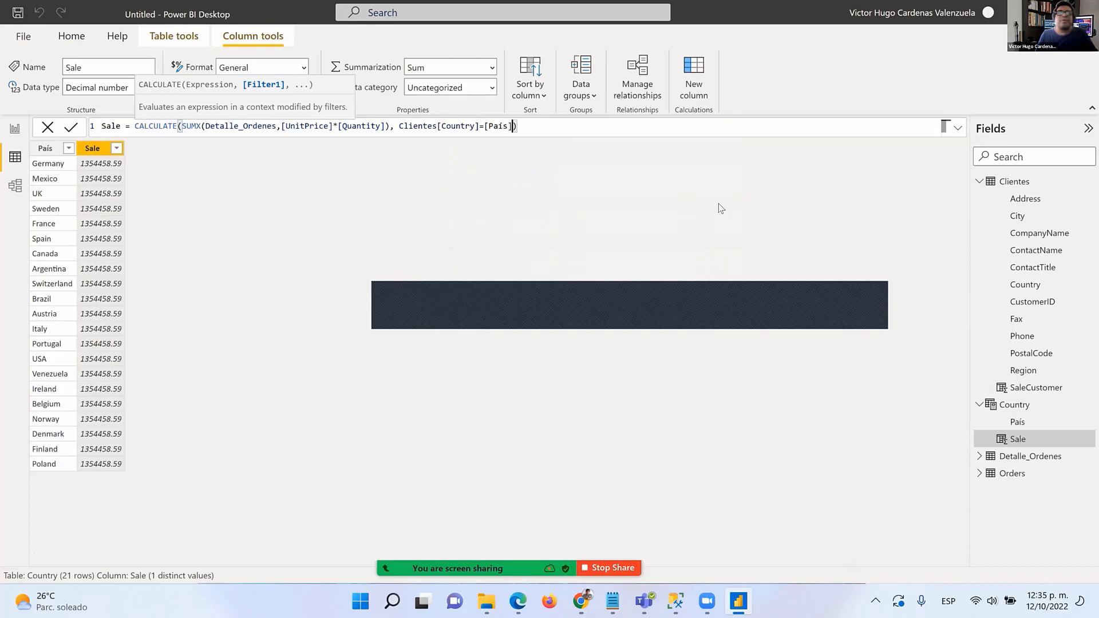
key("Return")
key("Return")
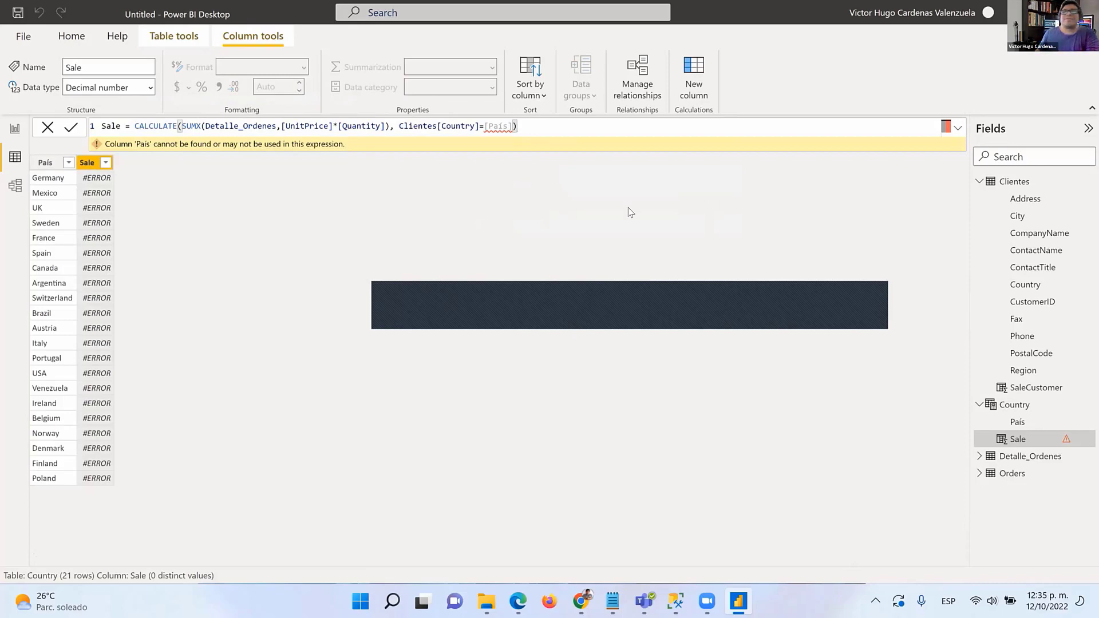
Replace [País] in the Sale formula's country filter with the text value "México".
left_click_drag(484, 126, 514, 126)
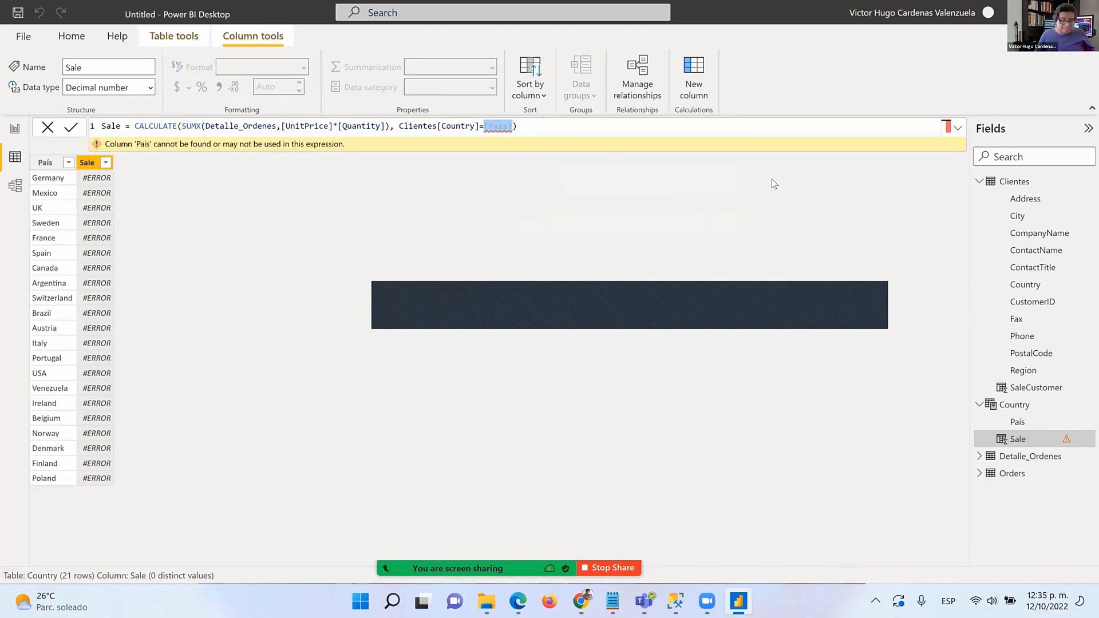
type("\"")
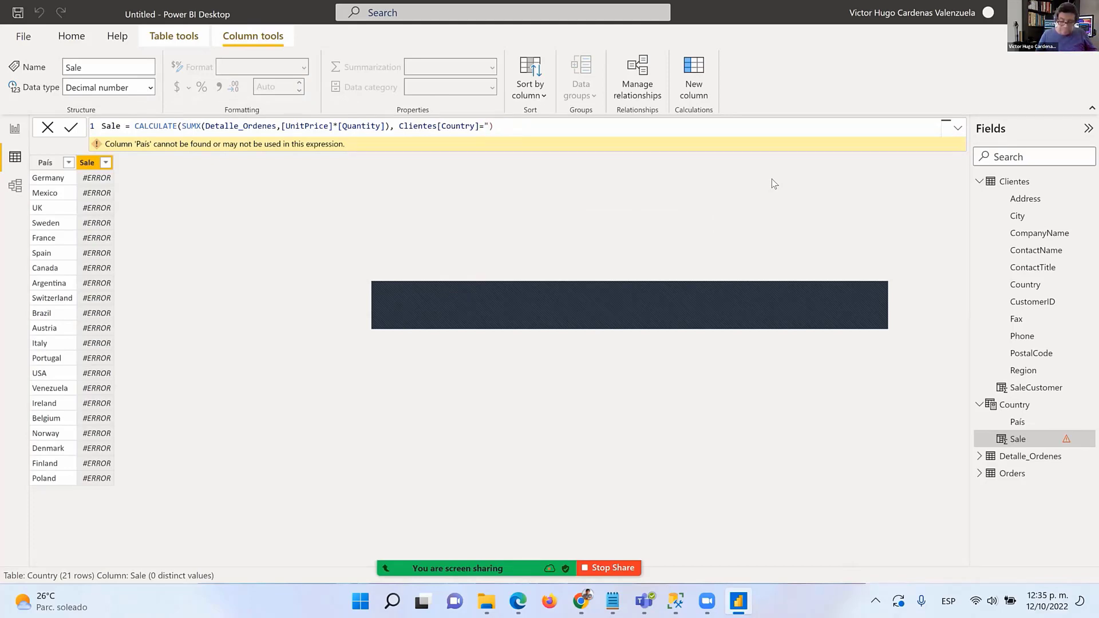
type("México\"")
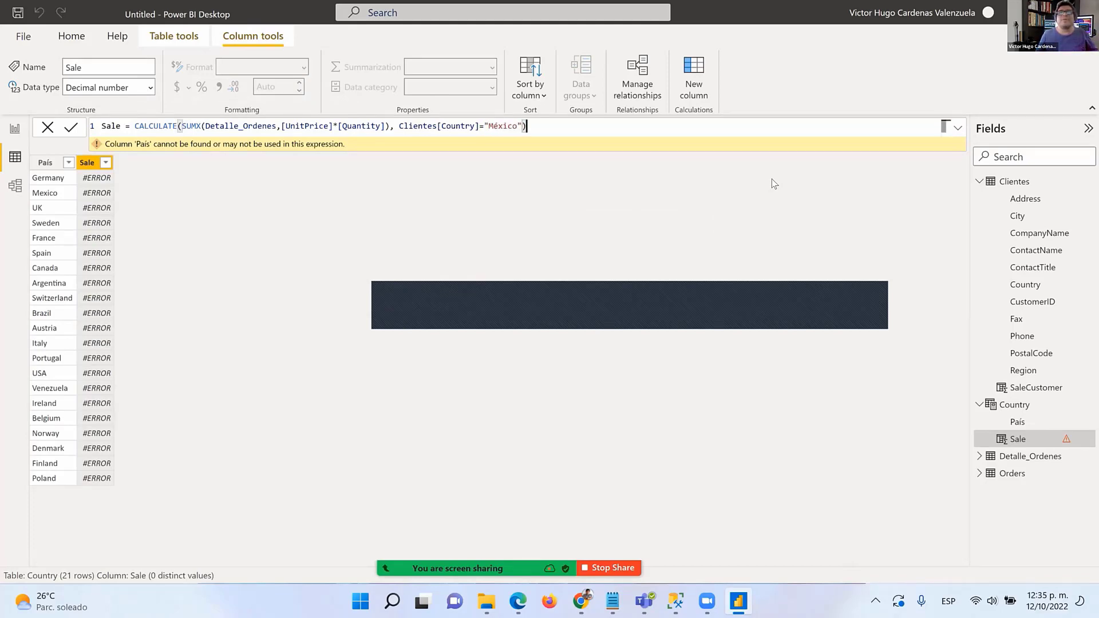
Correct the country filter value in the Sale formula to "Mexico" and commit the formula.
key("Return")
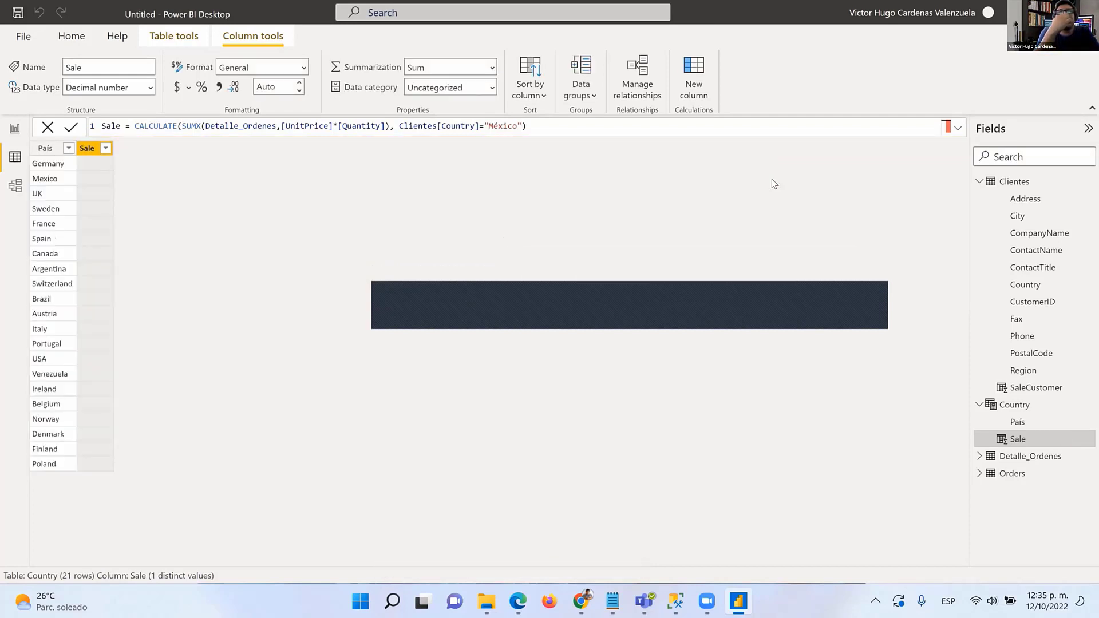
double_click(494, 126)
type("Mexico")
key("Return")
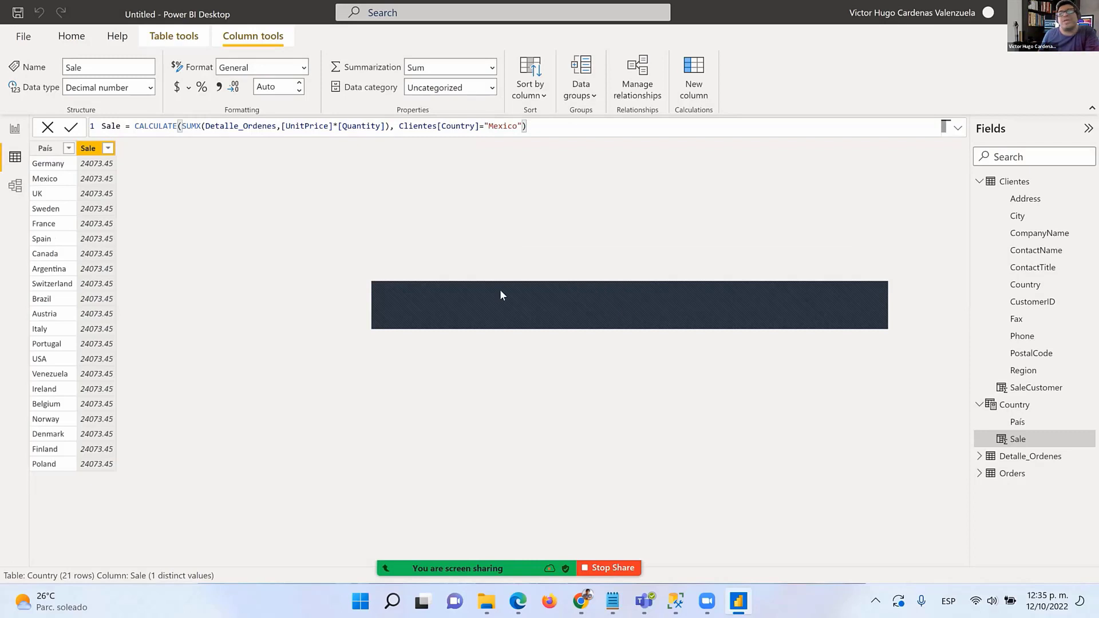
left_click_drag(400, 116, 547, 143)
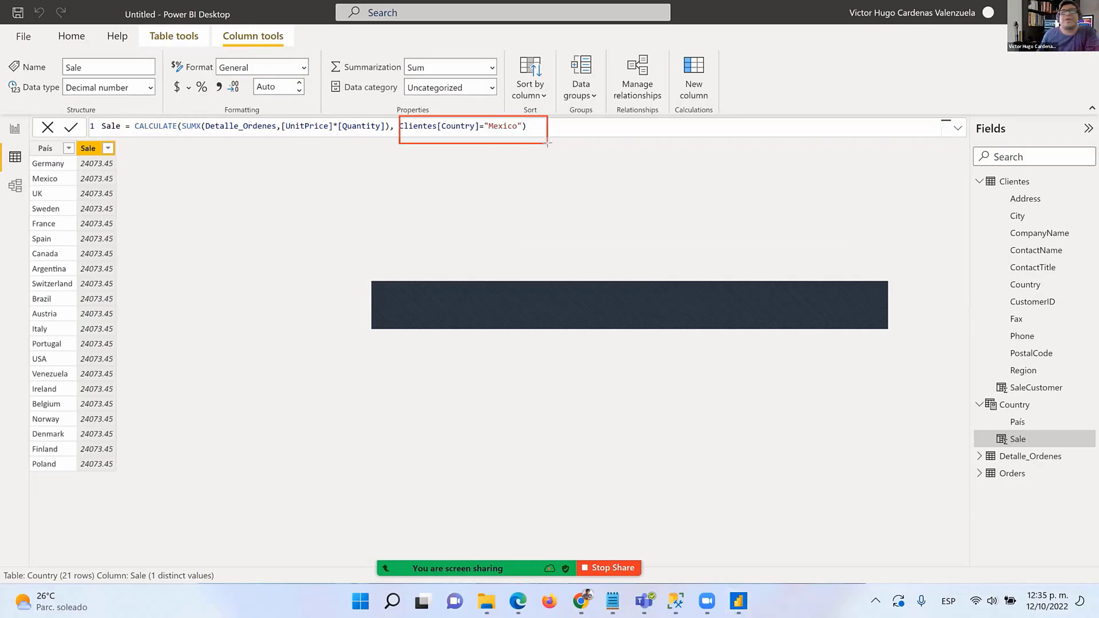
mouse_move(484, 117)
left_mouse_down()
mouse_move(487, 136)
mouse_move(526, 136)
left_mouse_up()
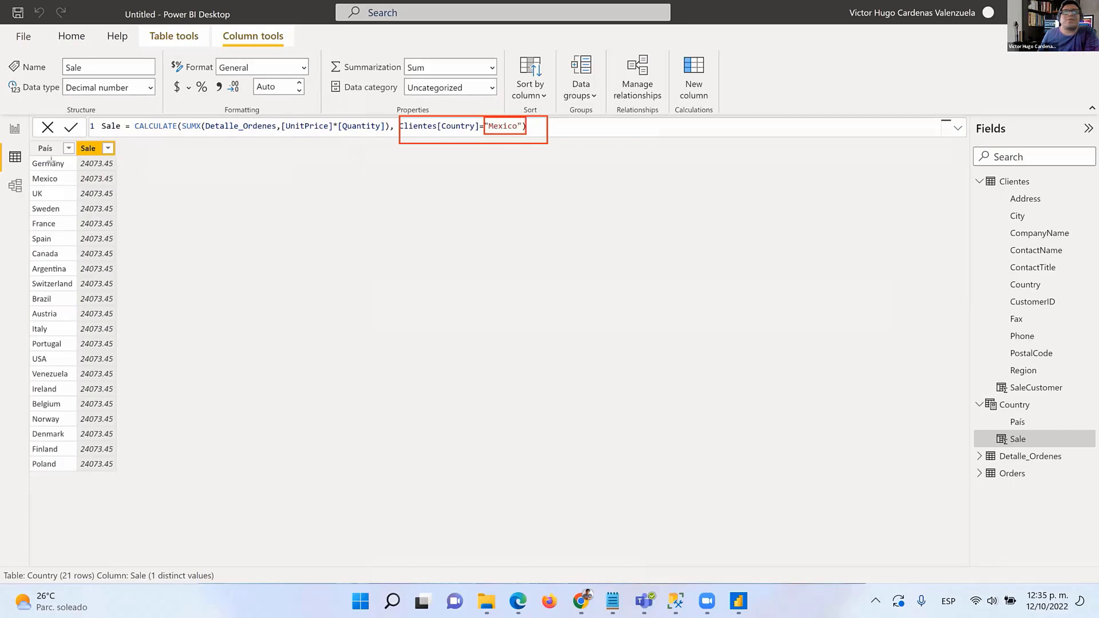
mouse_move(29, 155)
left_mouse_down()
mouse_move(59, 165)
mouse_move(50, 199)
left_mouse_up()
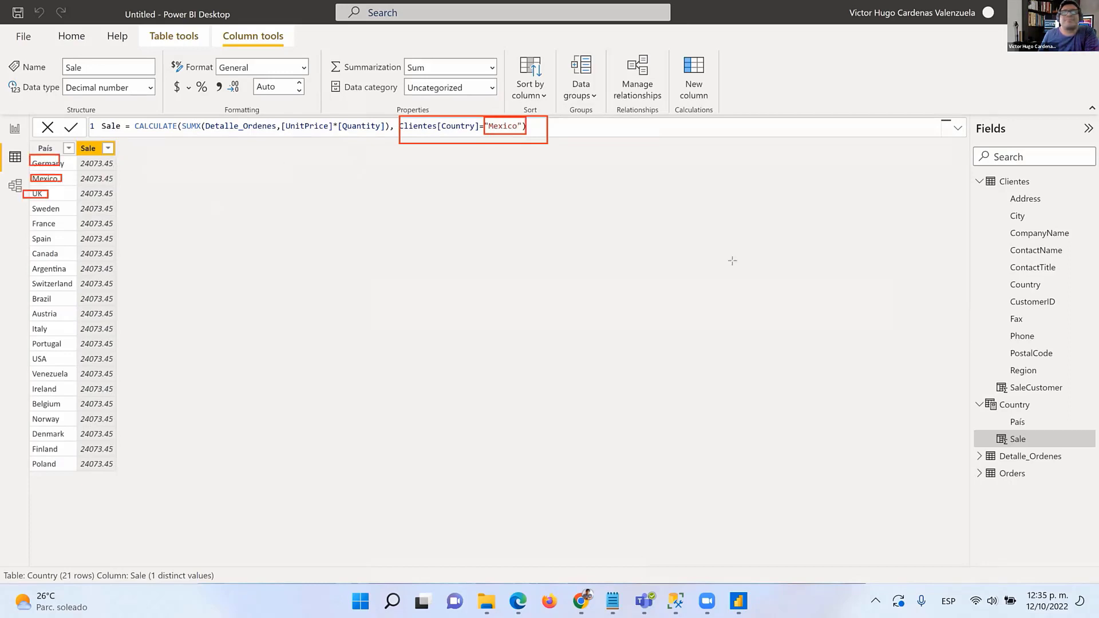
left_click(382, 306)
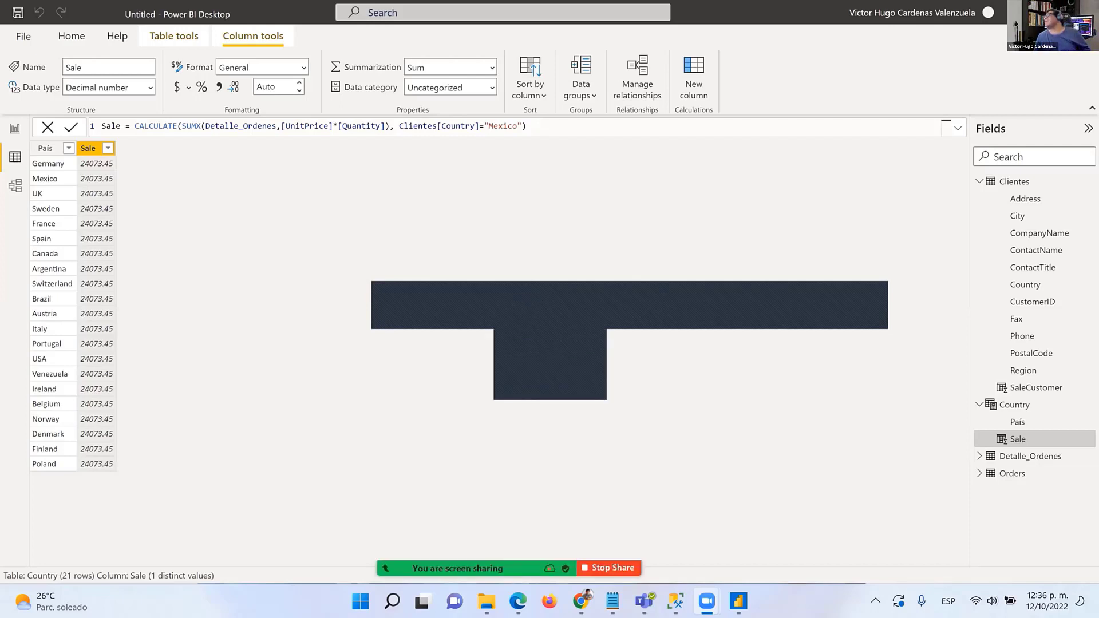
key("alt+Tab")
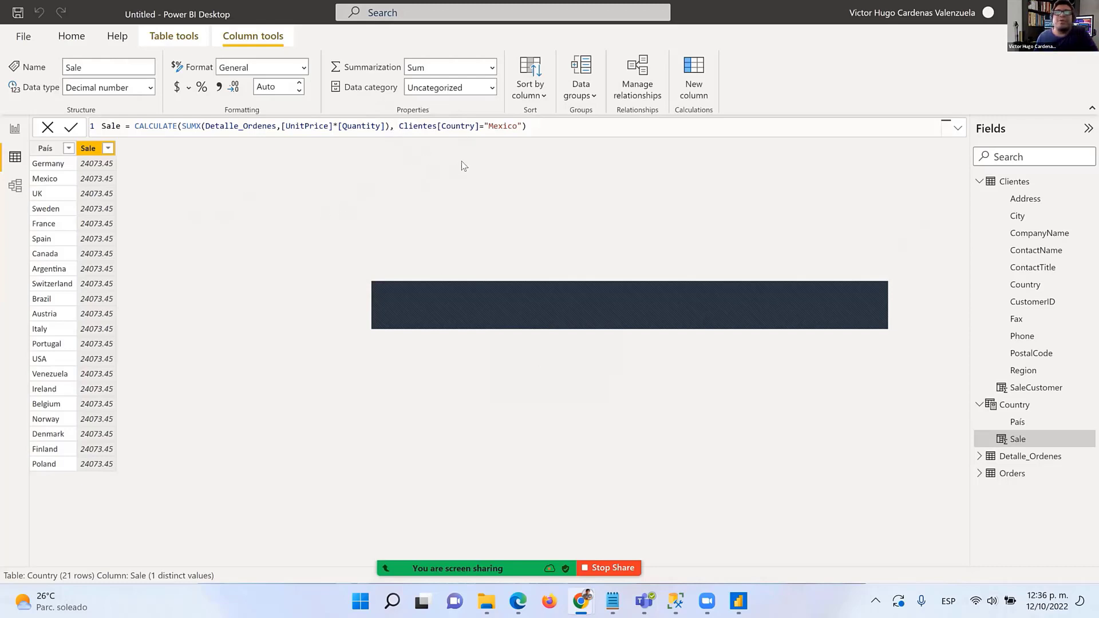
Remove the Clientes[Country] filter argument from the Sale formula, leaving only SUMX inside CALCULATE, and commit it.
double_click(495, 127)
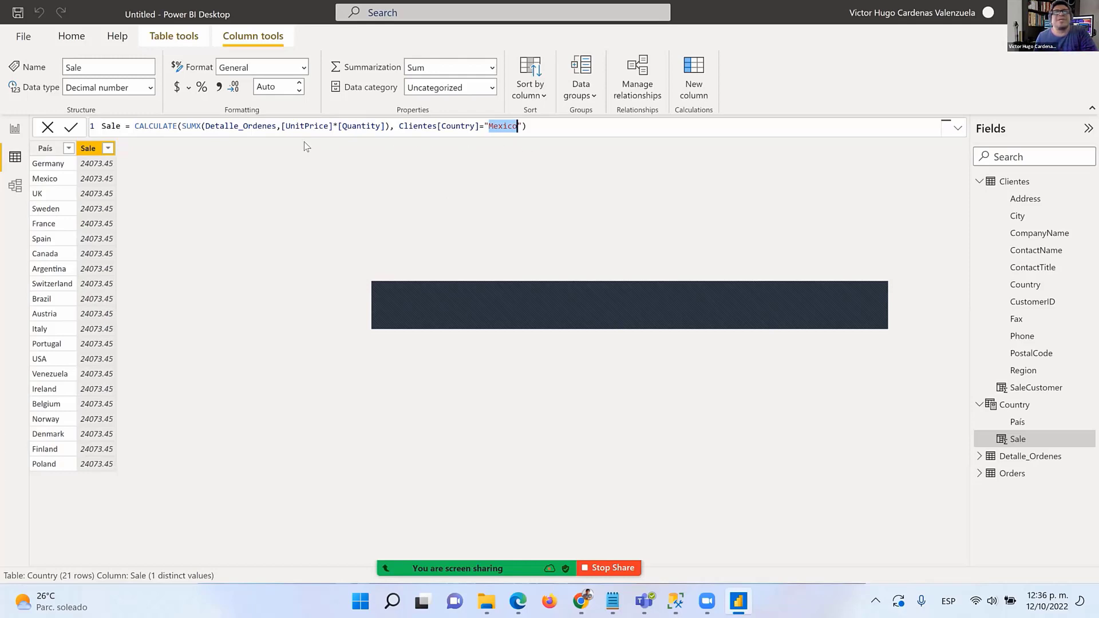
left_click_drag(390, 127, 521, 128)
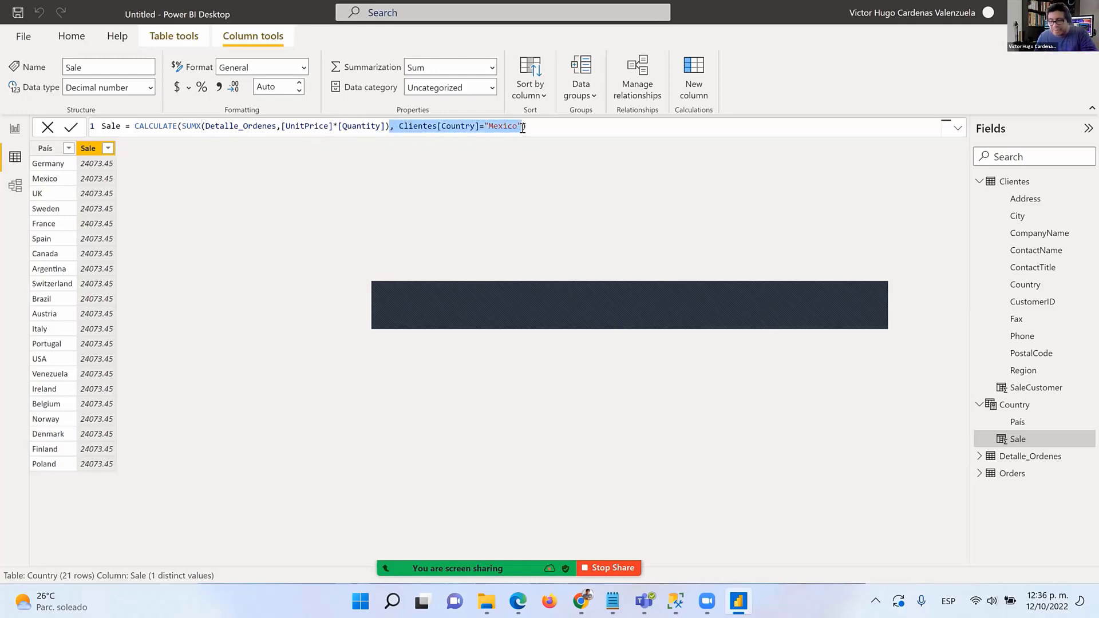
key("BackSpace")
key("Return")
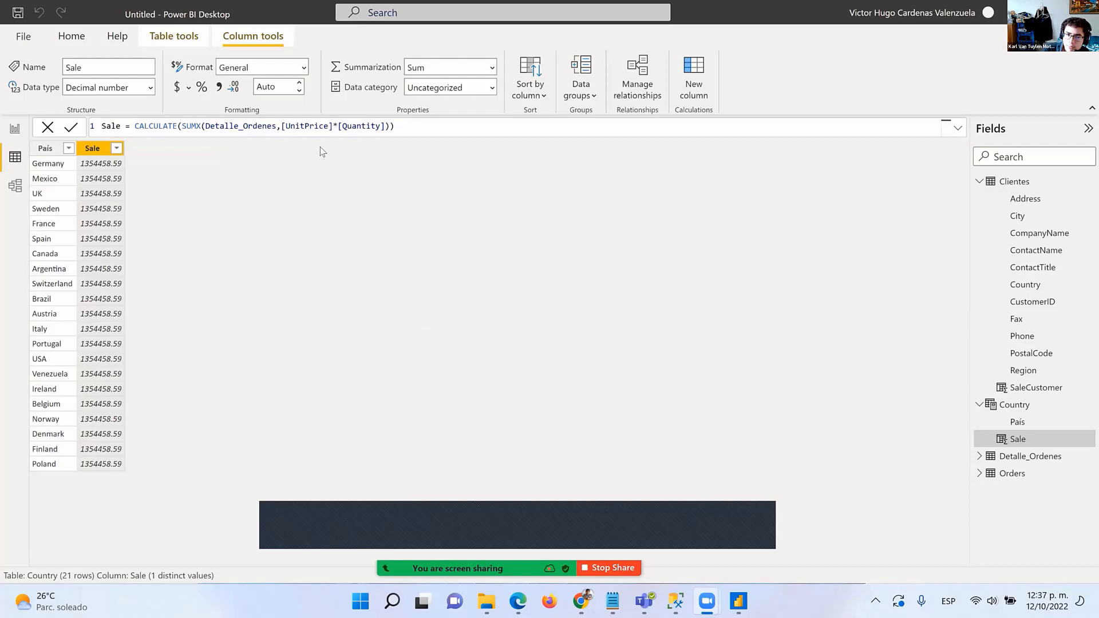
In the model diagram, move the Country table farther from Clientes and locate the País and Country columns to match.
left_click(15, 186)
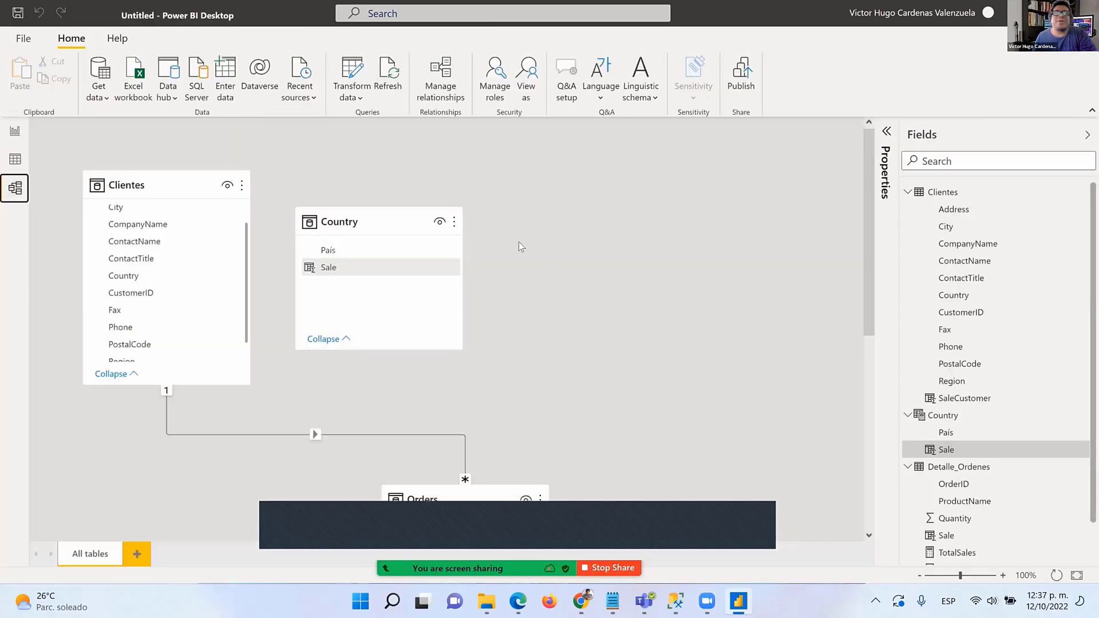
left_click_drag(377, 190, 414, 152)
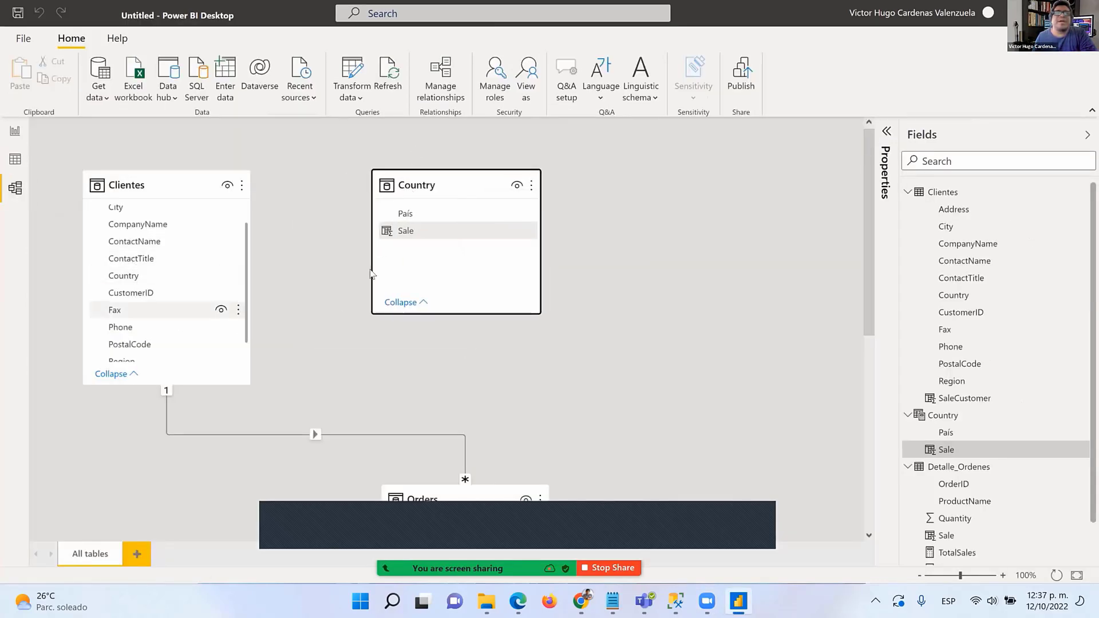
left_click(404, 214)
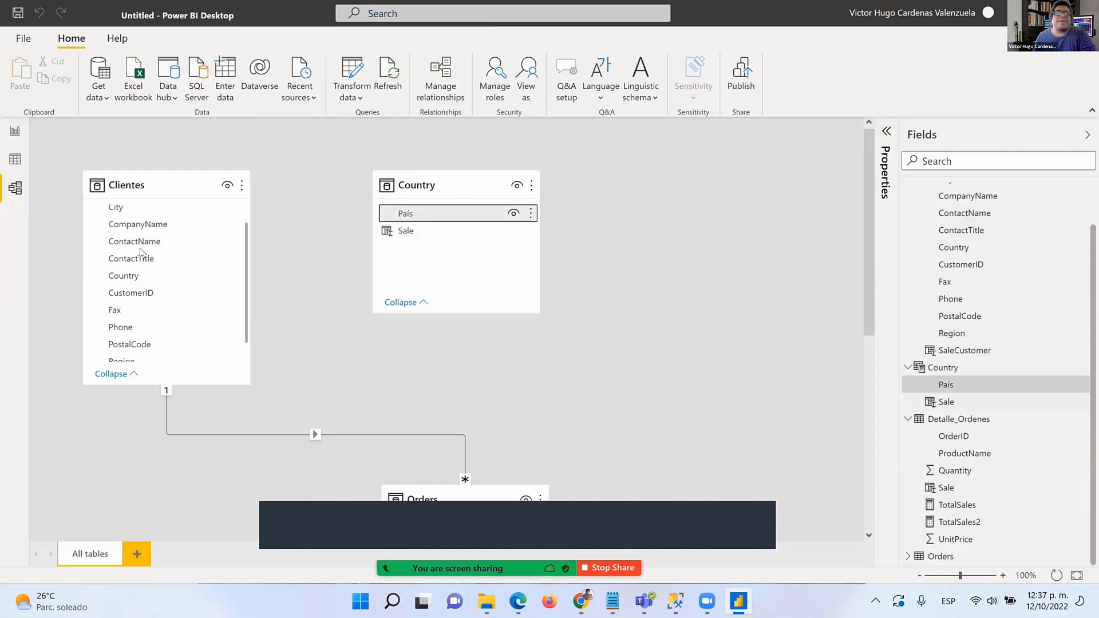
scroll(148, 268, "down", 1)
scroll(145, 309, "up", 1)
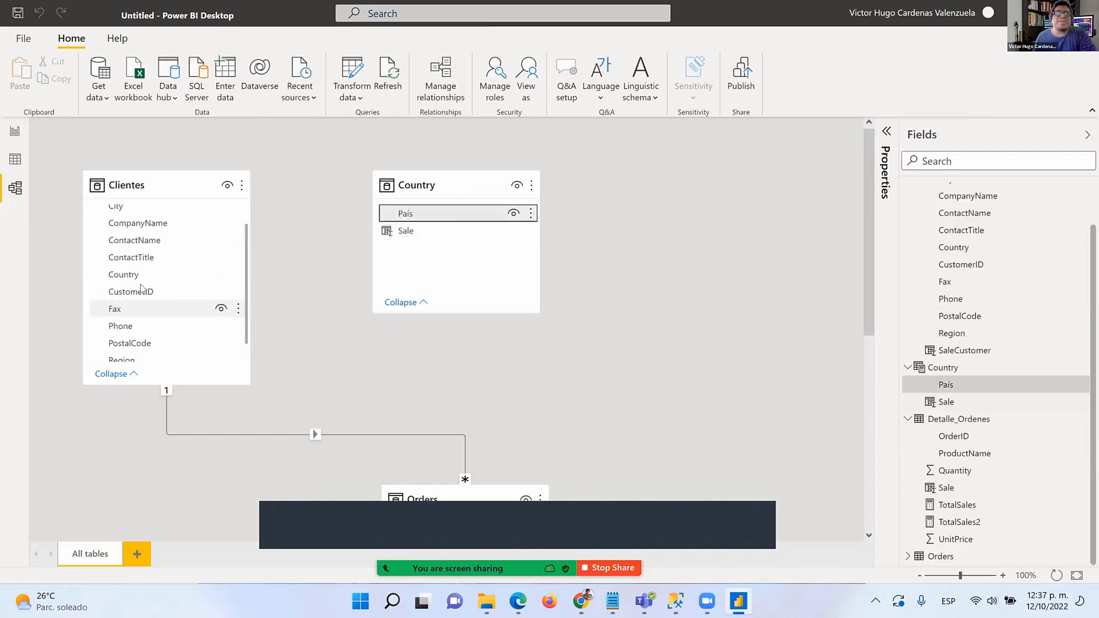
left_click(141, 277)
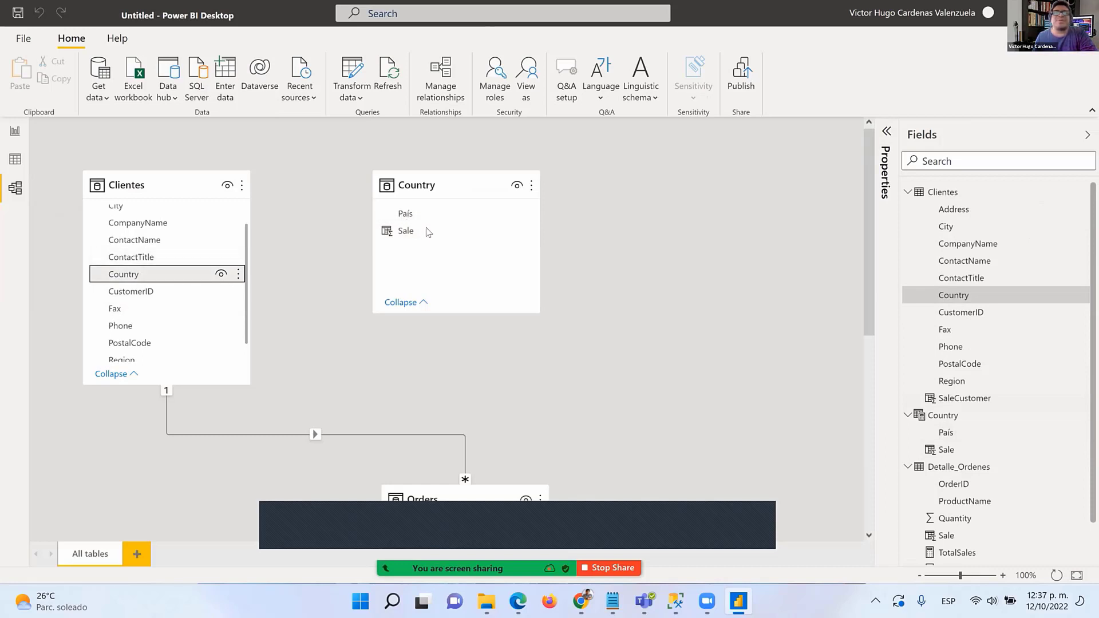
Create a relationship in the model between Country in the Clientes table and País in the Country table.
left_click(15, 162)
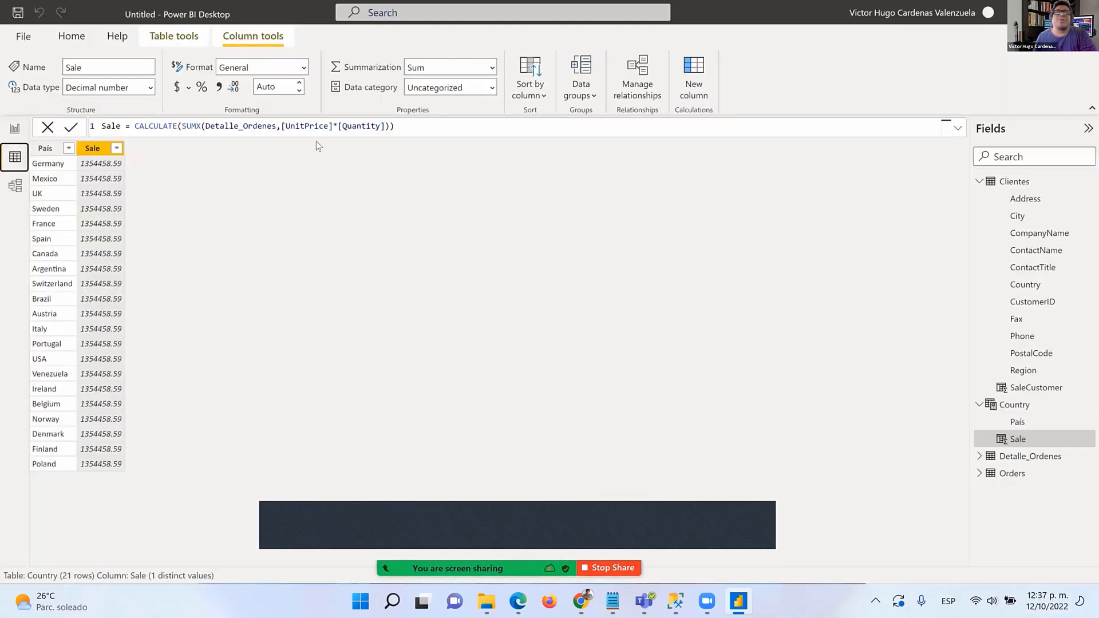
left_click(15, 184)
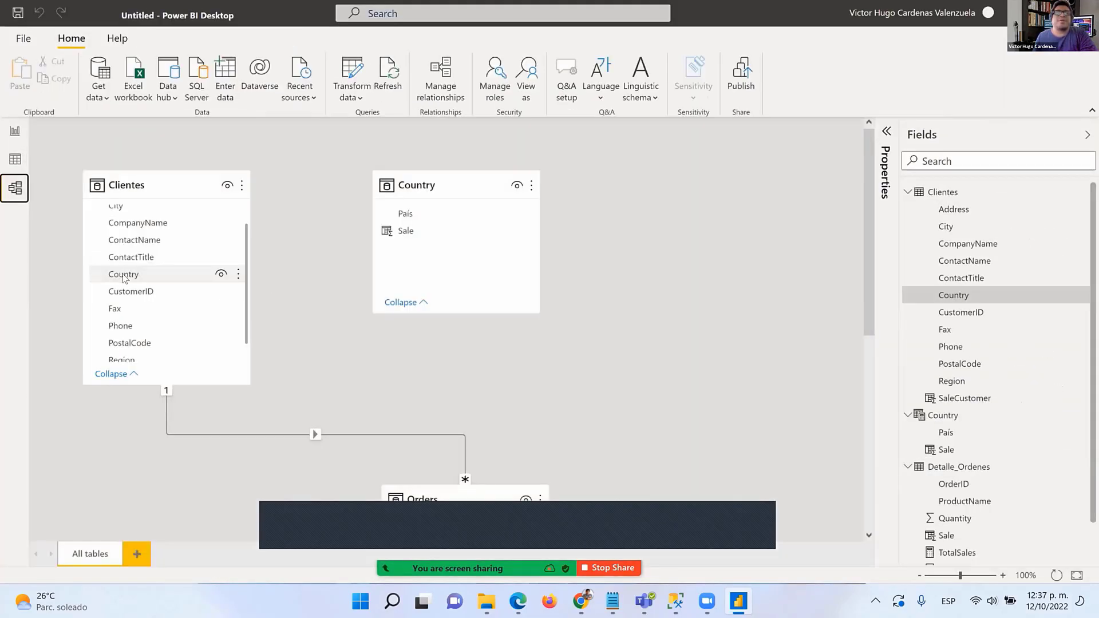
left_click_drag(128, 278, 402, 216)
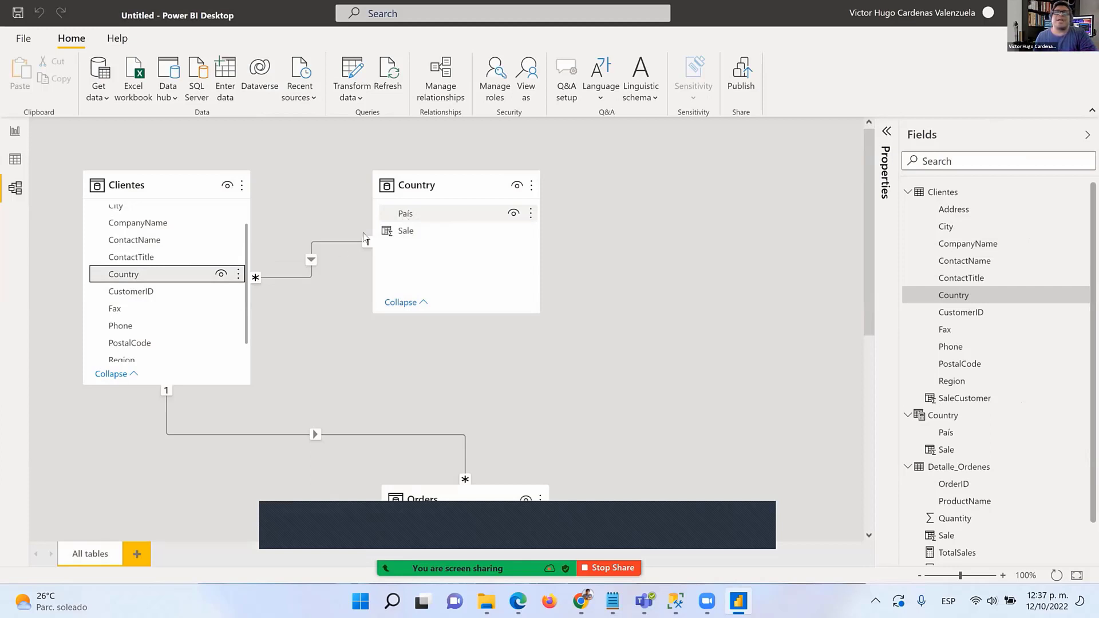
Return to the Country table's data and widen its País and Sale columns.
left_click(14, 161)
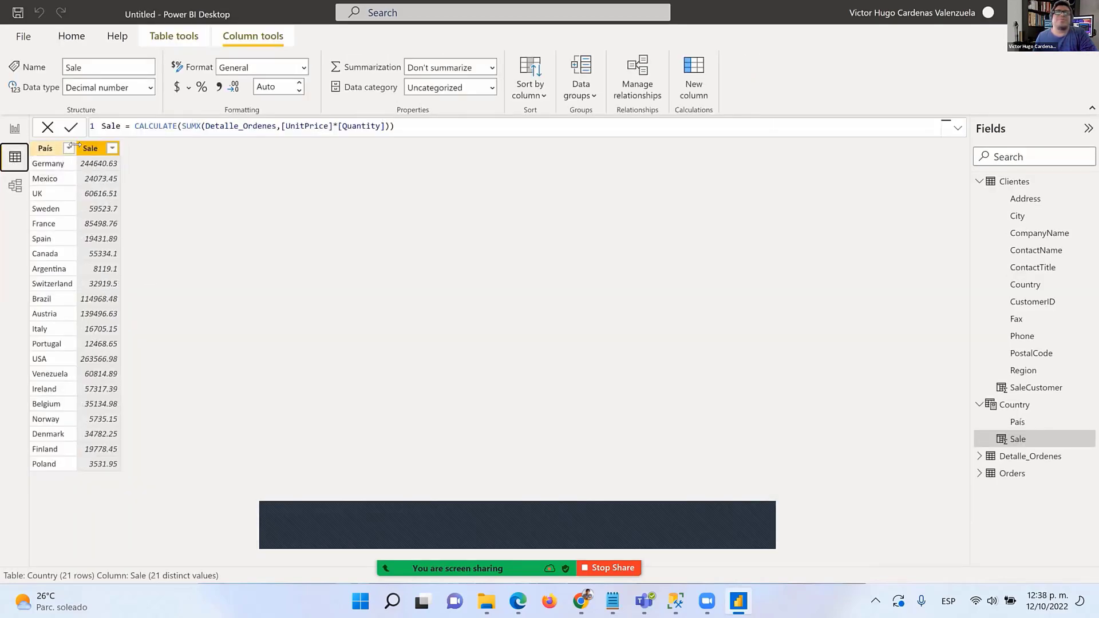
left_click_drag(76, 147, 128, 150)
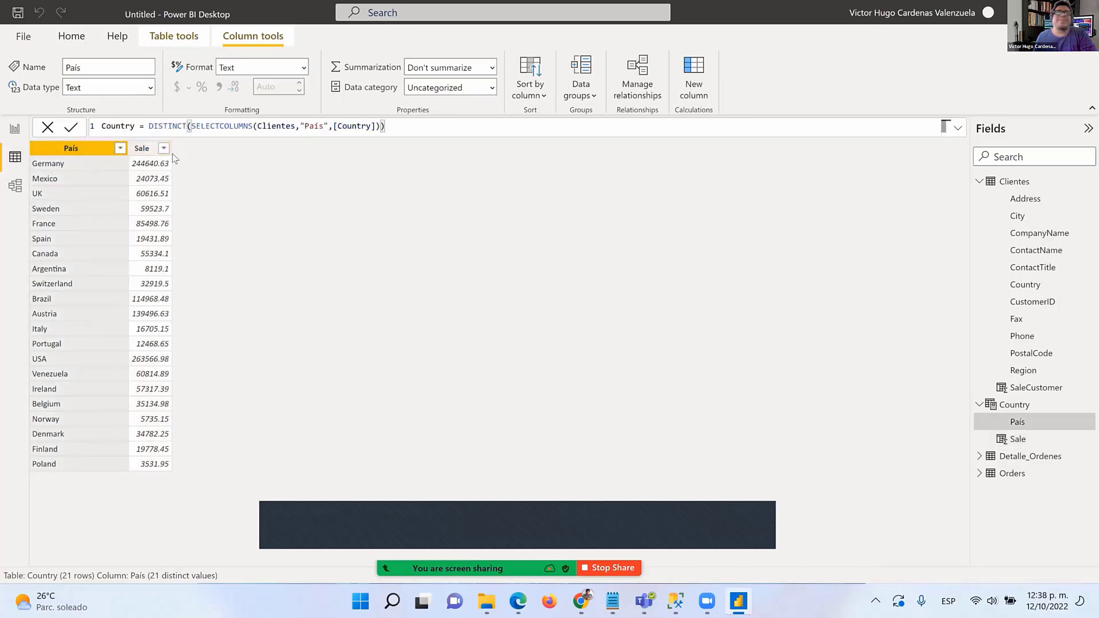
left_click(146, 148)
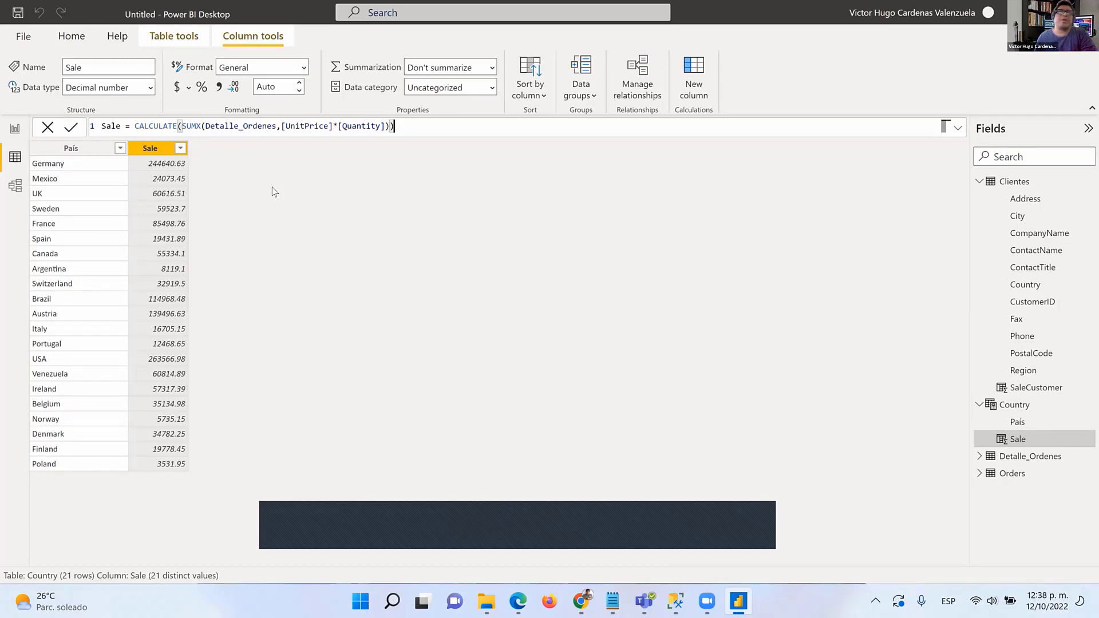
Add a new calculated column named OrderNumber to the Country table.
left_click(178, 38)
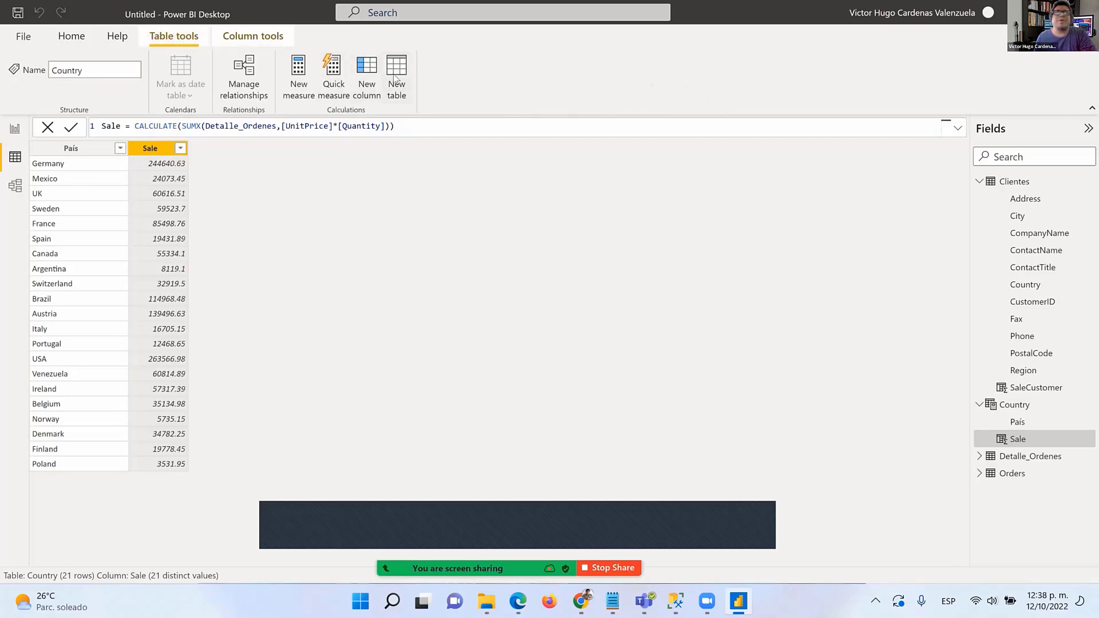
left_click(367, 85)
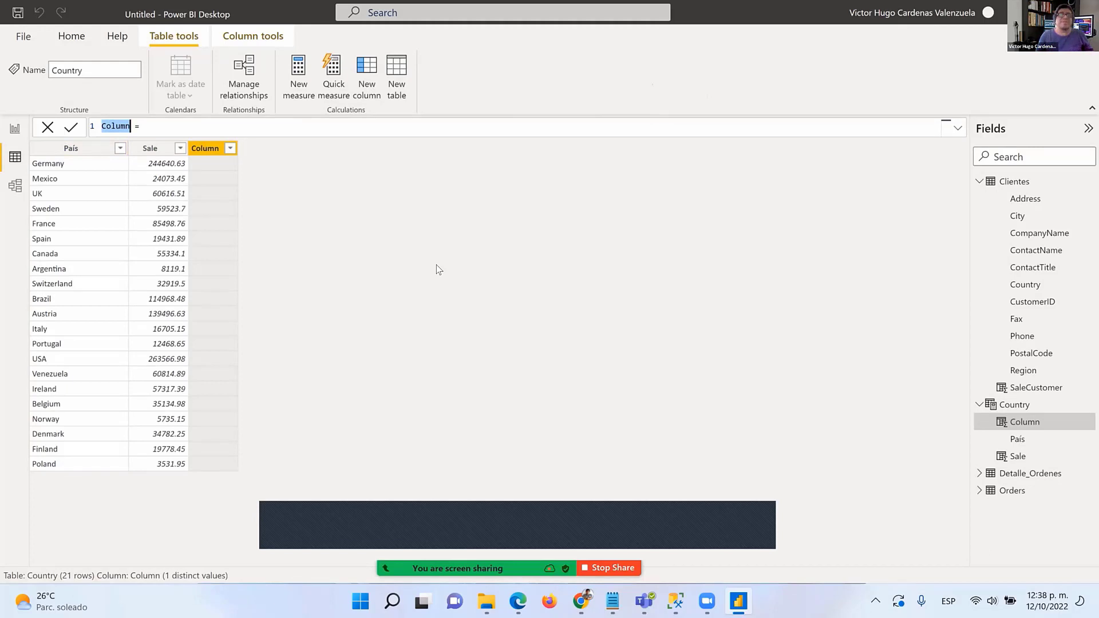
type("ORder")
key("BackSpace")
key("BackSpace")
key("BackSpace")
key("BackSpace")
type("rderNumber")
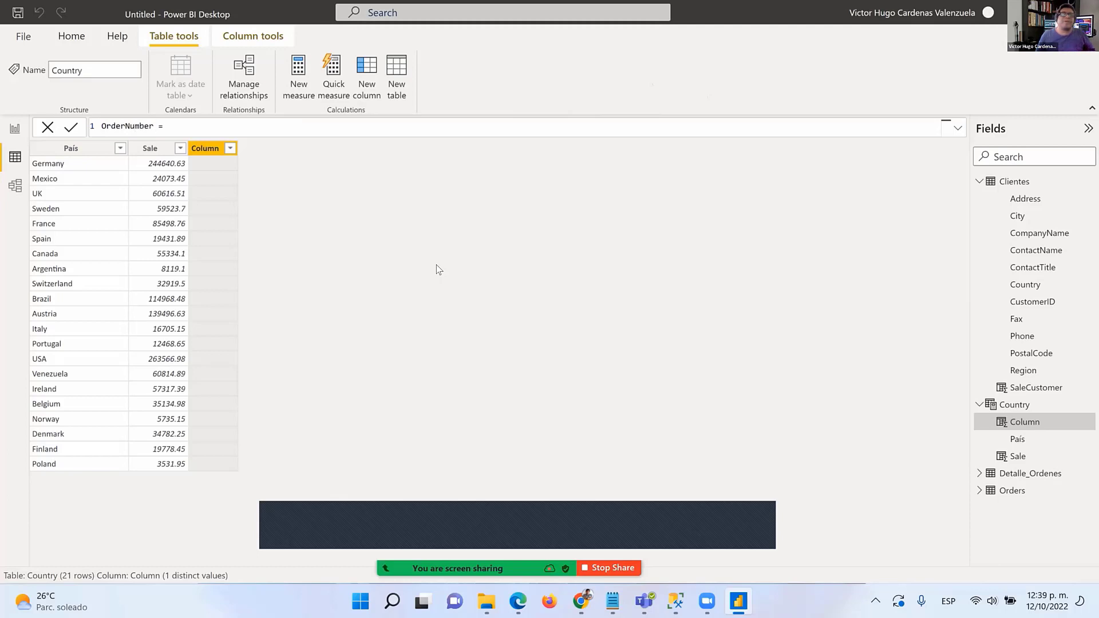
Begin the OrderNumber formula with CALCULATE around a COUNTX over the Orders table.
key("End")
type("ca")
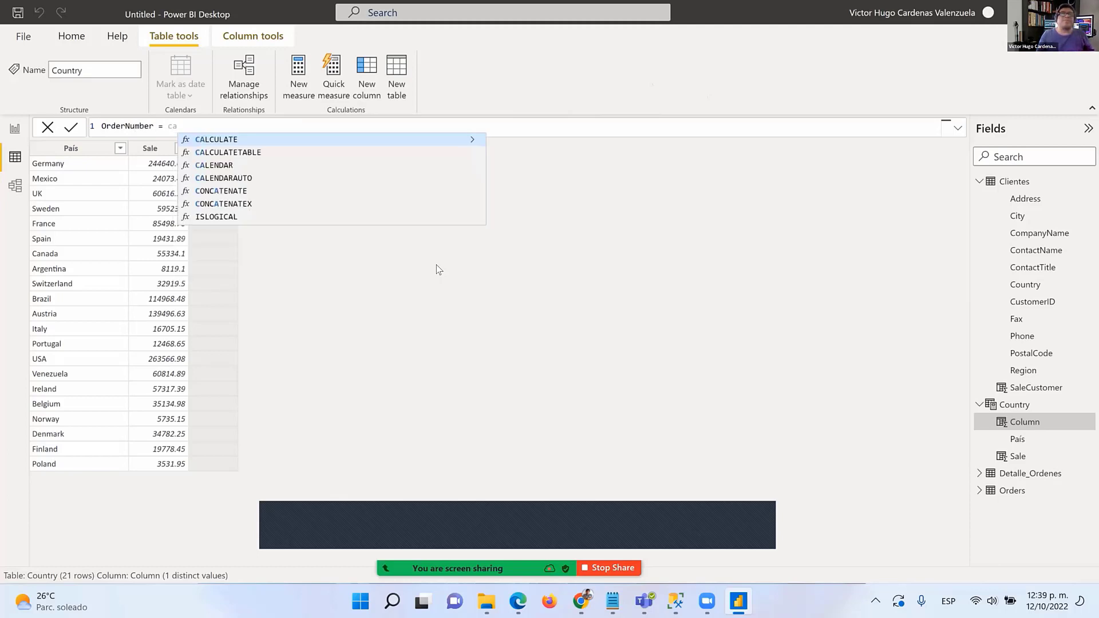
key("Tab")
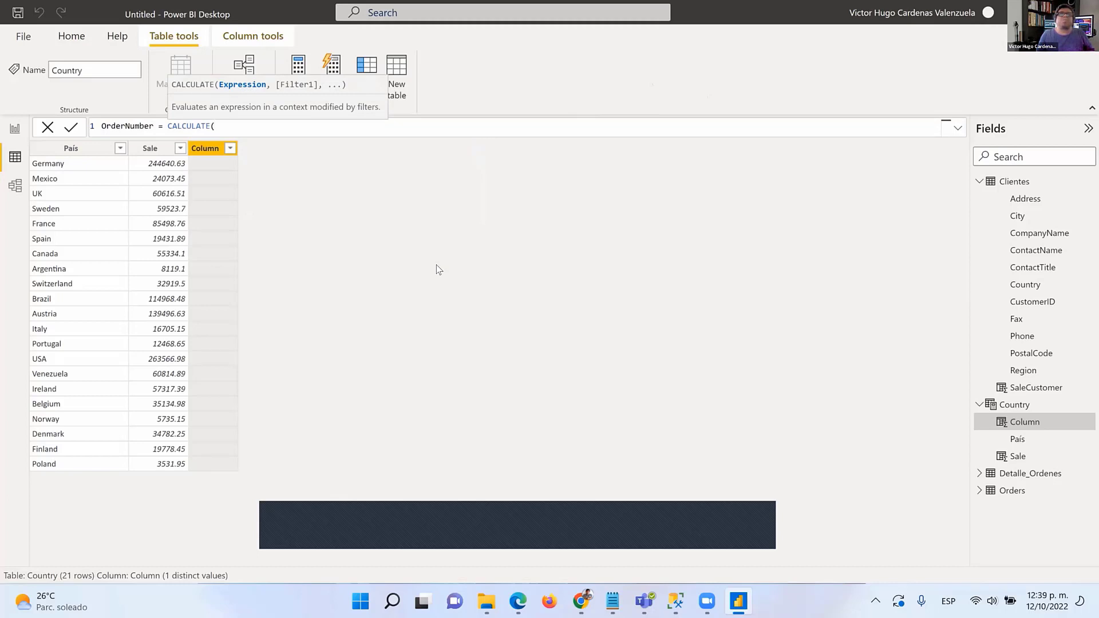
type("Count")
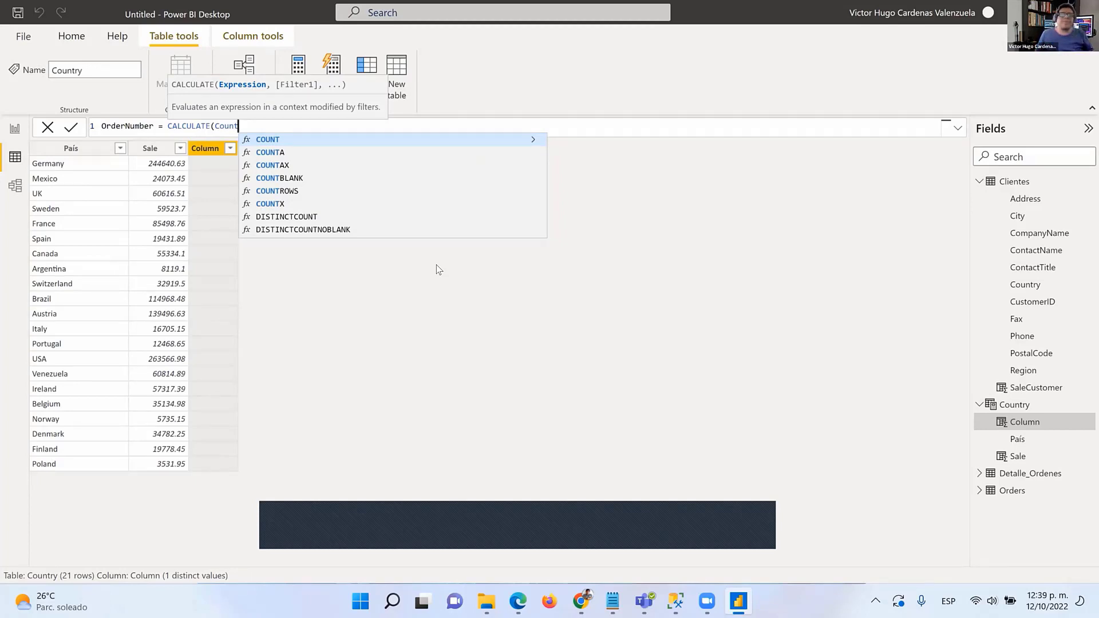
left_click(270, 205)
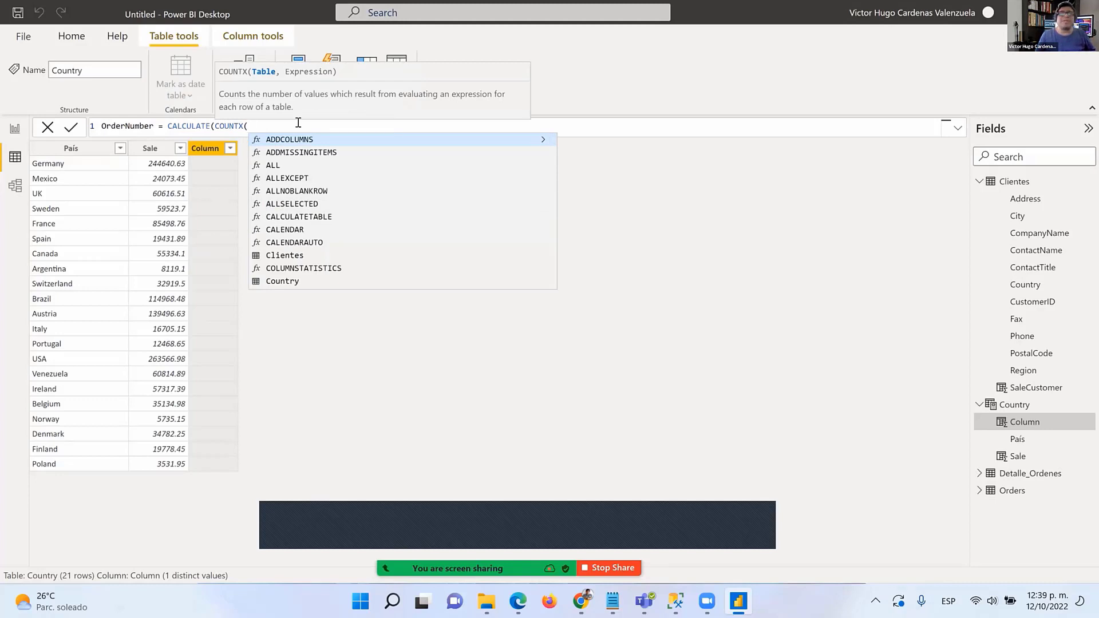
type("O")
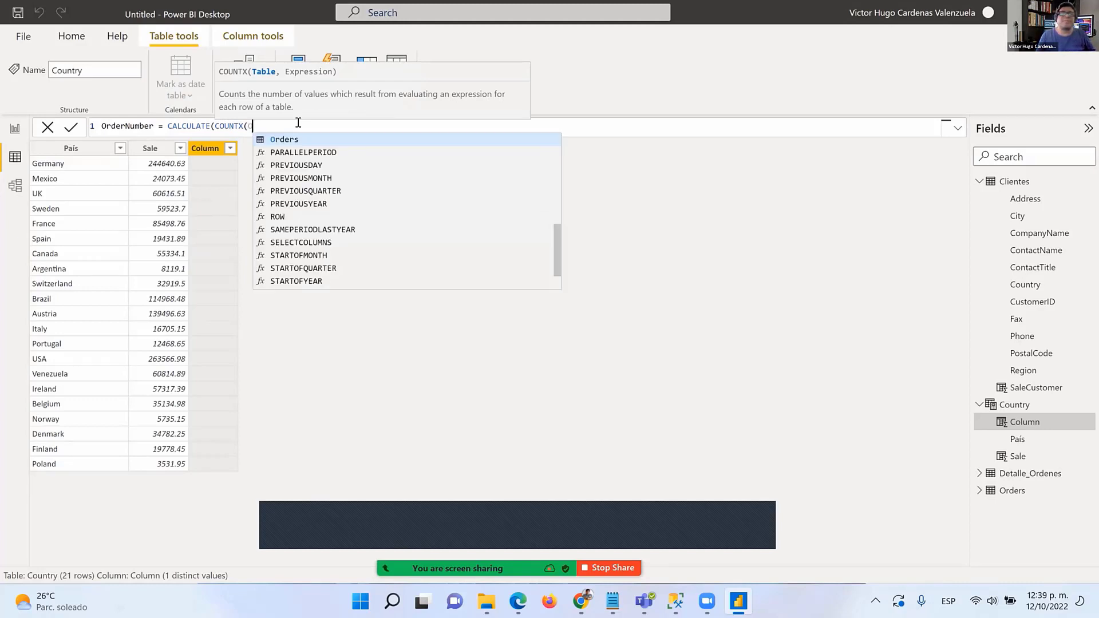
type("rders,")
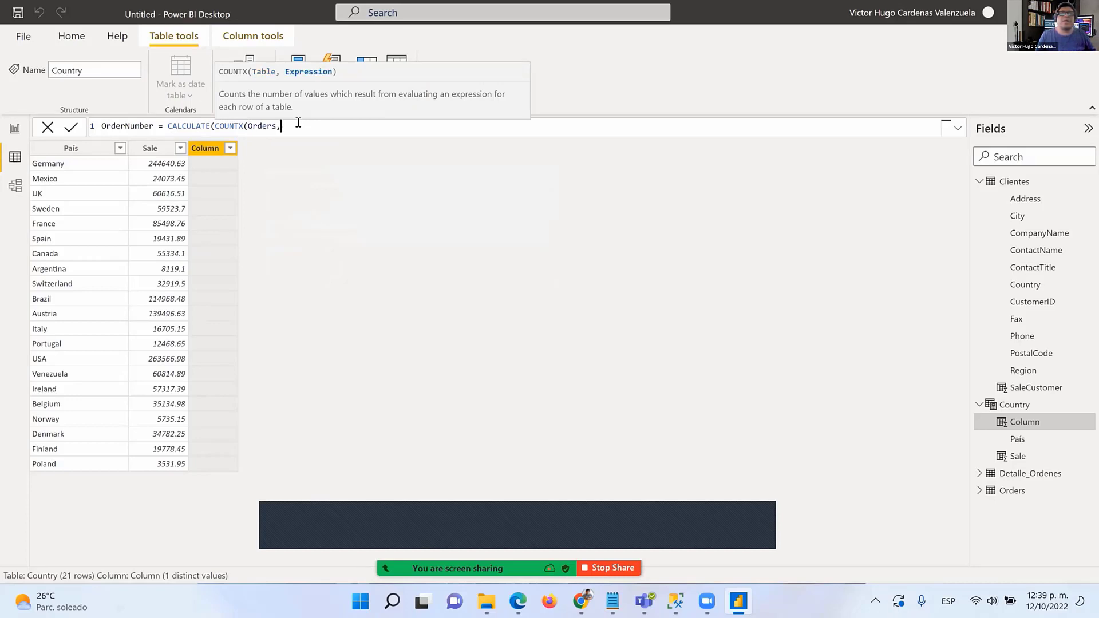
Complete the OrderNumber formula with [OrderID] as the COUNTX expression, close both functions and commit it.
type("[")
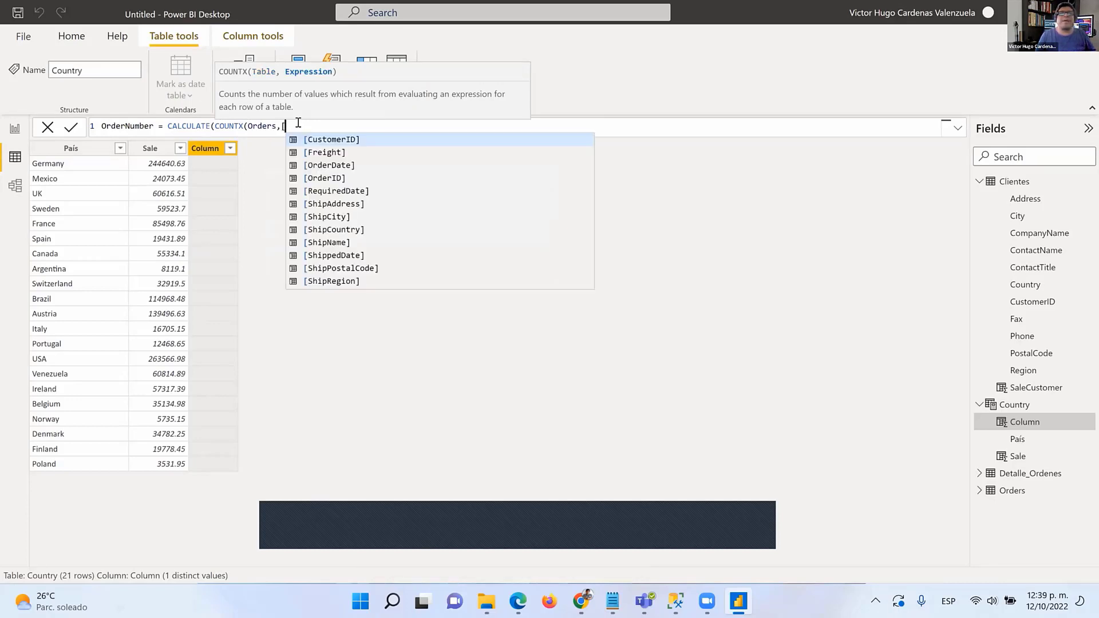
key("Down")
key("Down")
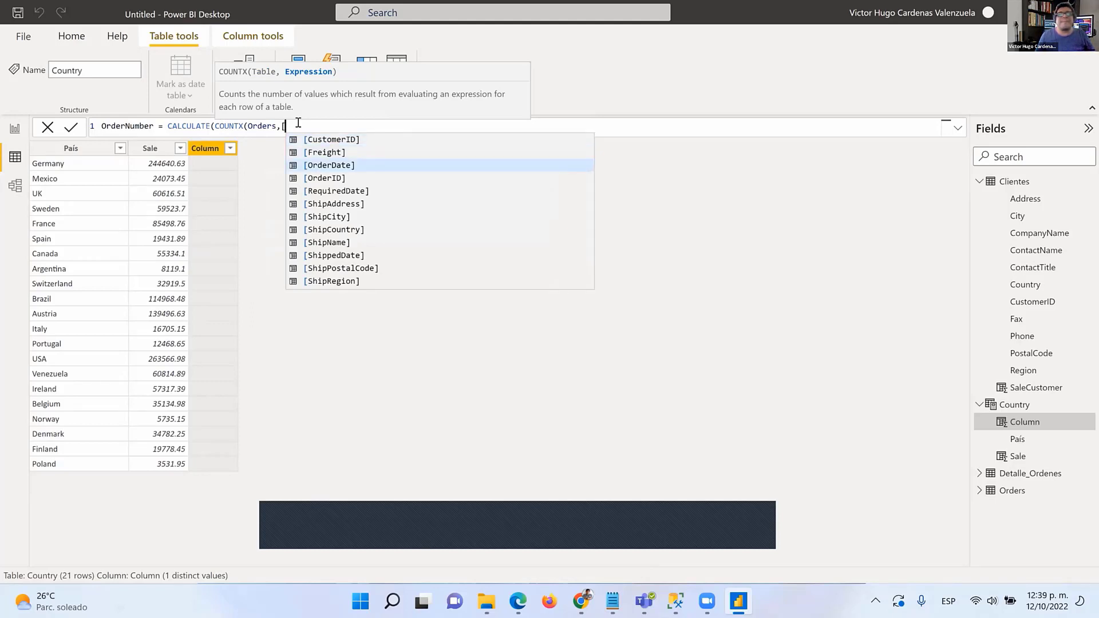
key("Down")
key("Tab")
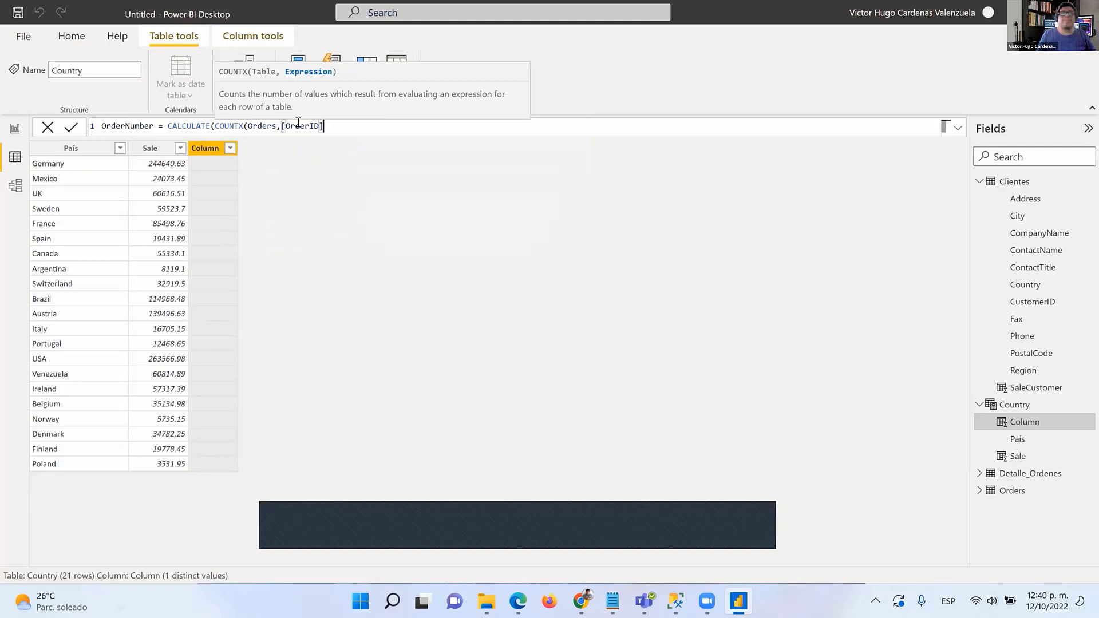
type("))")
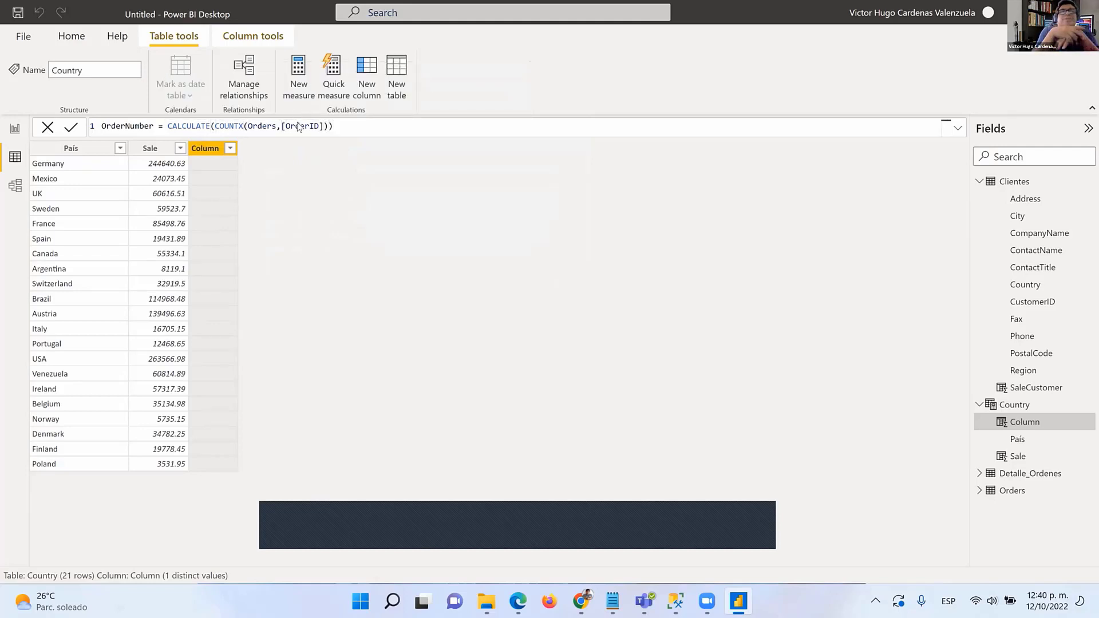
key("Return")
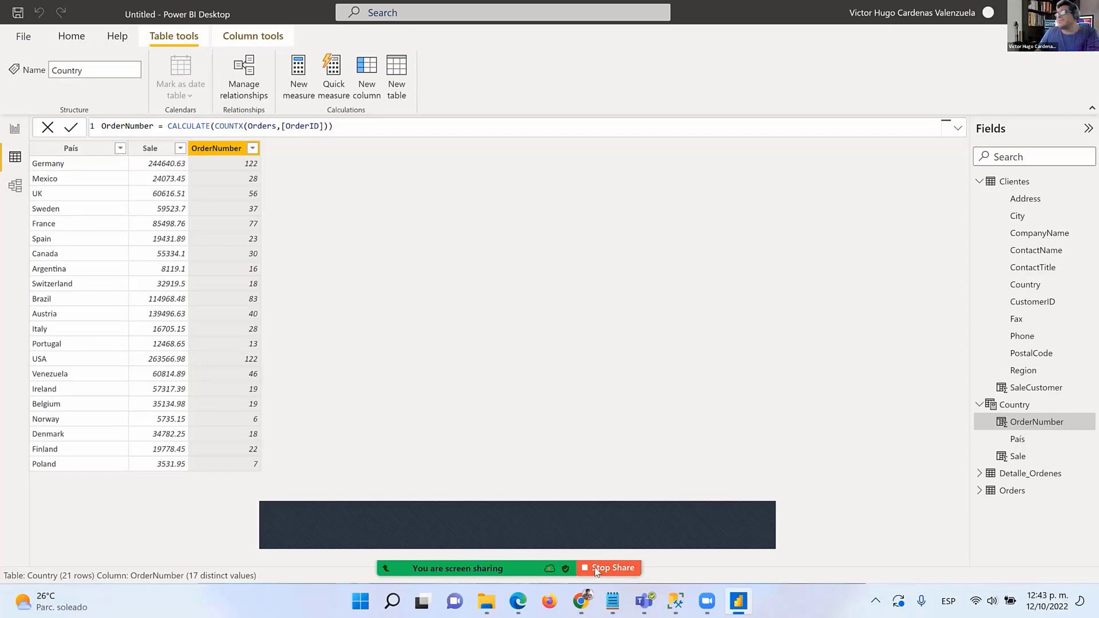
left_click(595, 569)
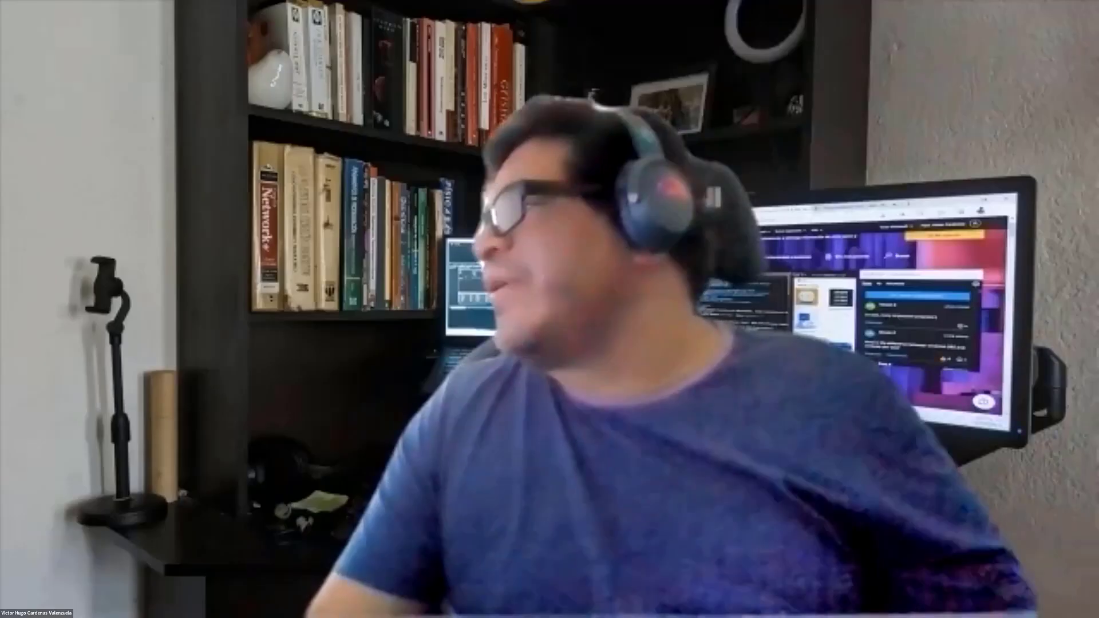